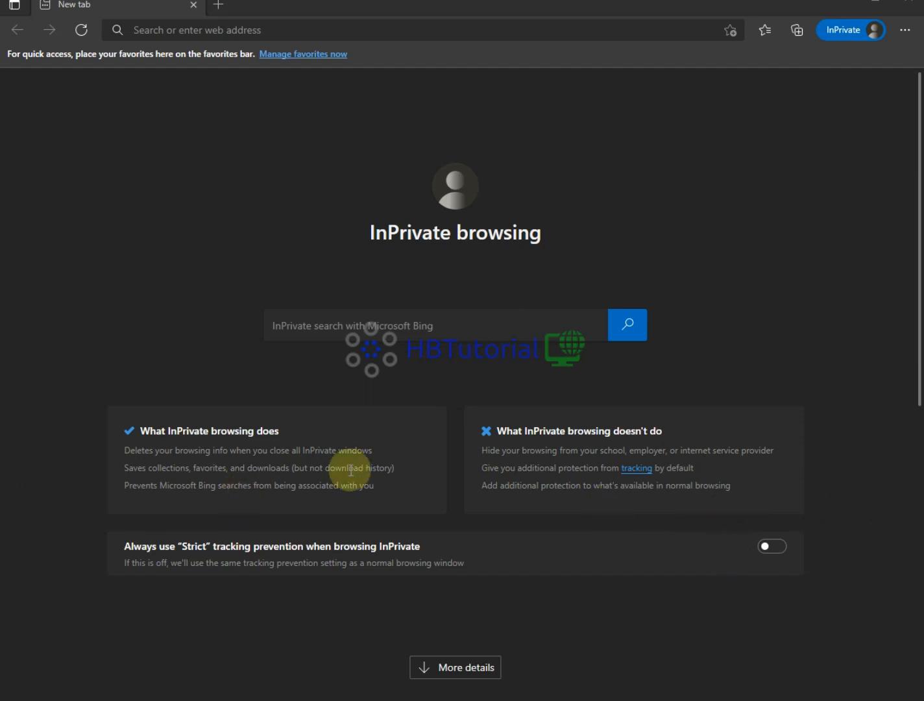
# - Load dl.hbtutorial.cf in the InPrivate Edge window, correcting typos in the address
pyautogui.click(408, 25)
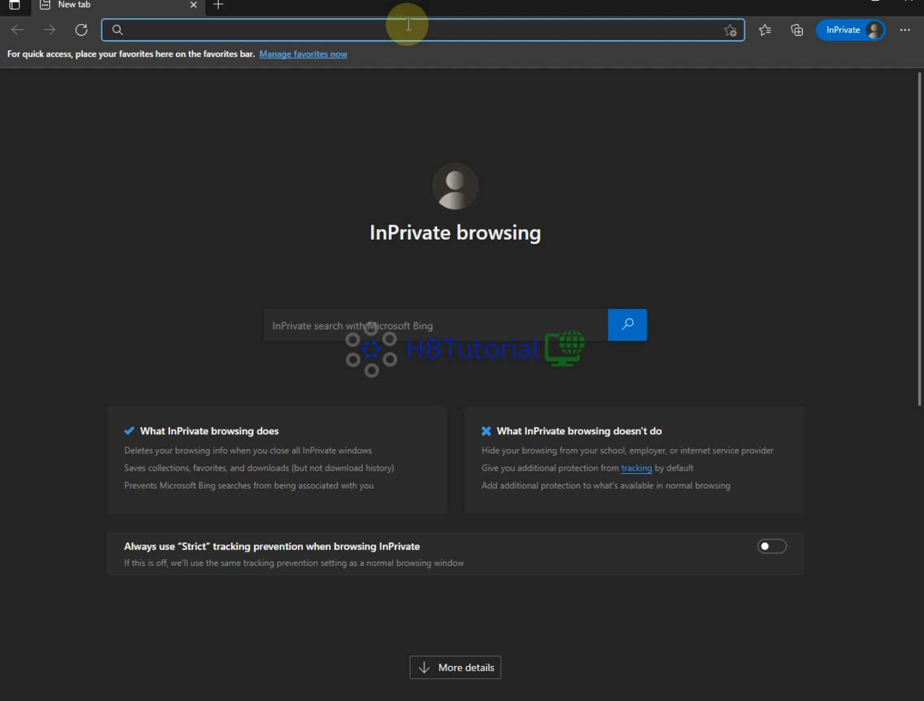
pyautogui.write('h')
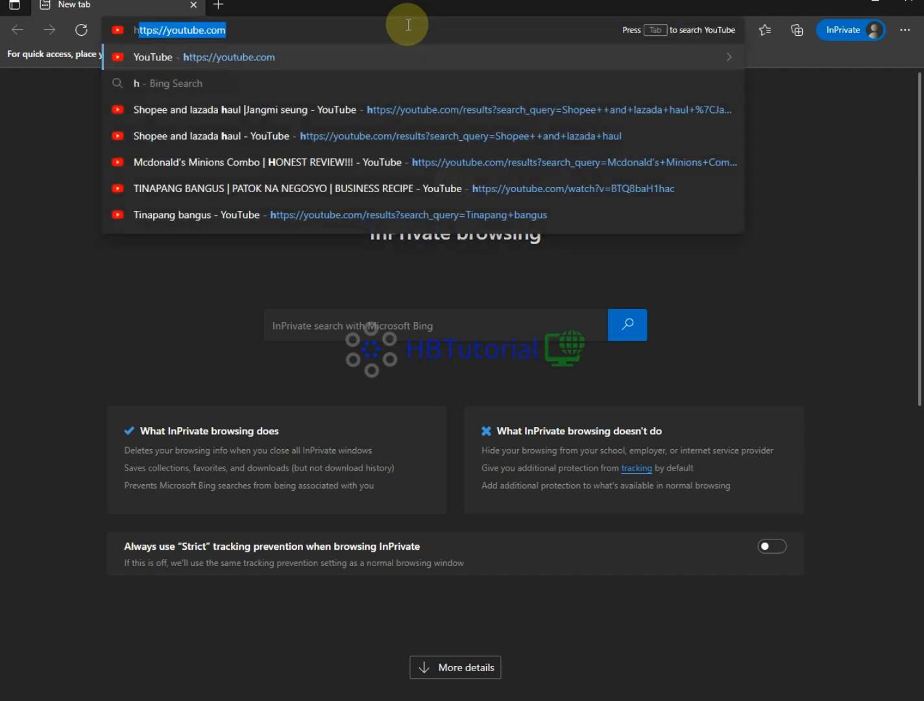
pyautogui.press('BackSpace')
pyautogui.press('BackSpace')
pyautogui.write('d')
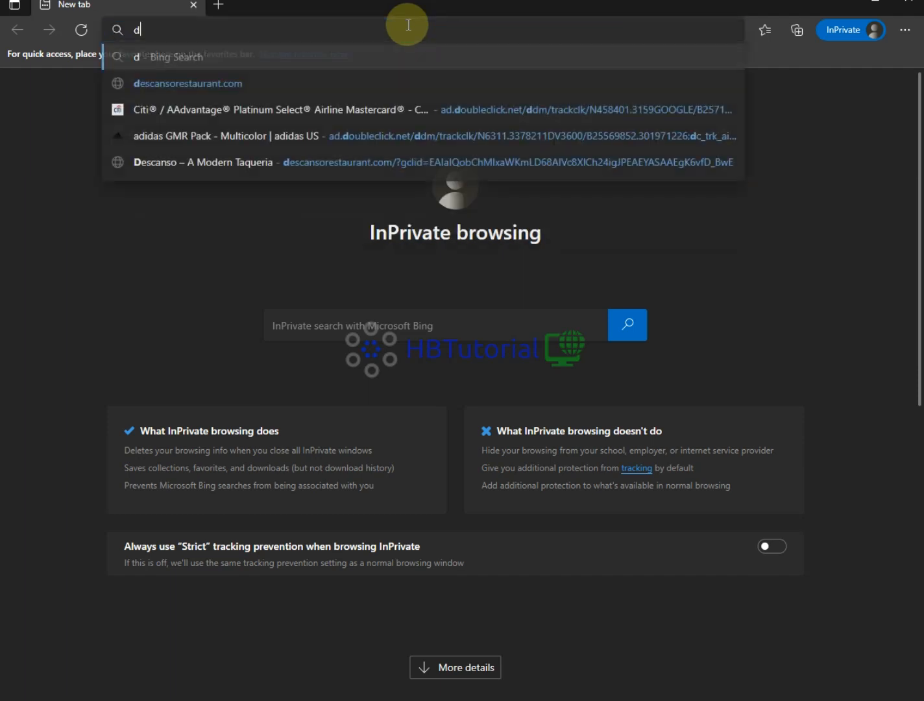
pyautogui.write('l.hbtutori')
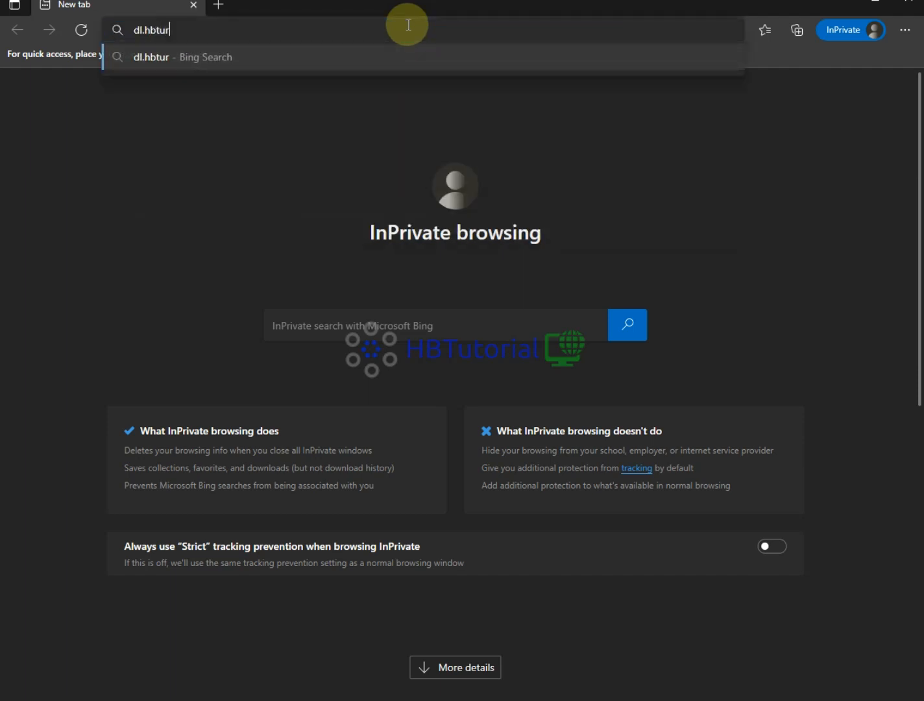
pyautogui.press('BackSpace')
pyautogui.press('BackSpace')
pyautogui.press('BackSpace')
pyautogui.press('BackSpace')
pyautogui.write('tori')
pyautogui.write('als')
pyautogui.press('BackSpace')
pyautogui.write('.')
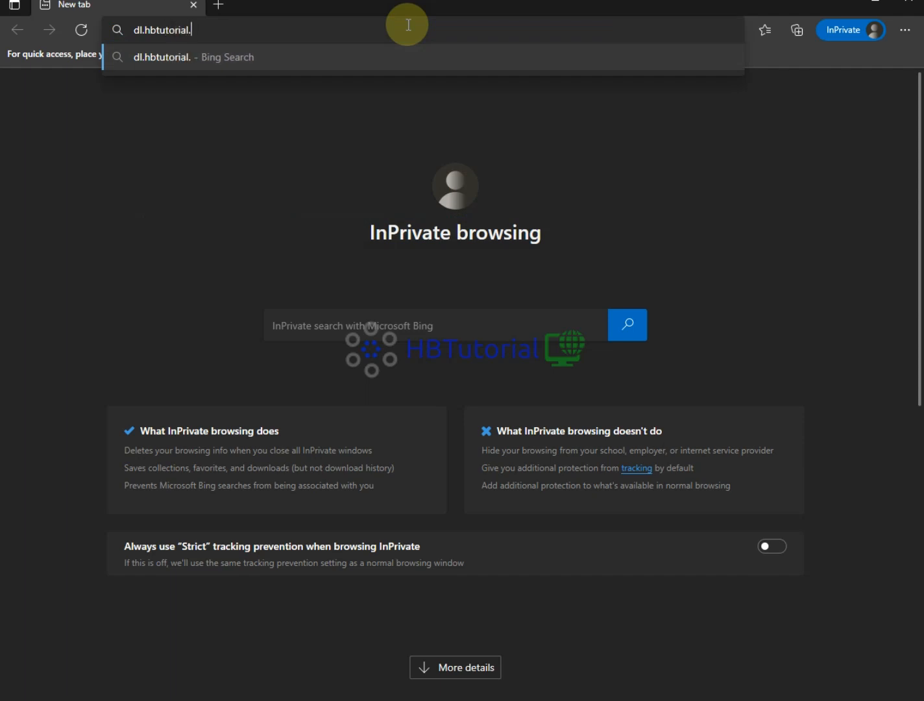
pyautogui.write('cf')
pyautogui.press('Return')
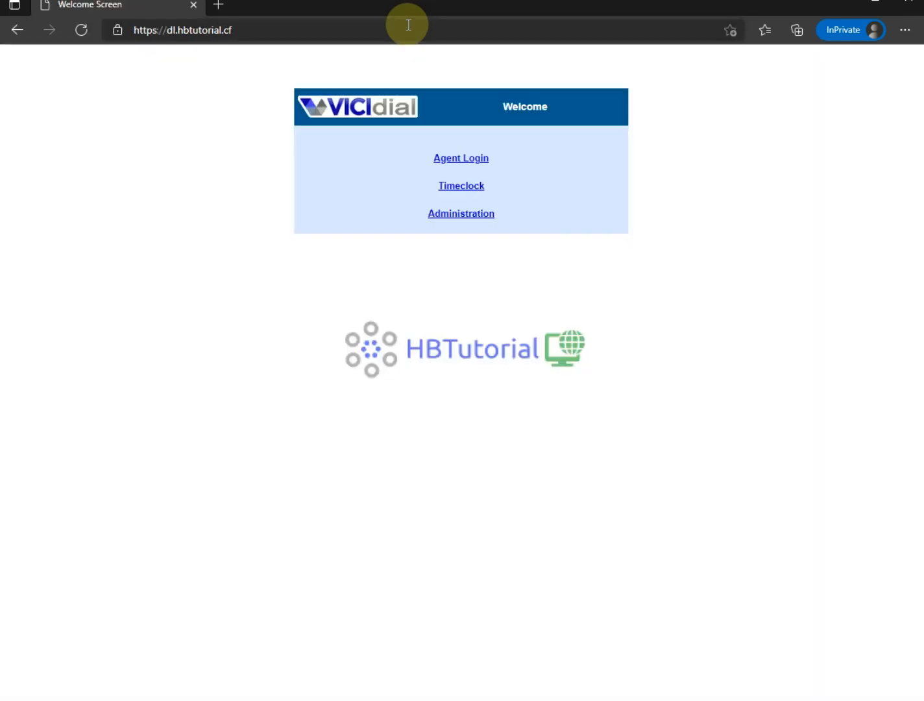
# - Open Administration and sign in with the admin username and the pasted password
pyautogui.click(469, 216)
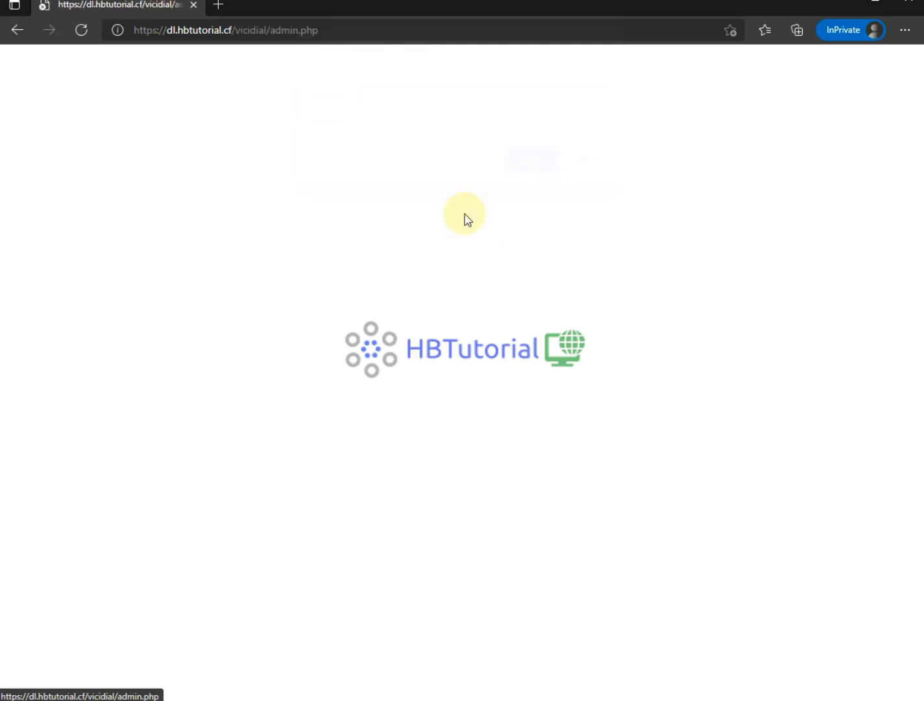
pyautogui.write('6666')
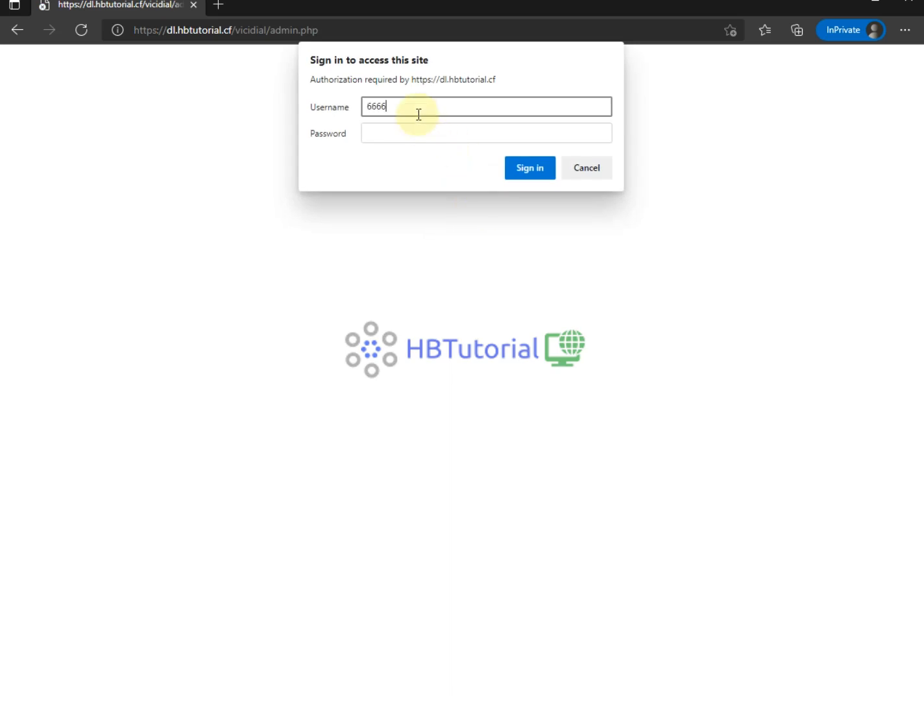
pyautogui.click(410, 134)
pyautogui.hotkey('ctrl', 'v')
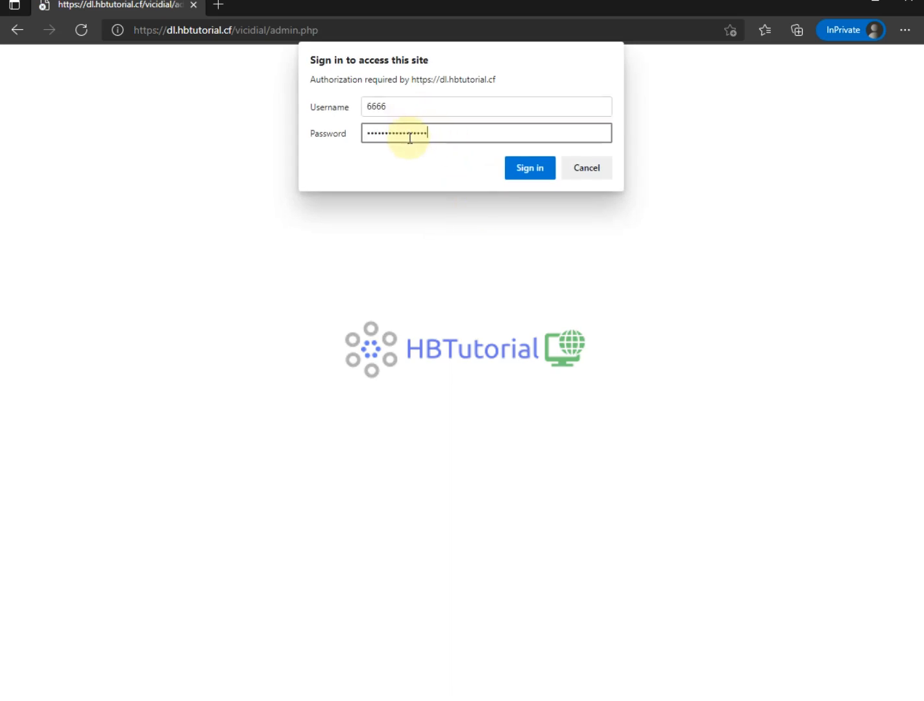
pyautogui.click(518, 176)
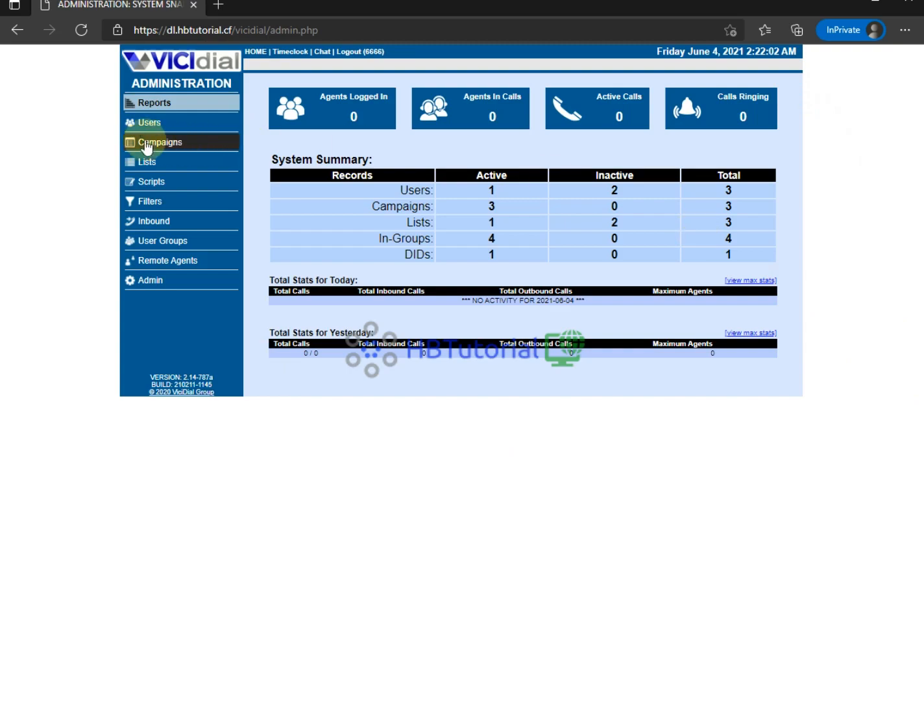
# - Open the Users list and the admin user's Modify User page
pyautogui.click(162, 126)
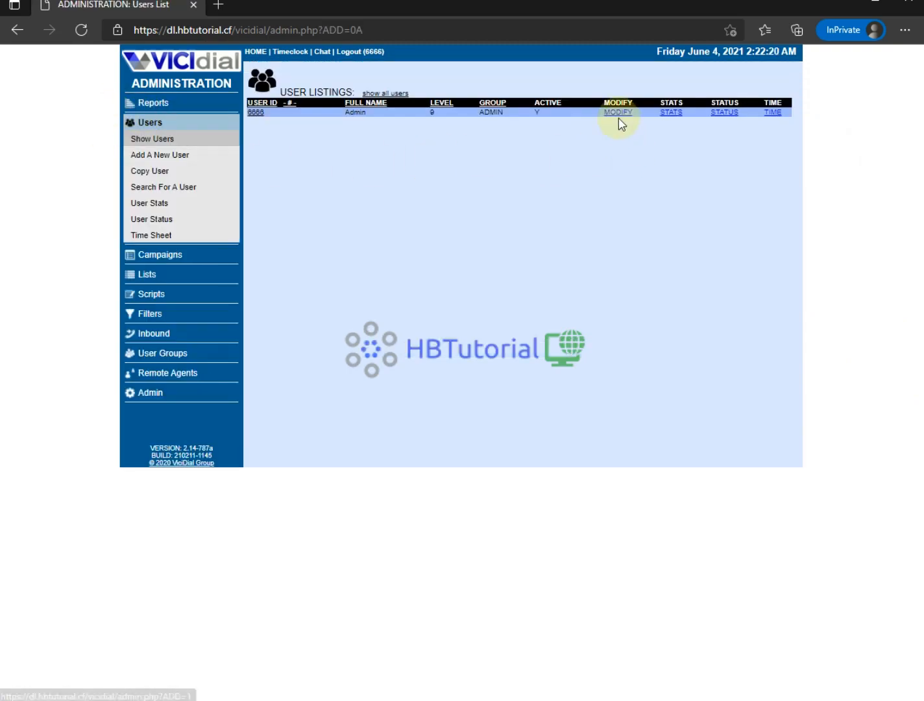
pyautogui.click(618, 113)
pyautogui.scroll(-7, 496, 204)
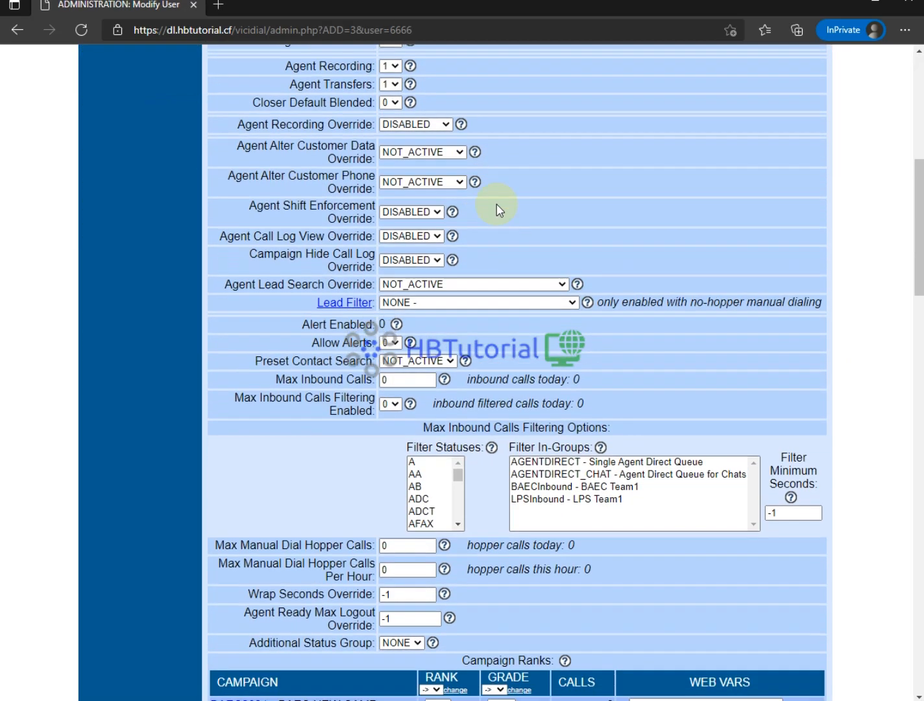
pyautogui.scroll(-8, 581, 248)
pyautogui.scroll(9, 555, 298)
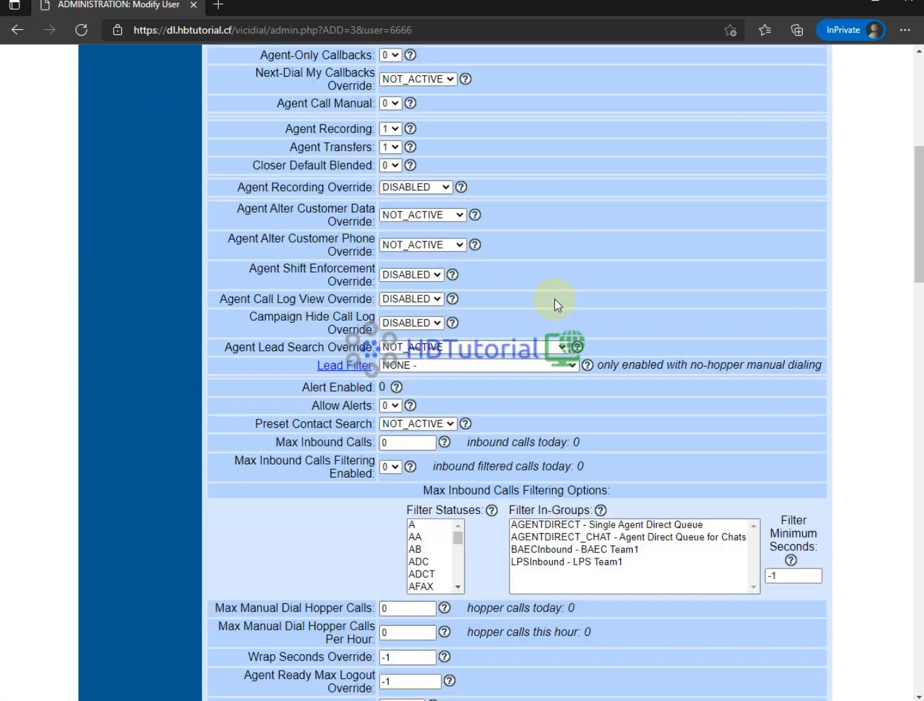
pyautogui.scroll(6, 555, 298)
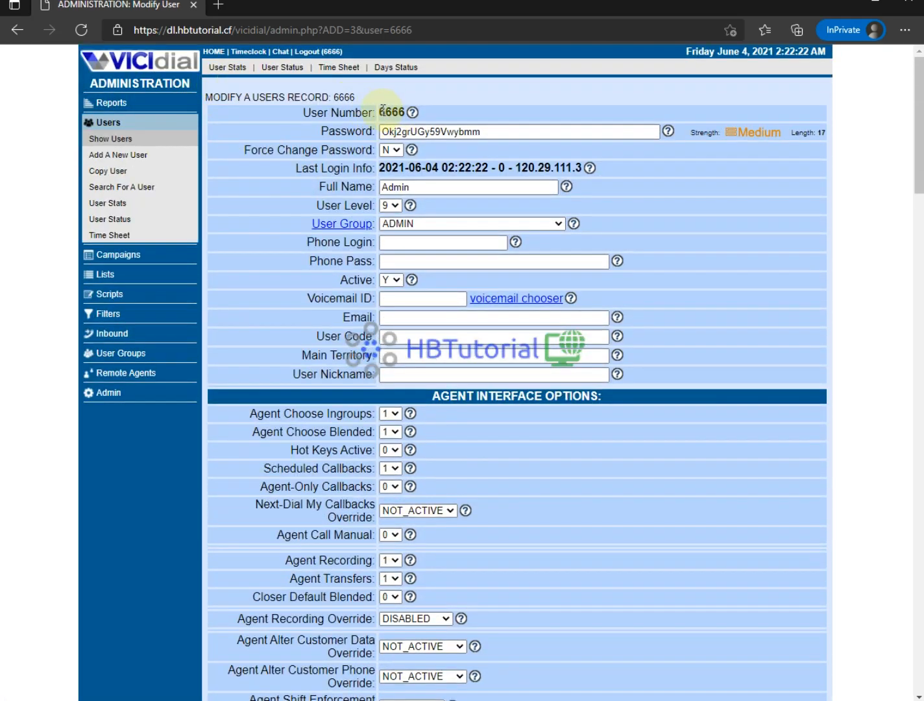
# - Review the admin user's number, User Level 9 and permission settings down the page
pyautogui.moveTo(382, 112); pyautogui.dragTo(443, 122)
pyautogui.scroll(-14, 489, 378)
pyautogui.scroll(8, 494, 381)
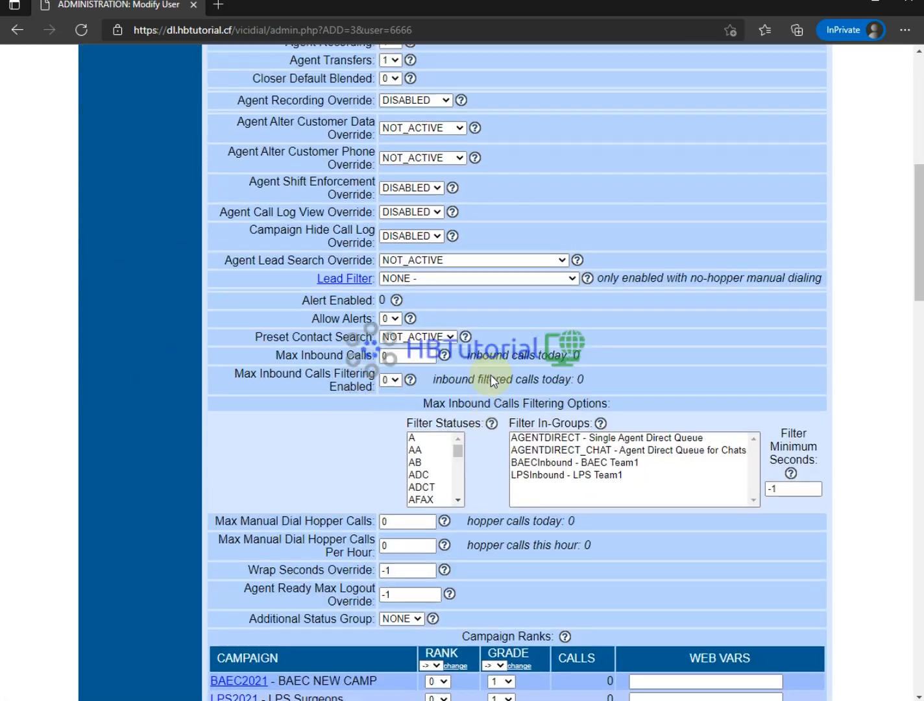
pyautogui.scroll(5, 493, 382)
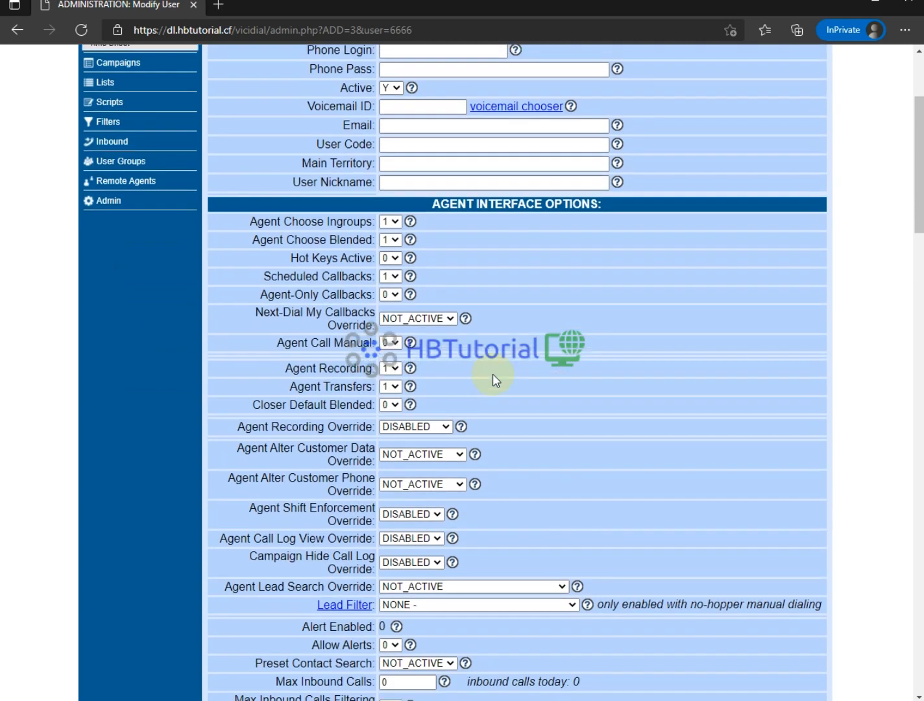
pyautogui.scroll(2, 437, 250)
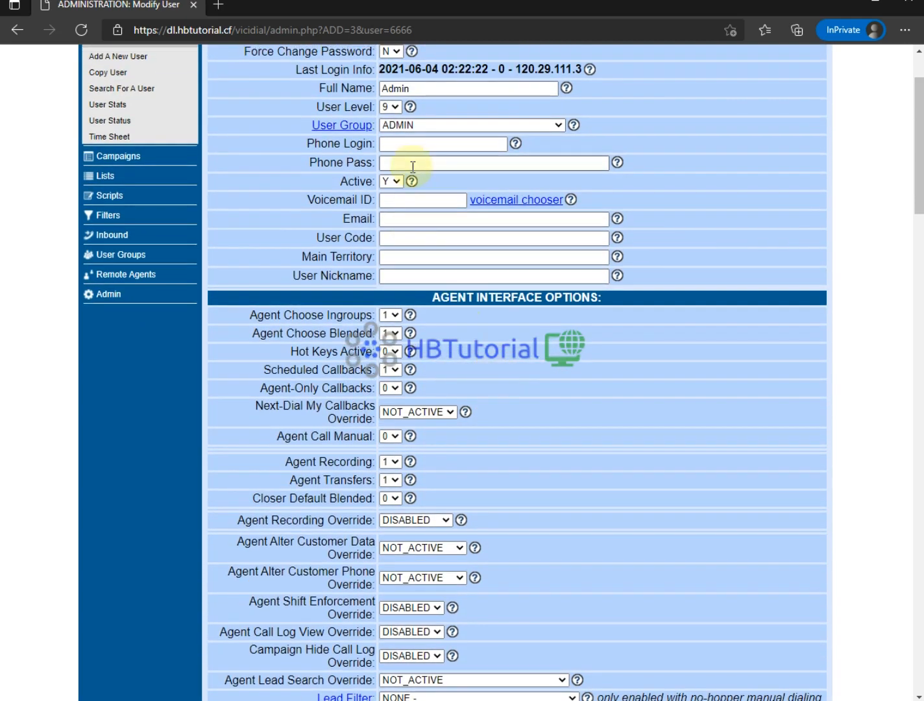
pyautogui.moveTo(323, 107); pyautogui.dragTo(410, 109)
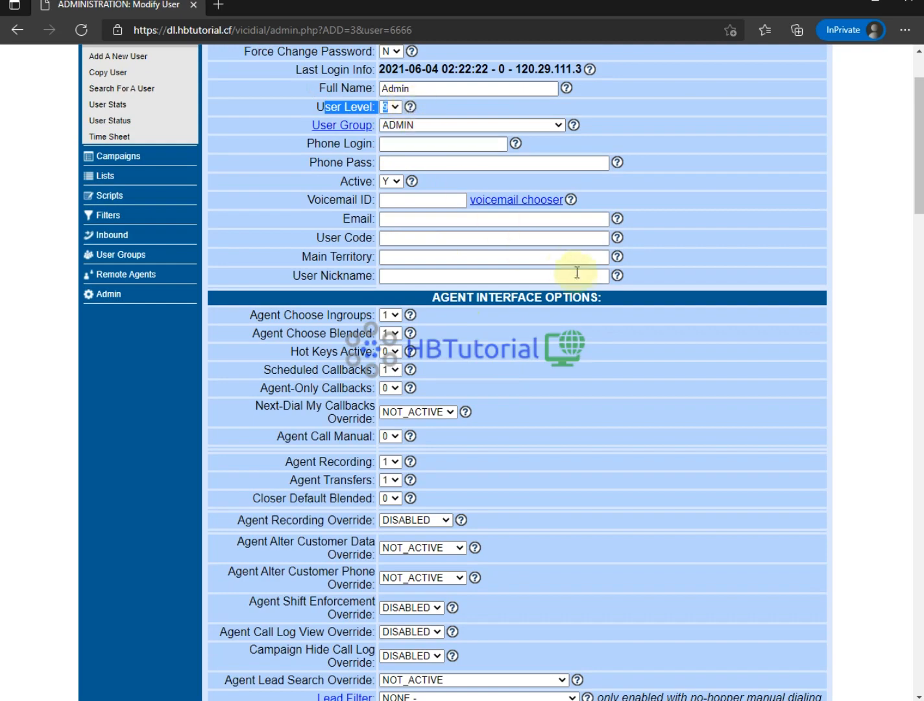
pyautogui.scroll(-12, 552, 269)
pyautogui.scroll(-8, 563, 278)
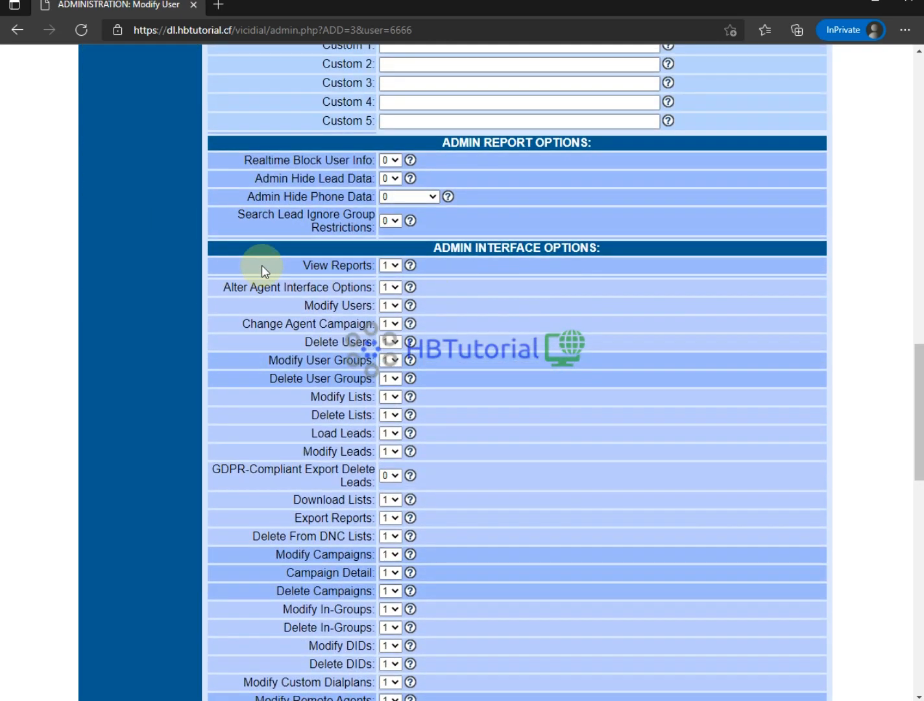
pyautogui.scroll(-2, 601, 295)
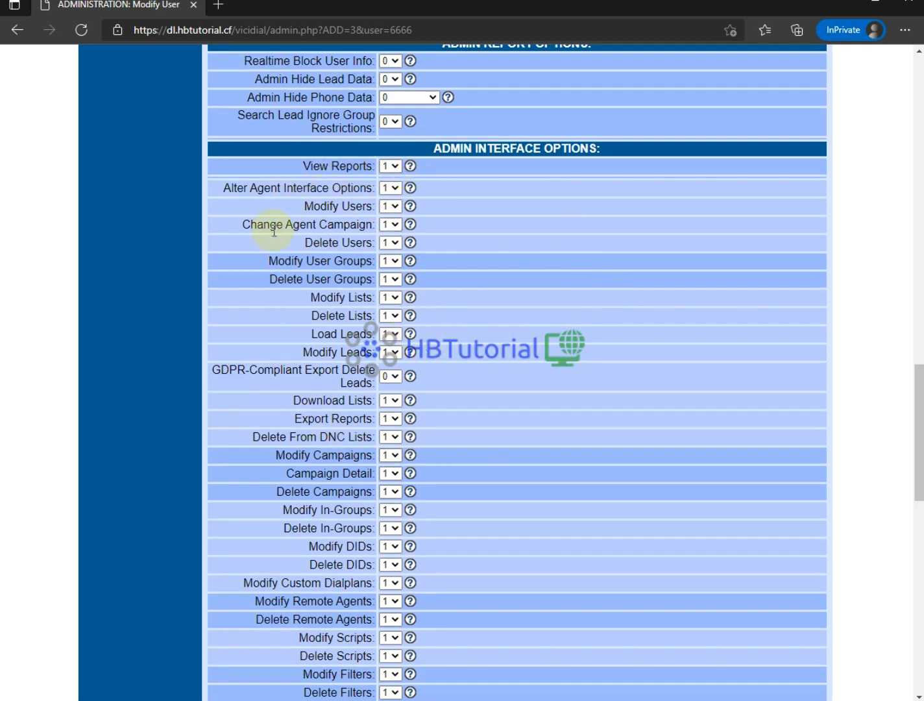
pyautogui.scroll(-12, 390, 293)
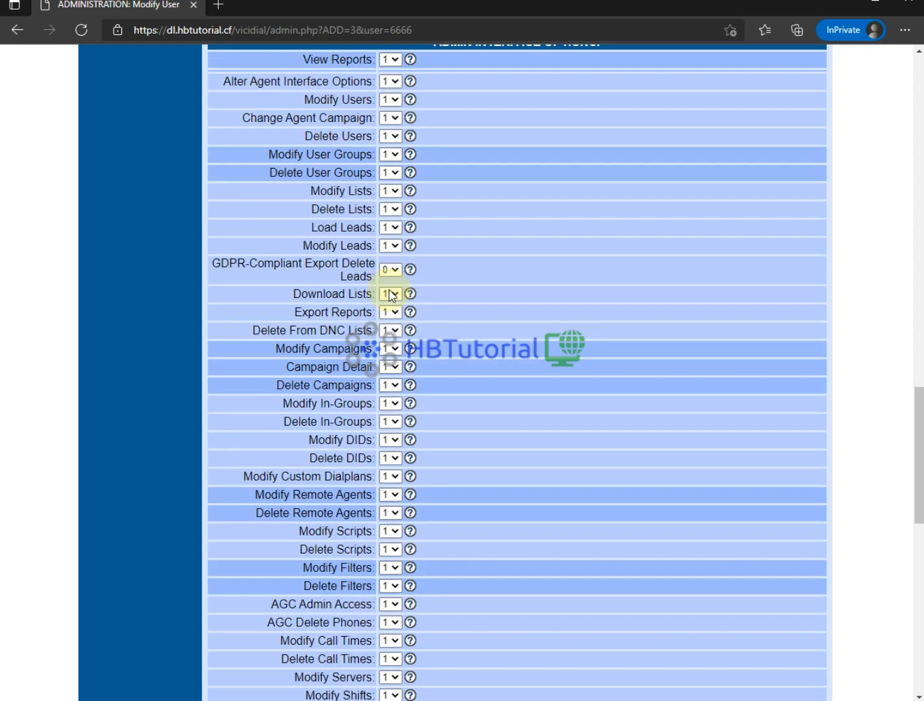
pyautogui.scroll(-2, 389, 296)
pyautogui.scroll(15, 389, 299)
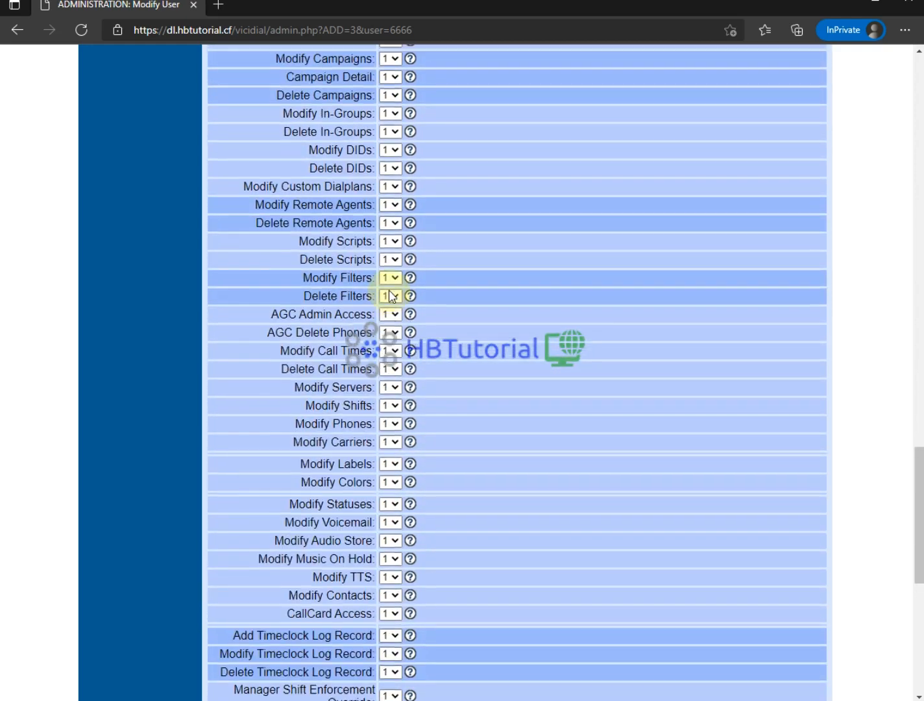
pyautogui.scroll(-1, 416, 279)
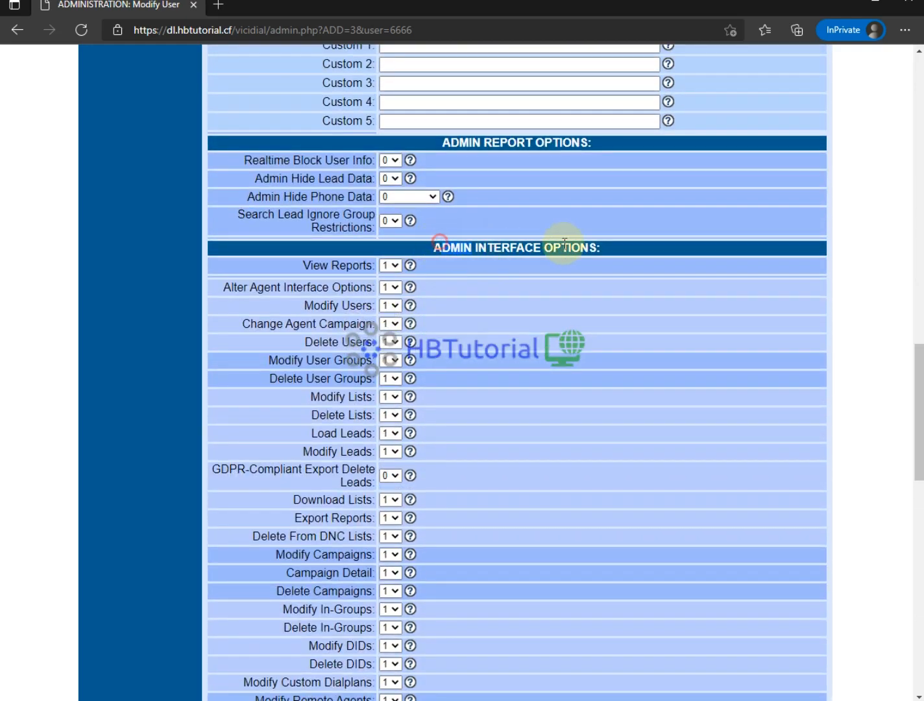
pyautogui.scroll(-2, 487, 292)
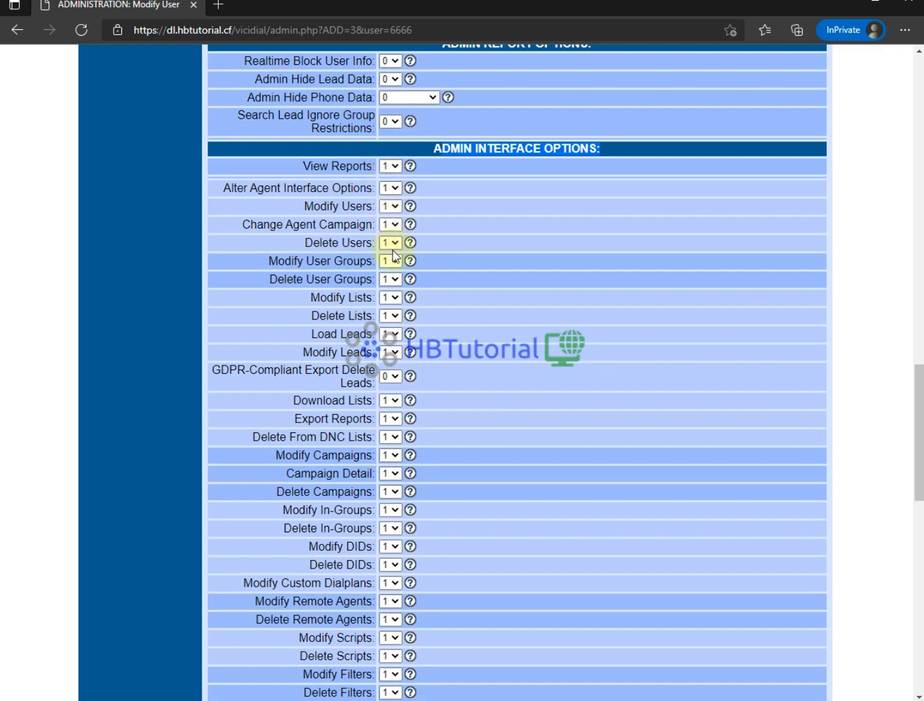
pyautogui.scroll(-3, 394, 260)
pyautogui.scroll(-9, 394, 273)
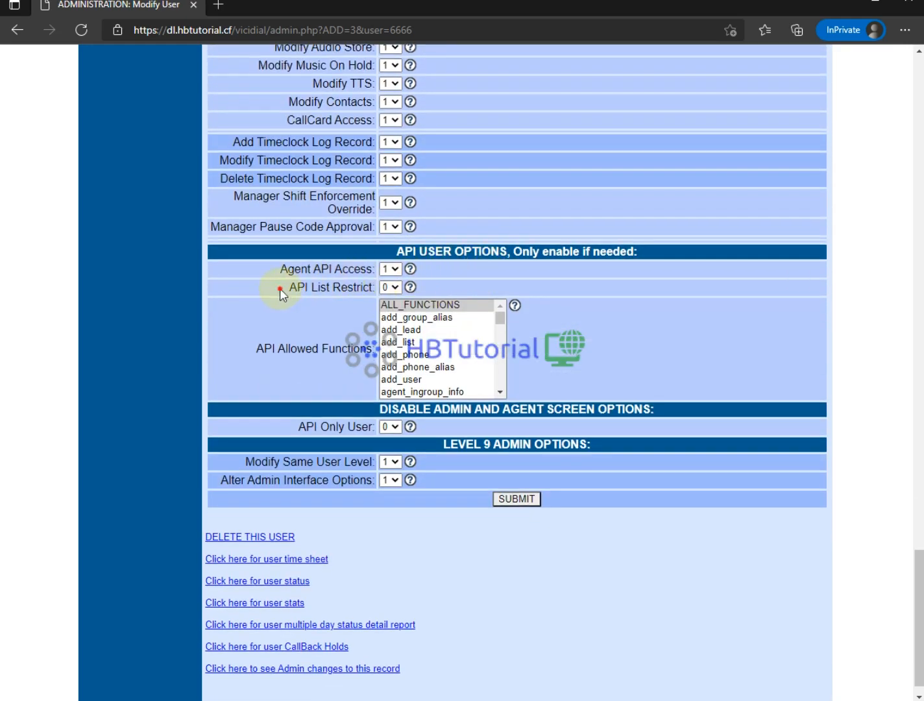
# - Review the API List Restrict and Agent API Access settings
pyautogui.moveTo(280, 288); pyautogui.dragTo(383, 271)
pyautogui.moveTo(446, 264); pyautogui.dragTo(398, 274)
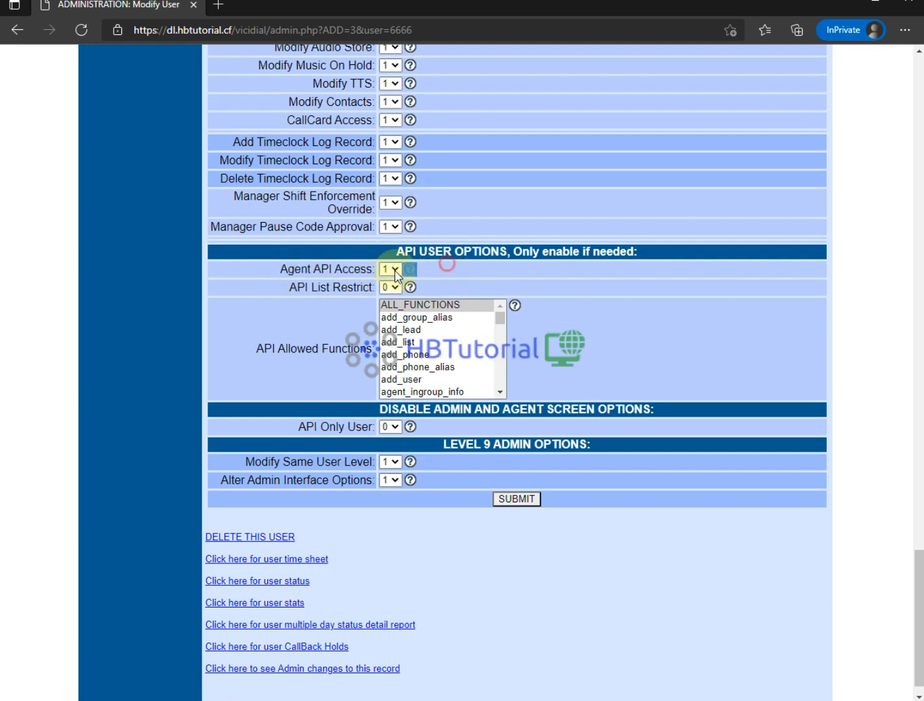
pyautogui.click(290, 284)
pyautogui.moveTo(290, 284); pyautogui.dragTo(444, 291)
pyautogui.click(437, 286)
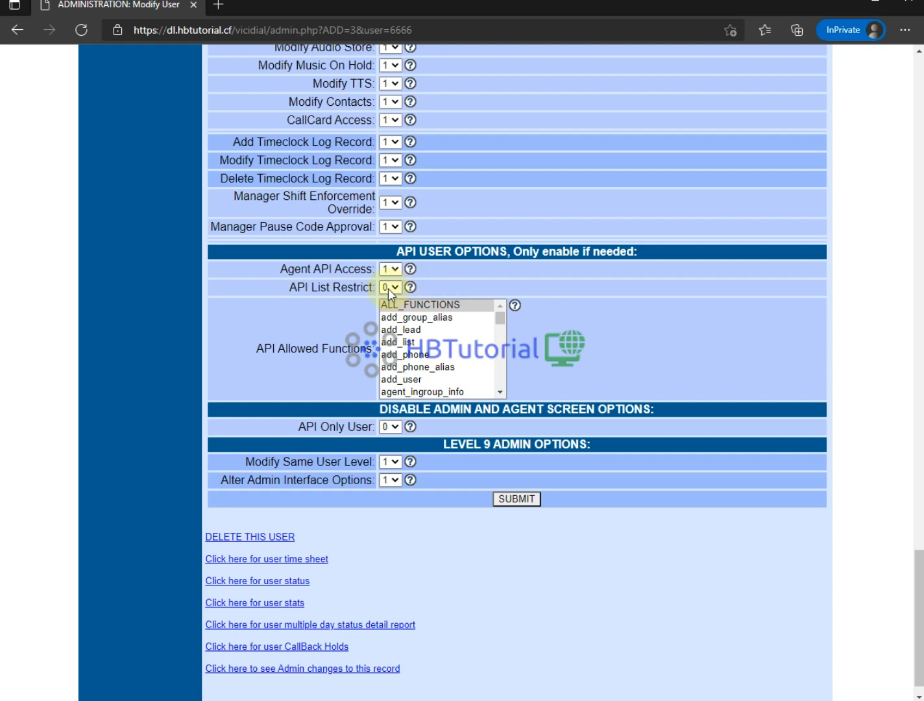
pyautogui.scroll(-1, 388, 288)
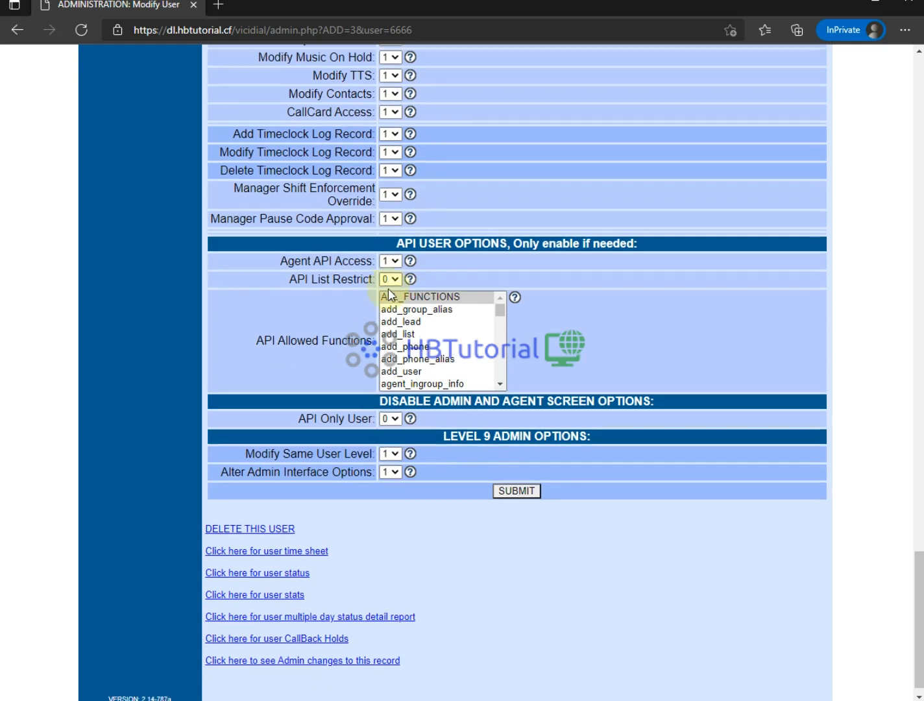
# - Switch API Only User to 1, then back to 0
pyautogui.moveTo(293, 402); pyautogui.dragTo(356, 401)
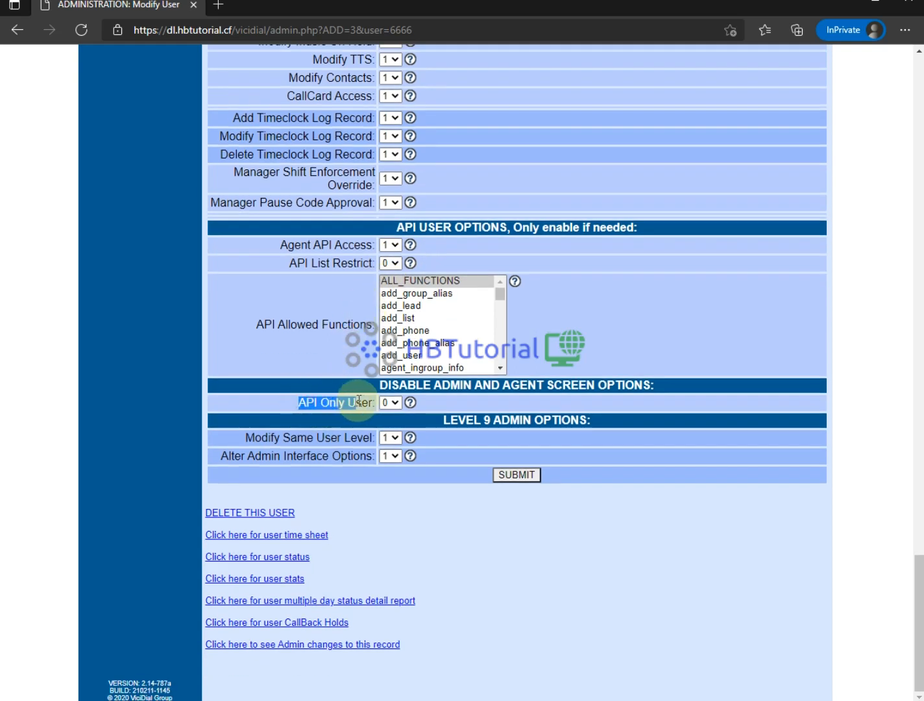
pyautogui.click(412, 401)
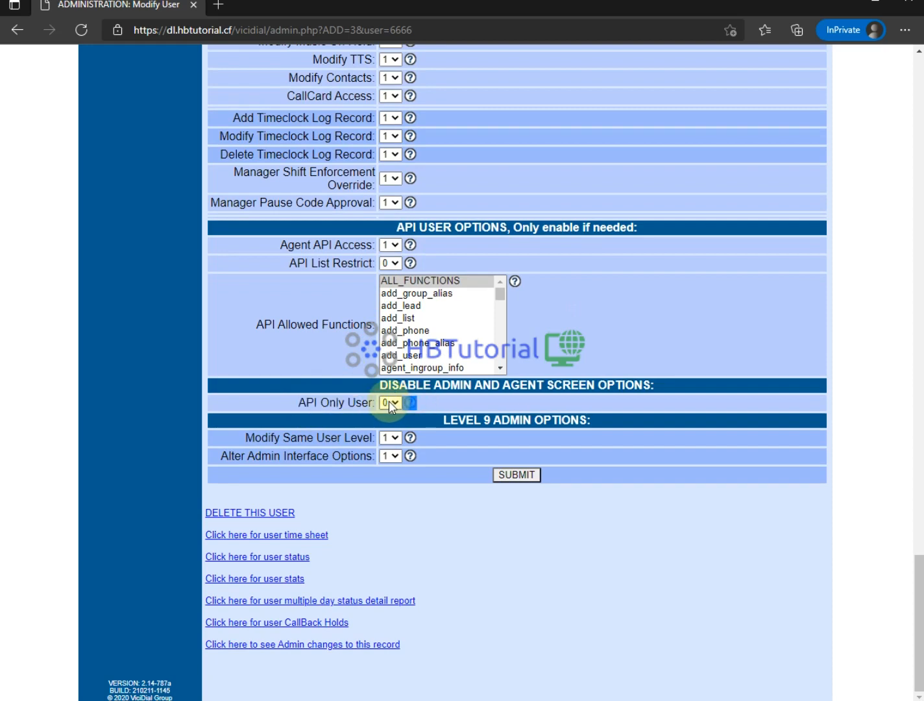
pyautogui.click(394, 403)
pyautogui.click(389, 430)
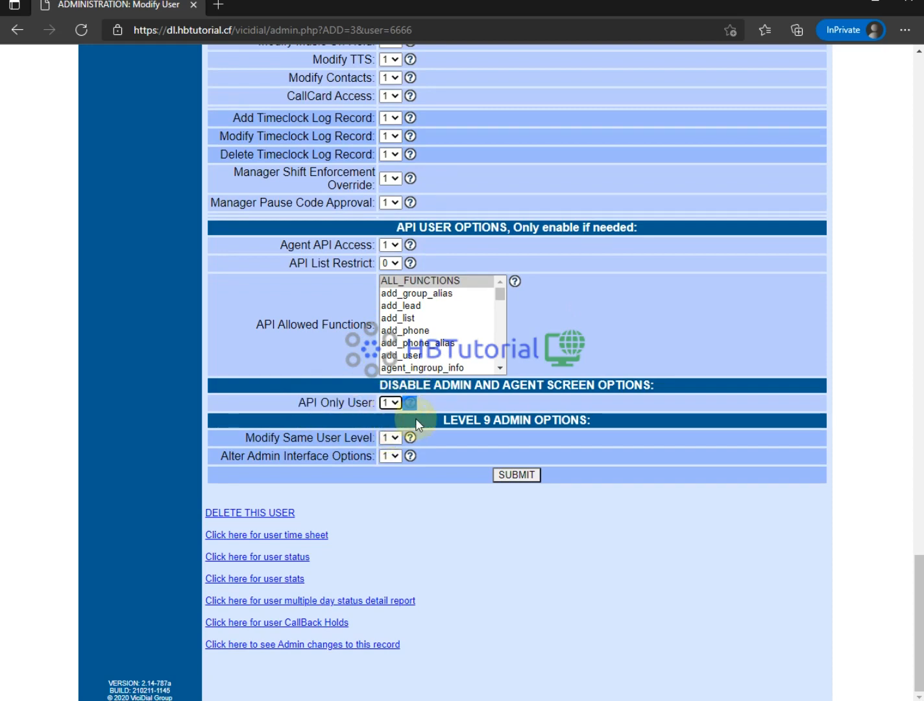
pyautogui.click(394, 403)
pyautogui.click(389, 420)
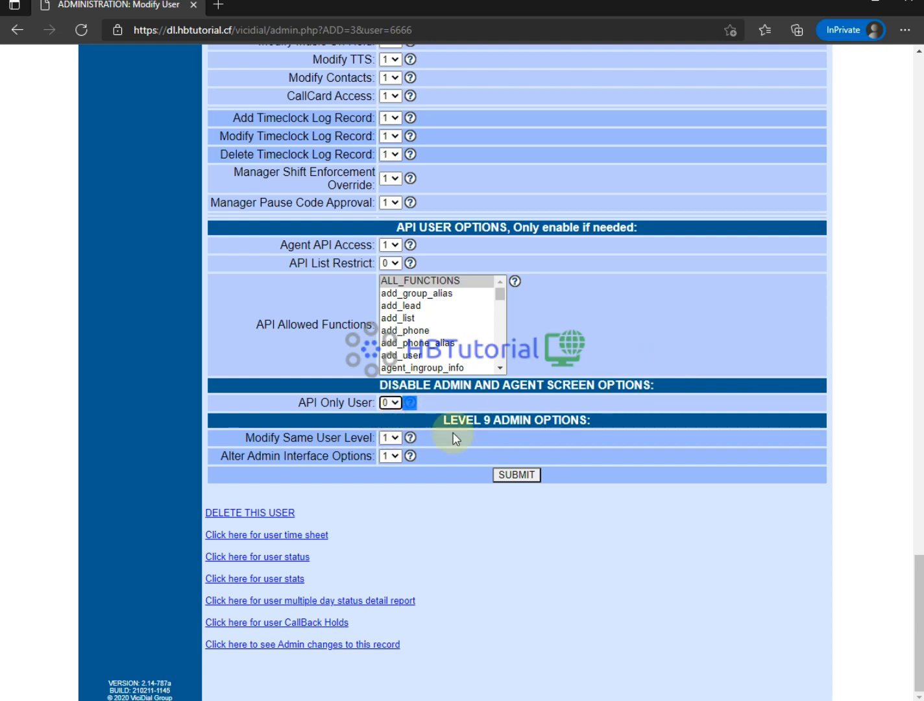
# - Check Modify Same User Level and Alter Admin Interface Options, then save the user record
pyautogui.moveTo(238, 440); pyautogui.dragTo(381, 441)
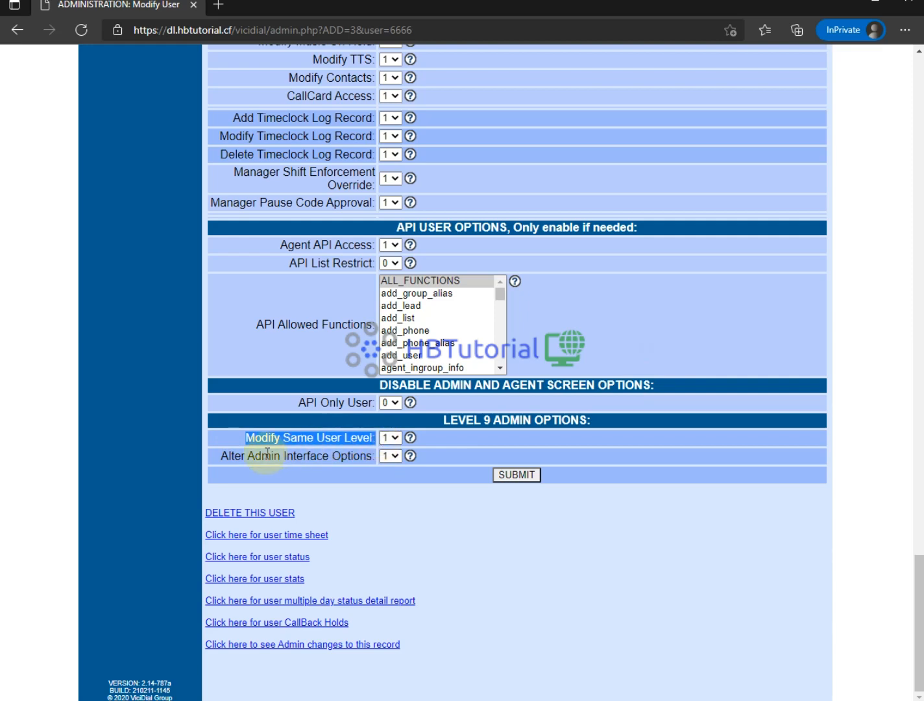
pyautogui.moveTo(261, 456); pyautogui.dragTo(323, 456)
pyautogui.click(462, 501)
pyautogui.click(527, 478)
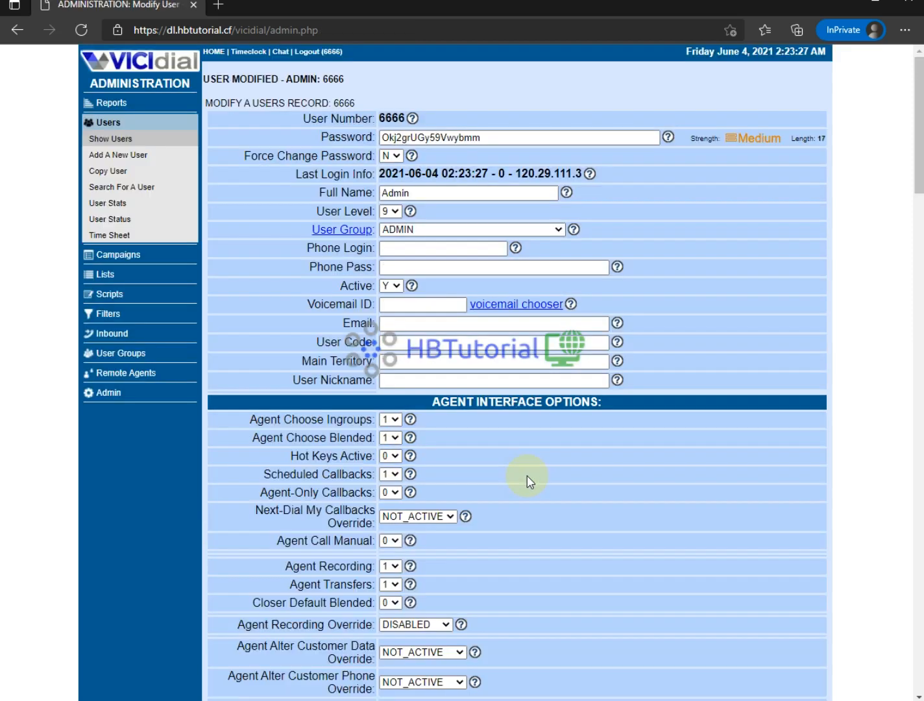
# - Browse Reports, Users, Add A New User, Campaigns, Add A New Campaign and Lists, ending on Scripts
pyautogui.click(115, 104)
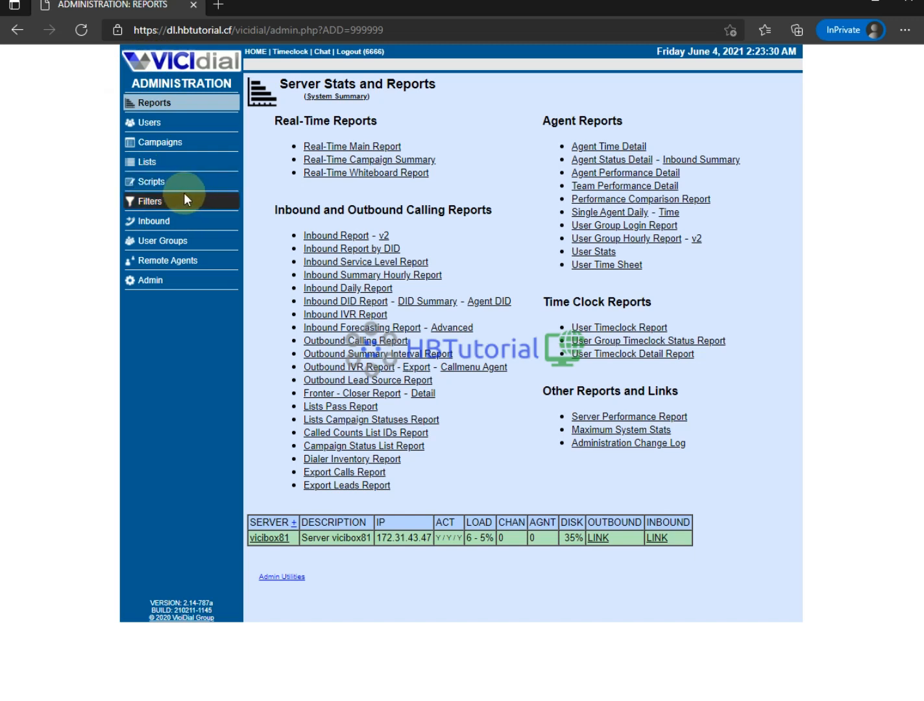
pyautogui.click(152, 127)
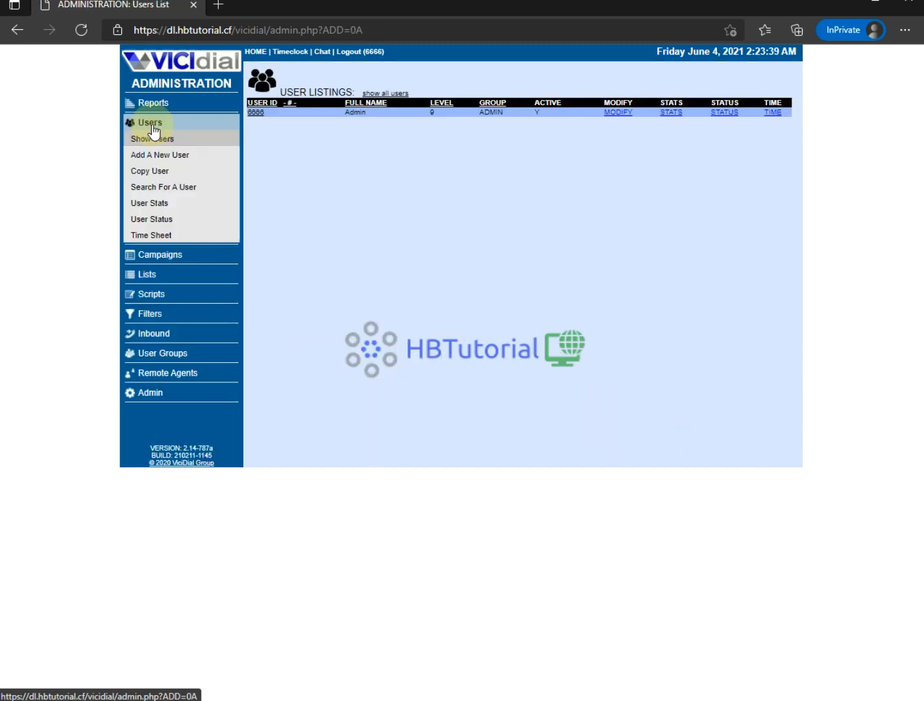
pyautogui.click(165, 158)
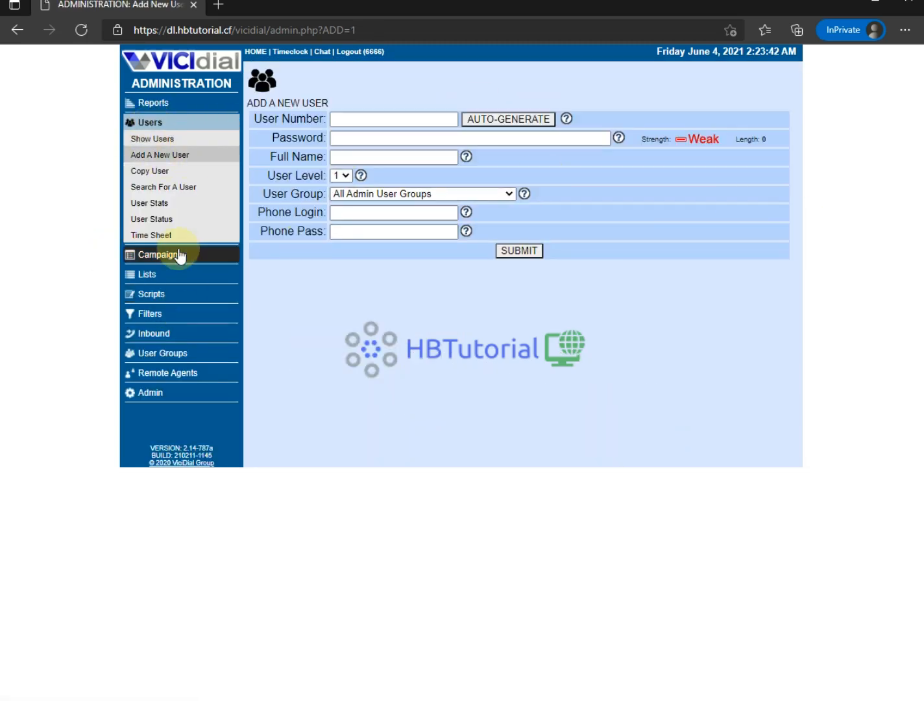
pyautogui.click(179, 255)
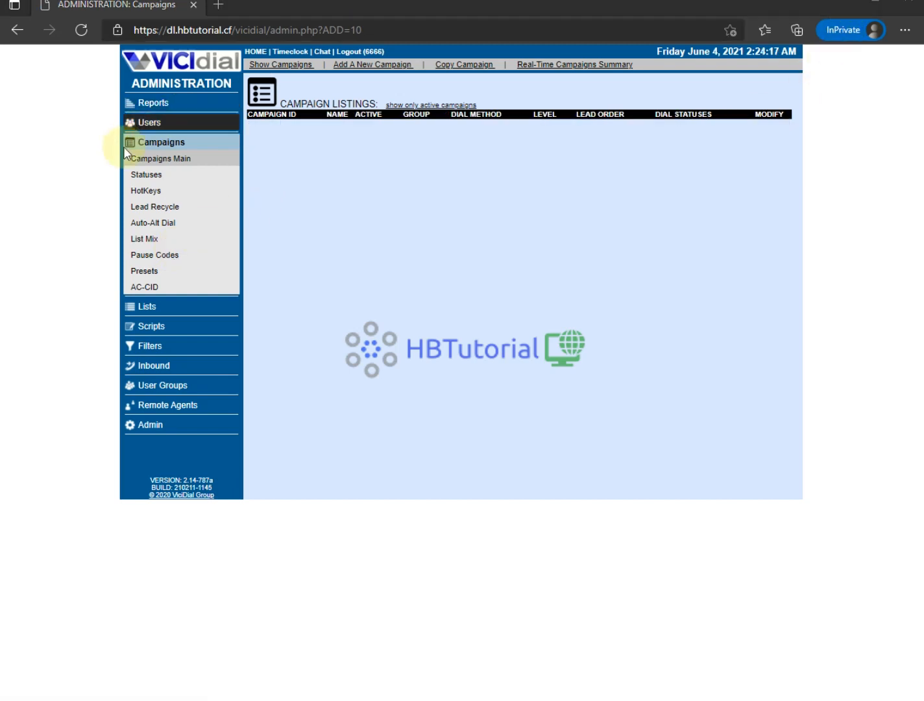
pyautogui.click(514, 137)
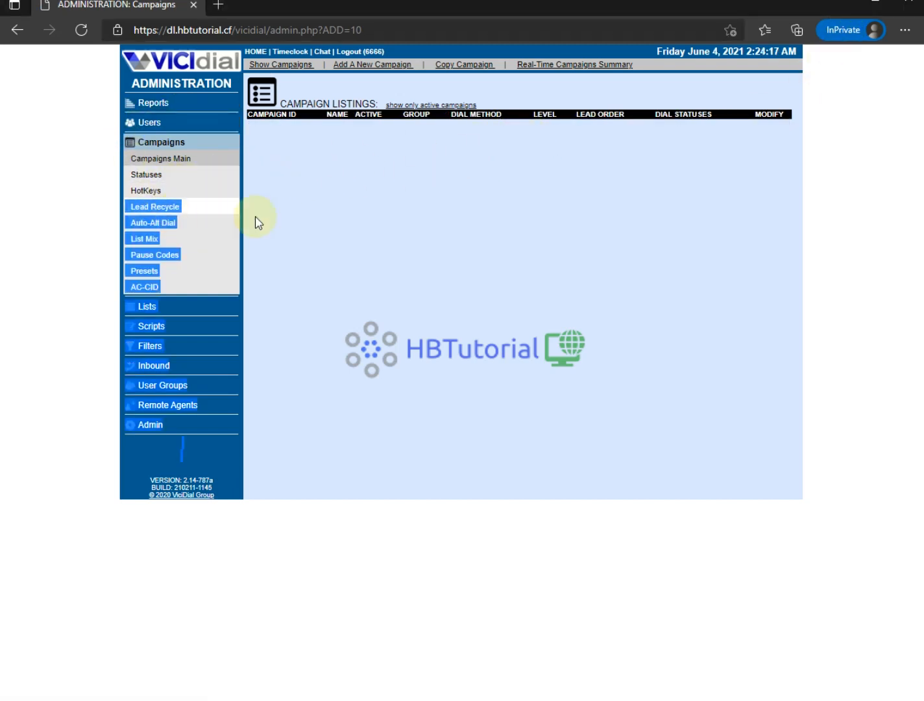
pyautogui.click(353, 65)
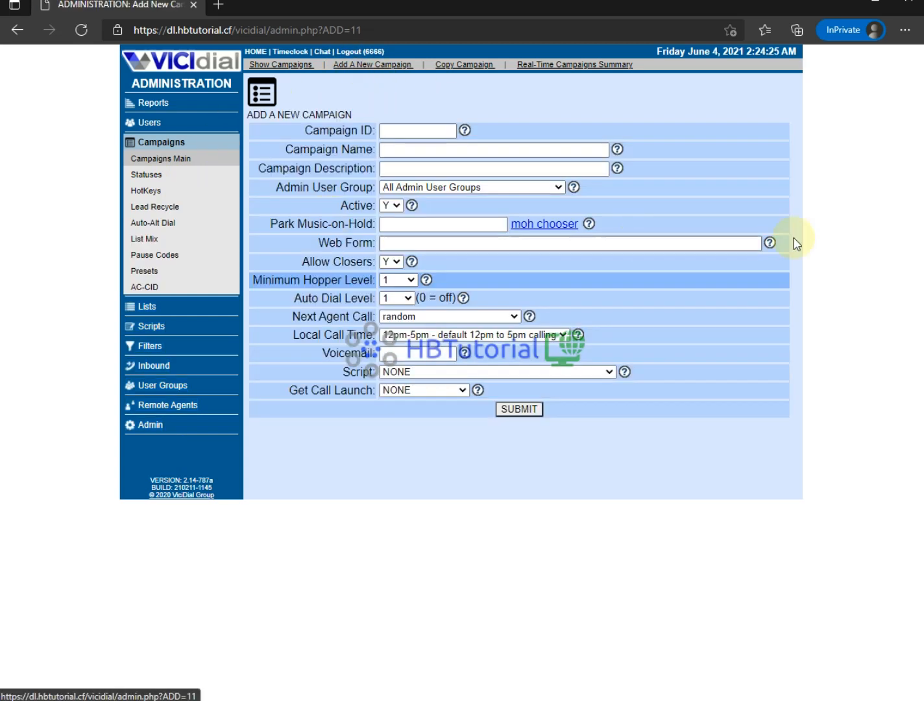
pyautogui.click(149, 310)
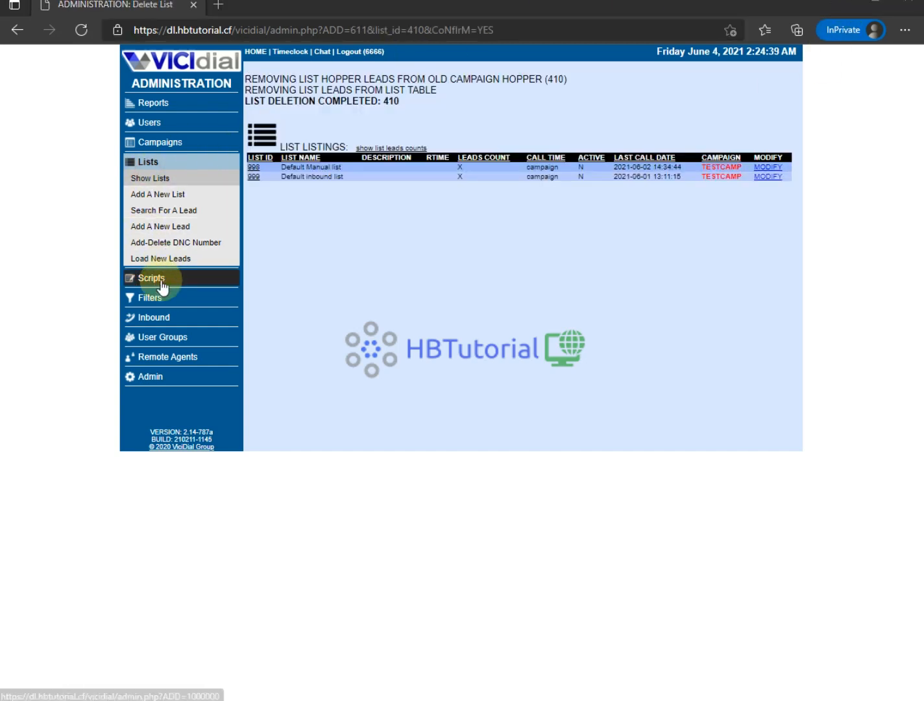
pyautogui.click(159, 282)
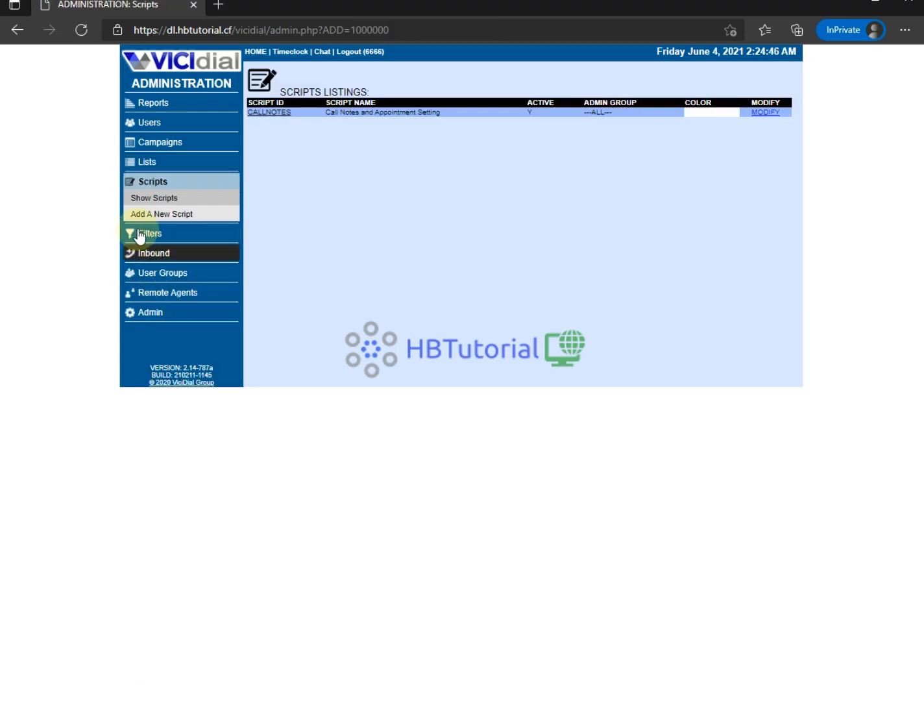
# - Browse the Filters, Inbound and User Groups pages, ending at the Admin overview
pyautogui.click(140, 235)
pyautogui.click(142, 255)
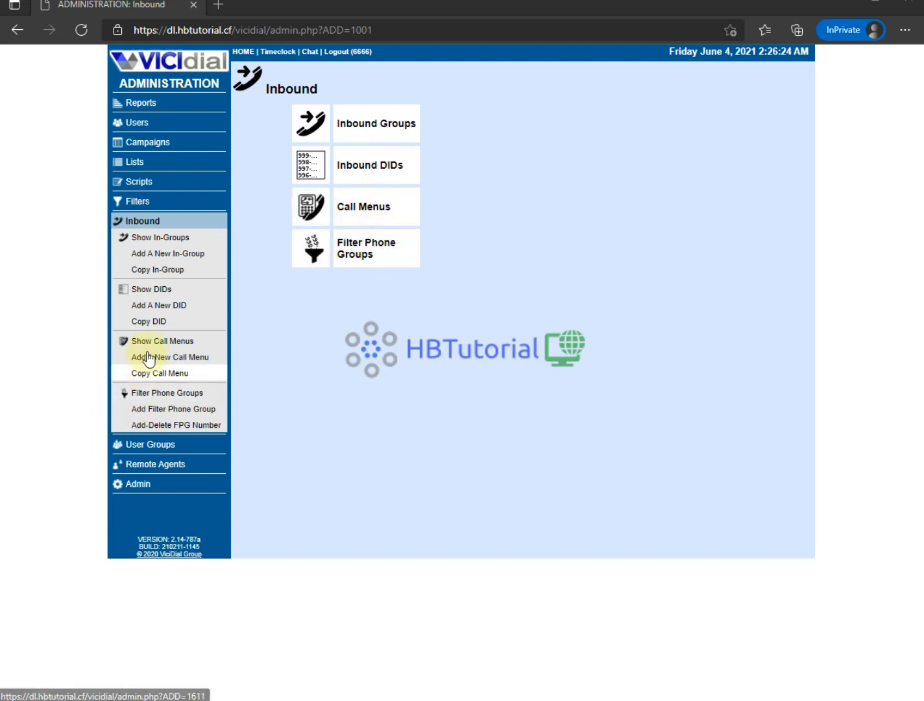
pyautogui.click(130, 445)
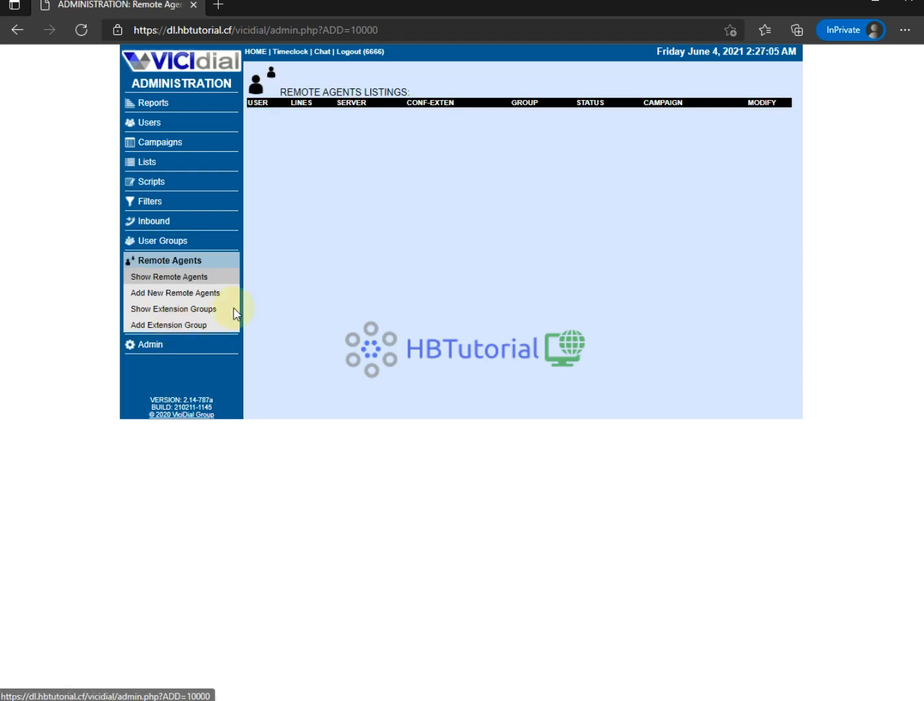
pyautogui.click(151, 348)
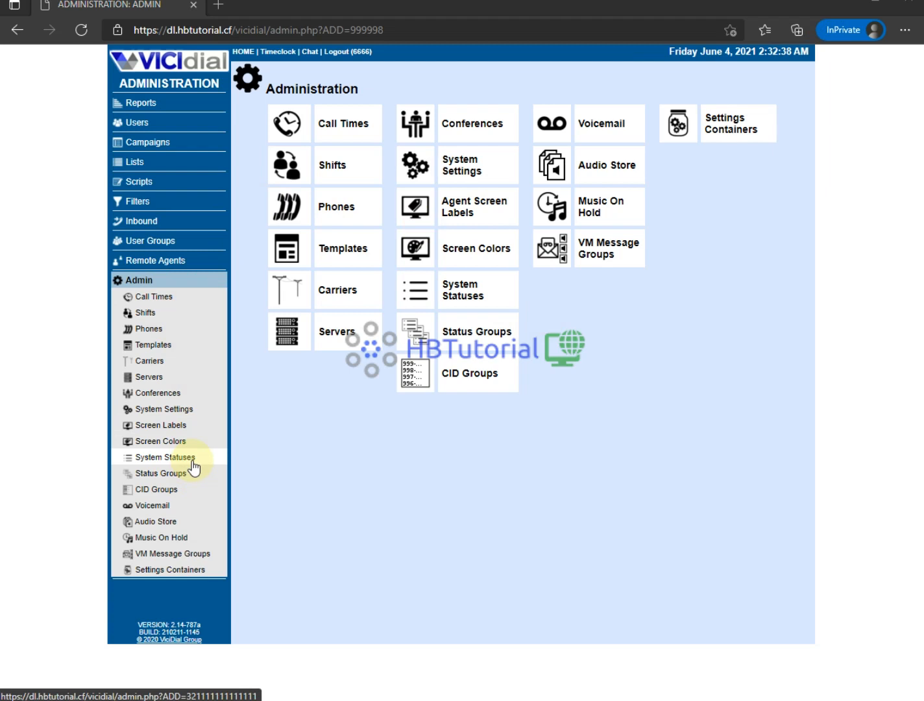
# - Reach the Phones listing via Admin and open the Add A New Phone form
pyautogui.click(333, 209)
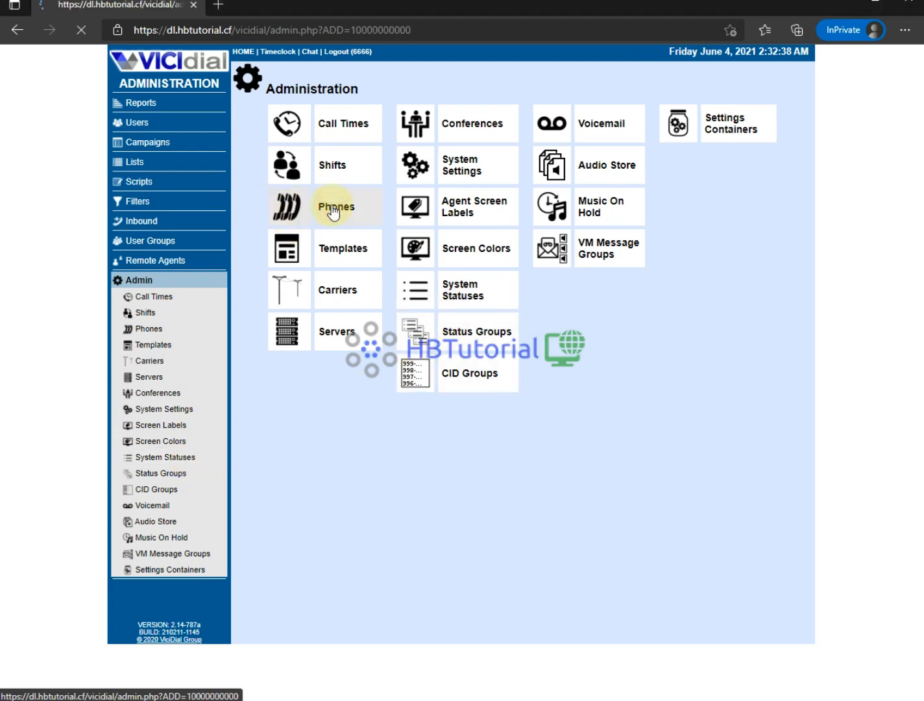
pyautogui.click(177, 63)
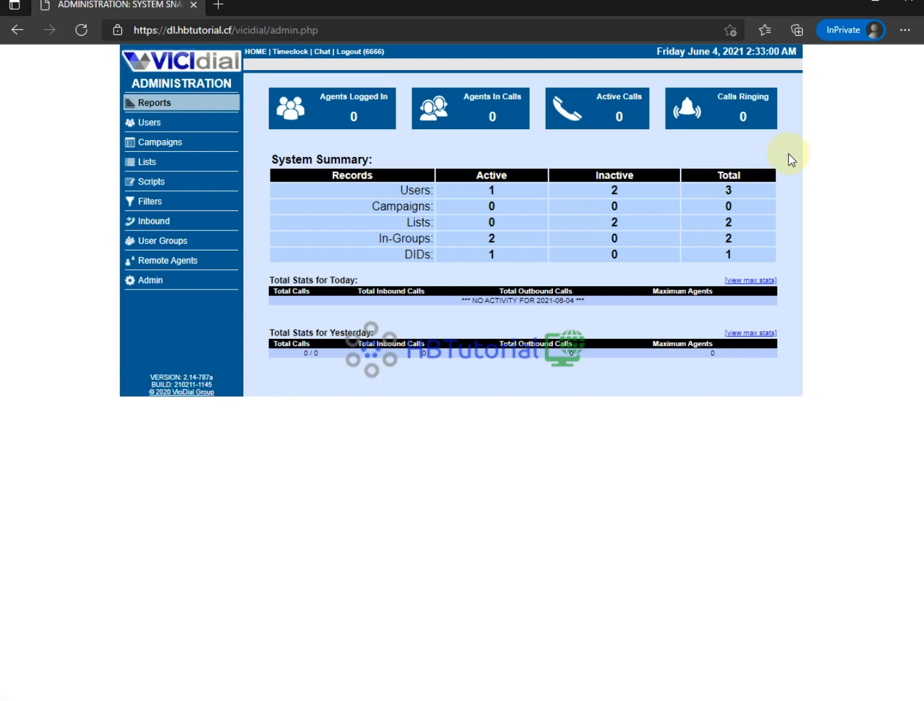
pyautogui.click(153, 283)
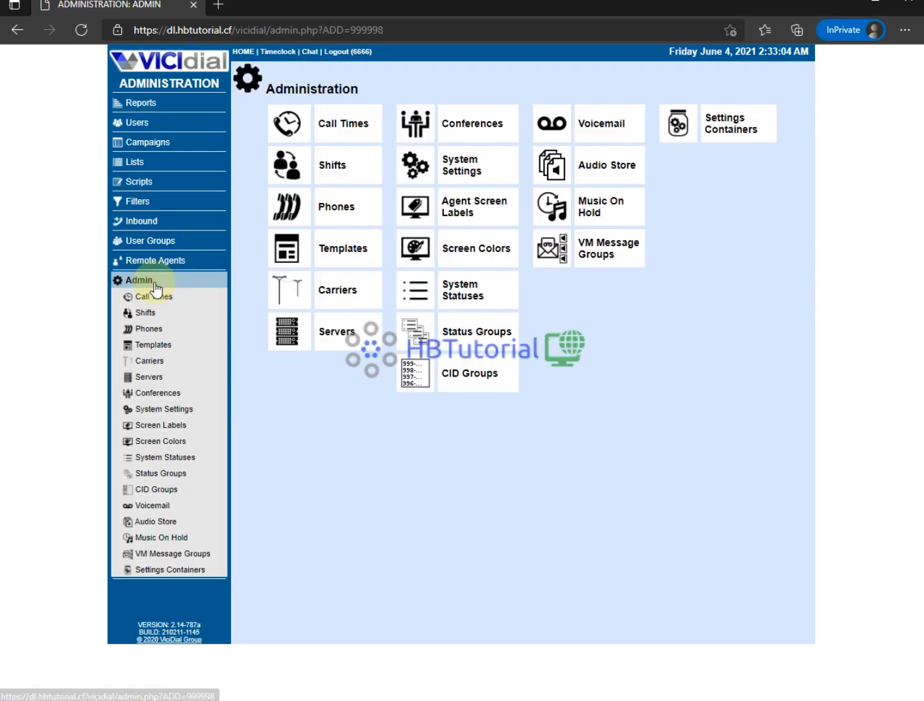
pyautogui.click(141, 330)
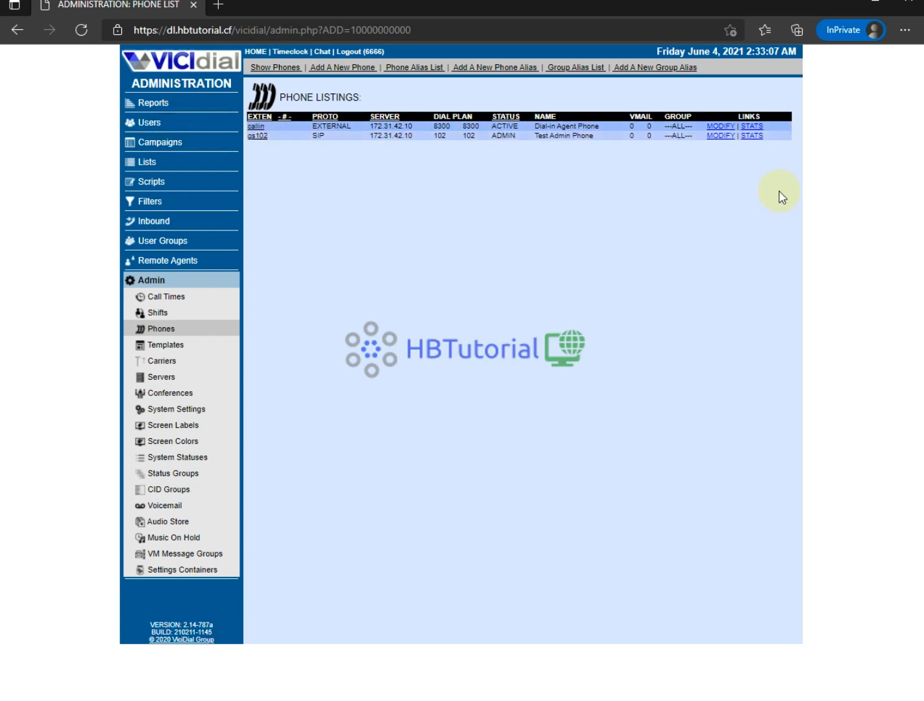
pyautogui.click(344, 69)
# - Enter agent1000 as the new phone's extension
pyautogui.click(390, 134)
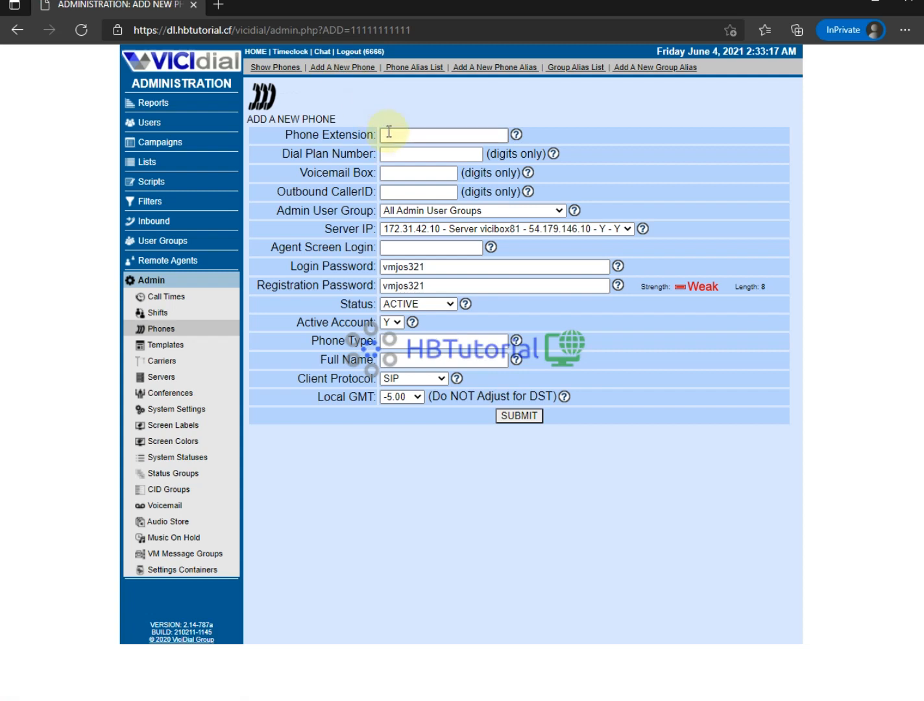
pyautogui.click(389, 133)
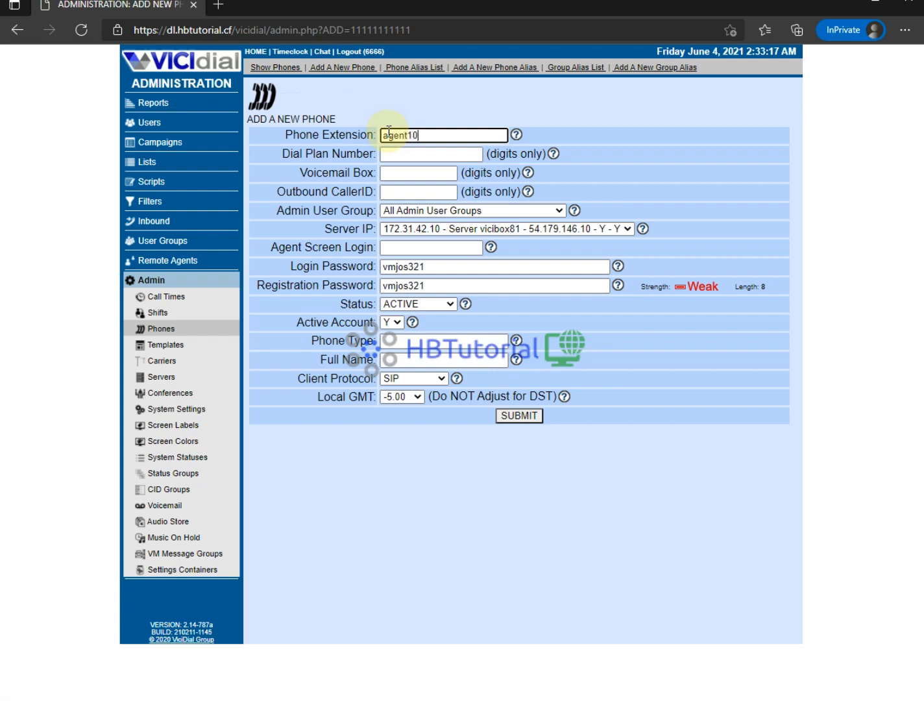
pyautogui.write('agent1000')
pyautogui.click(423, 156)
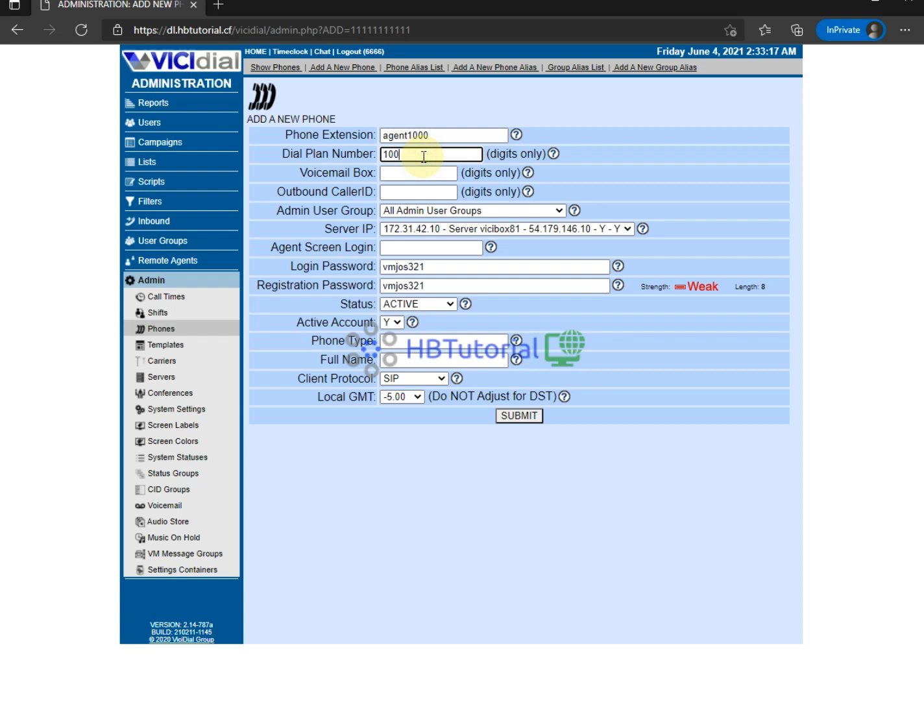
pyautogui.press('Tab')
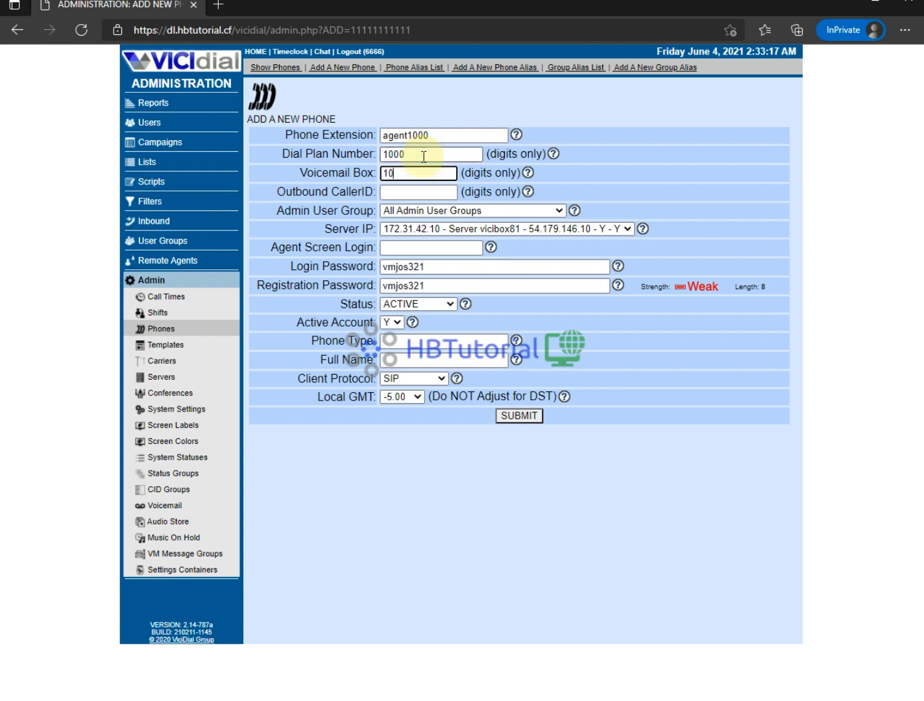
pyautogui.press('Tab')
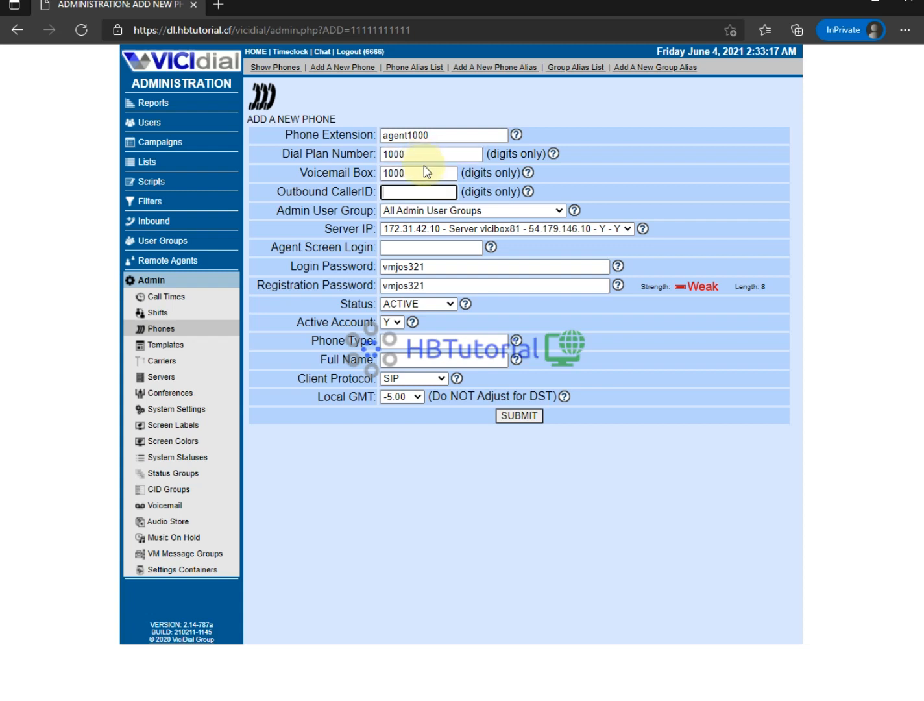
# - Set the agent screen login to agent1000 and both passwords to match the extension
pyautogui.click(416, 248)
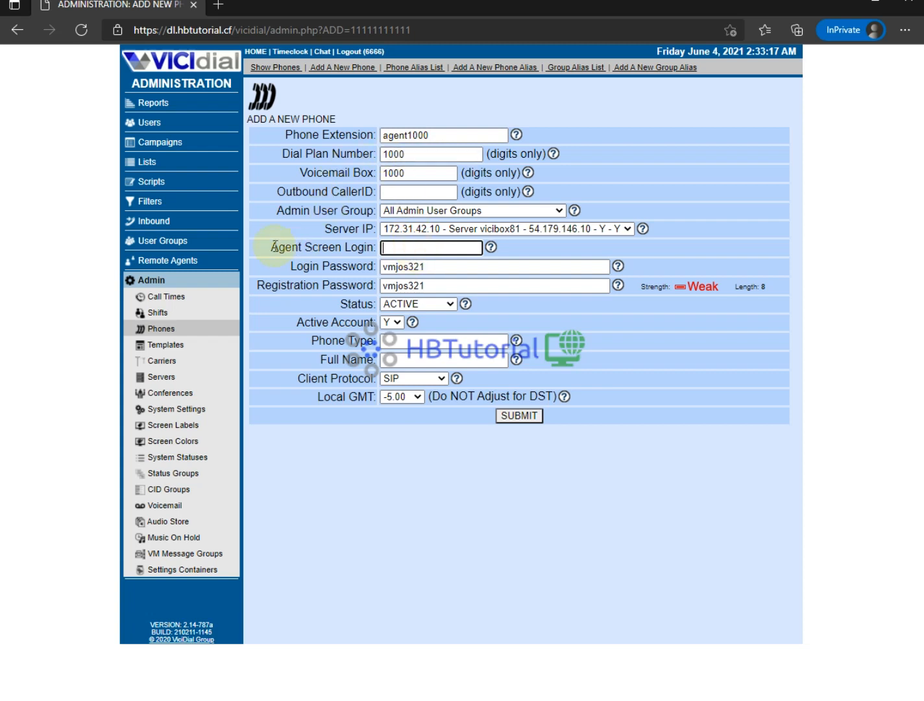
pyautogui.moveTo(268, 246); pyautogui.dragTo(335, 248)
pyautogui.moveTo(448, 135); pyautogui.dragTo(363, 136)
pyautogui.hotkey('ctrl', 'c')
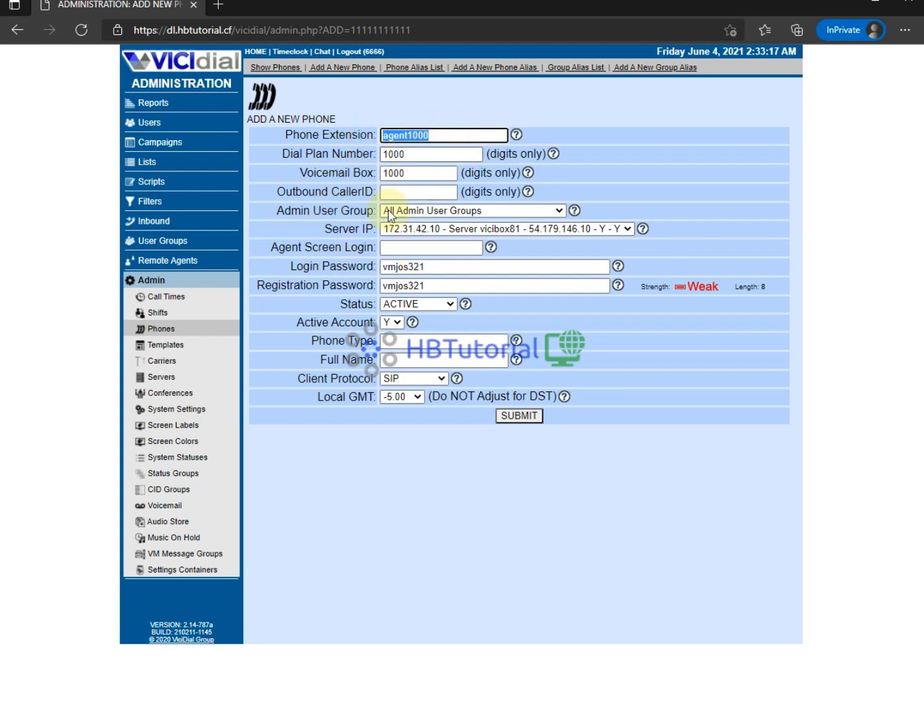
pyautogui.click(392, 248)
pyautogui.hotkey('ctrl', 'v')
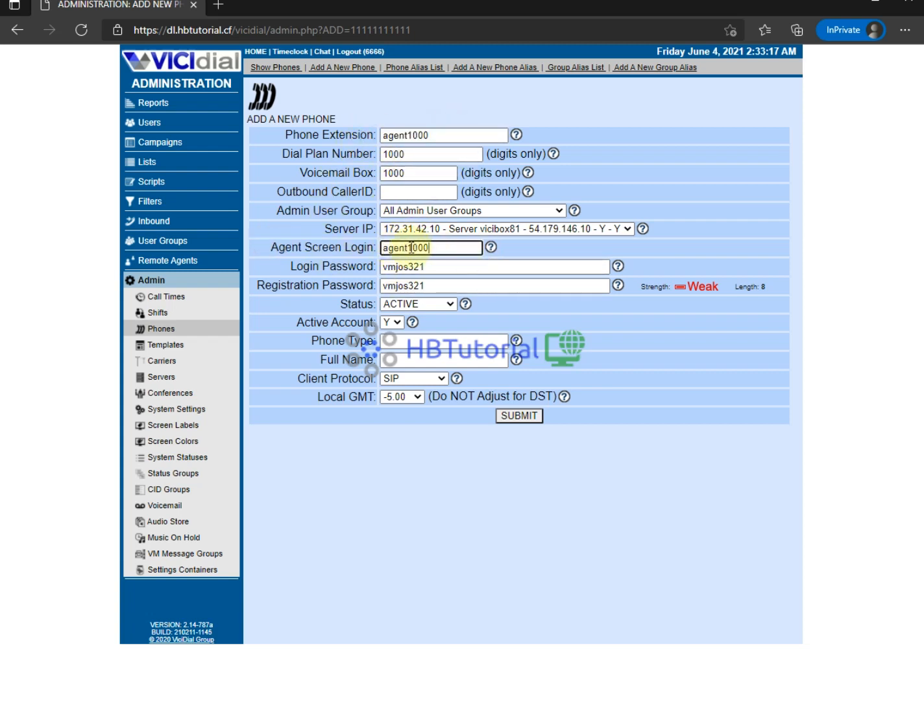
pyautogui.moveTo(411, 248); pyautogui.dragTo(318, 248)
pyautogui.press('BackSpace')
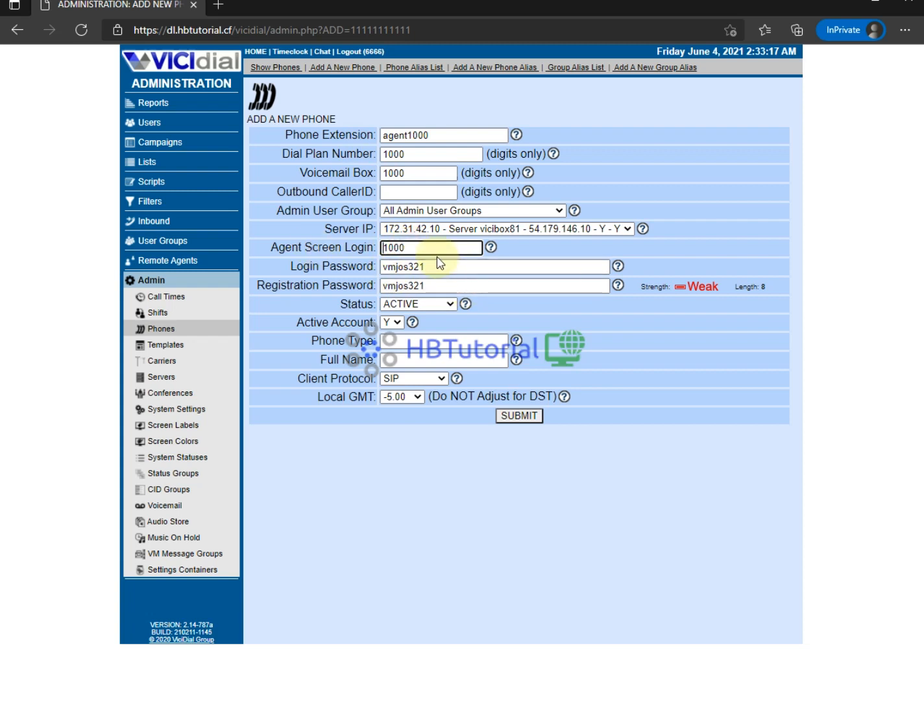
pyautogui.moveTo(434, 248); pyautogui.dragTo(240, 222)
pyautogui.hotkey('ctrl', 'v')
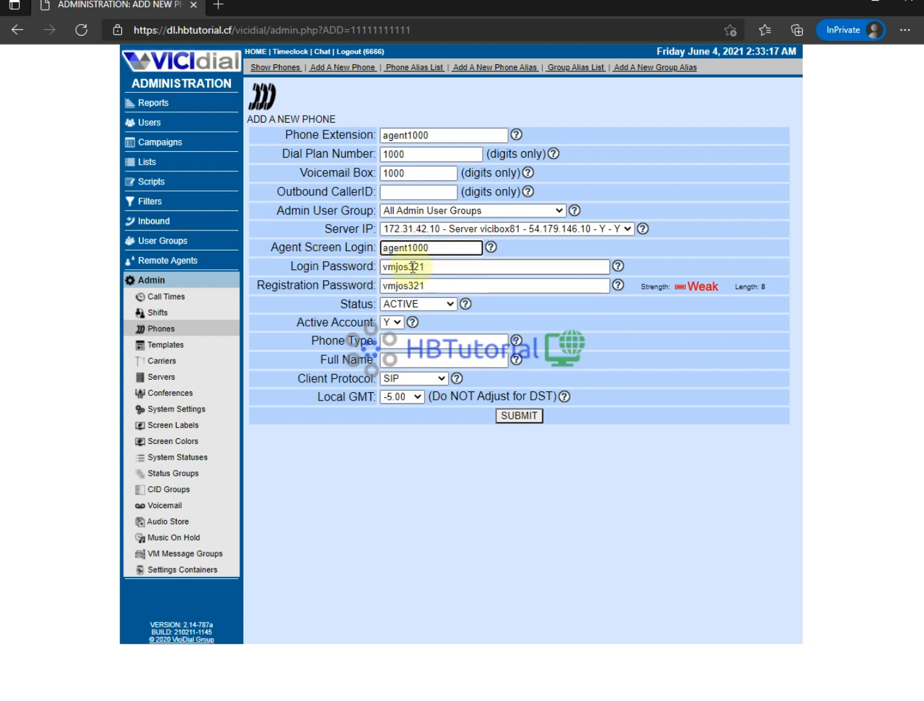
pyautogui.moveTo(437, 266); pyautogui.dragTo(297, 277)
pyautogui.hotkey('ctrl', 'v')
pyautogui.moveTo(430, 286); pyautogui.dragTo(359, 261)
pyautogui.hotkey('ctrl', 'v')
# - Double-check the login and registration password values
pyautogui.moveTo(278, 287); pyautogui.dragTo(350, 281)
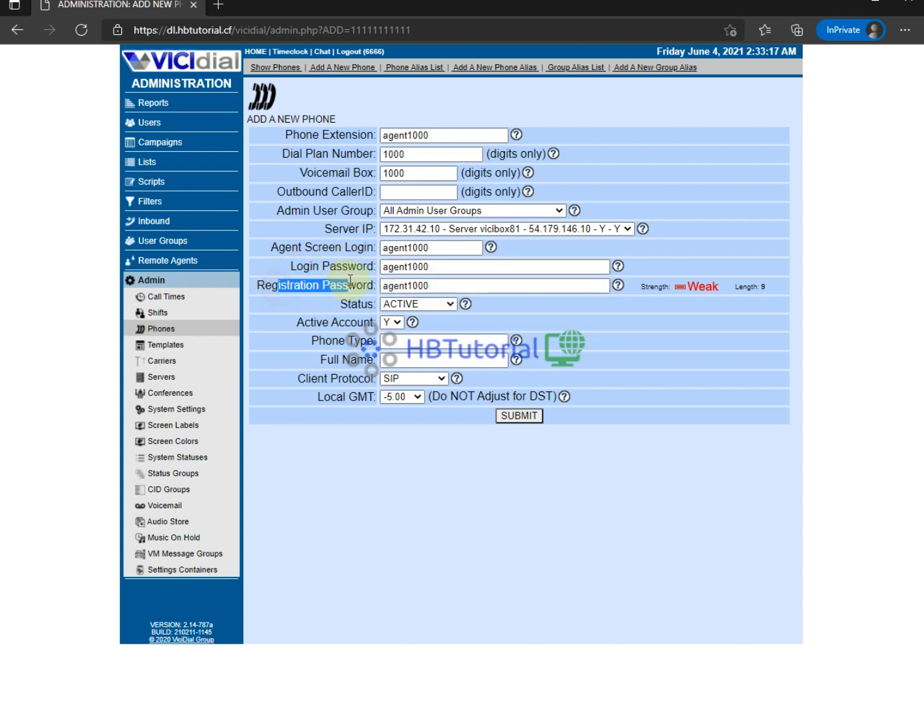
pyautogui.click(315, 304)
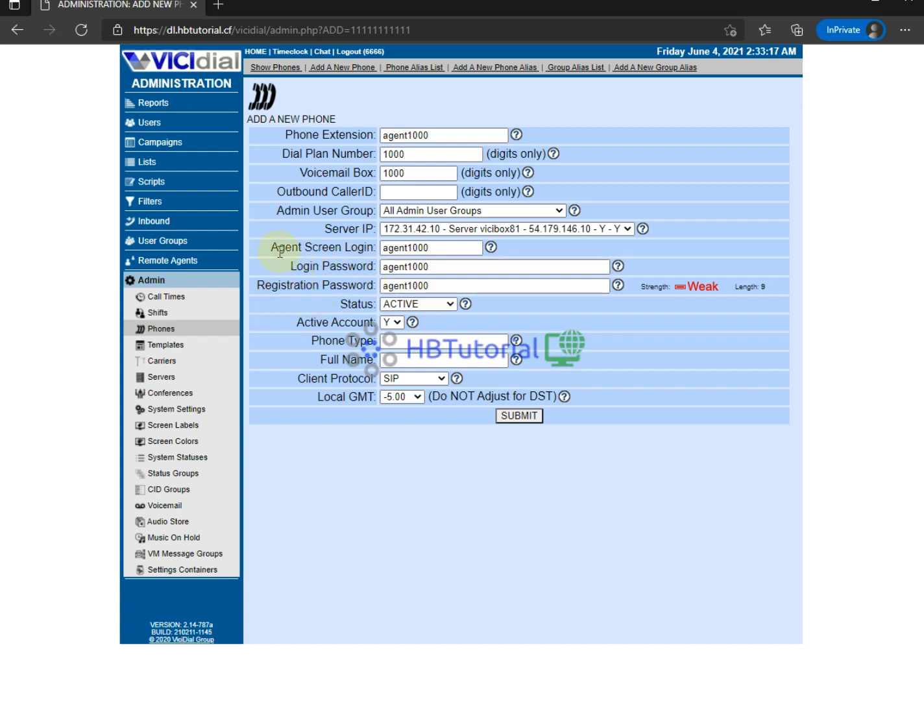
pyautogui.moveTo(280, 253); pyautogui.dragTo(368, 266)
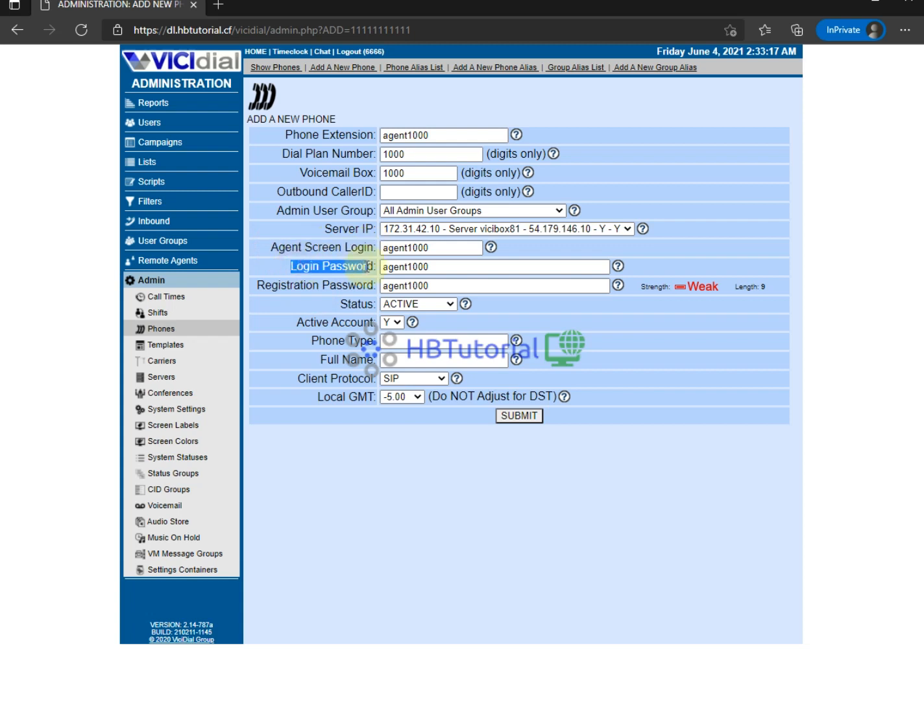
pyautogui.click(428, 266)
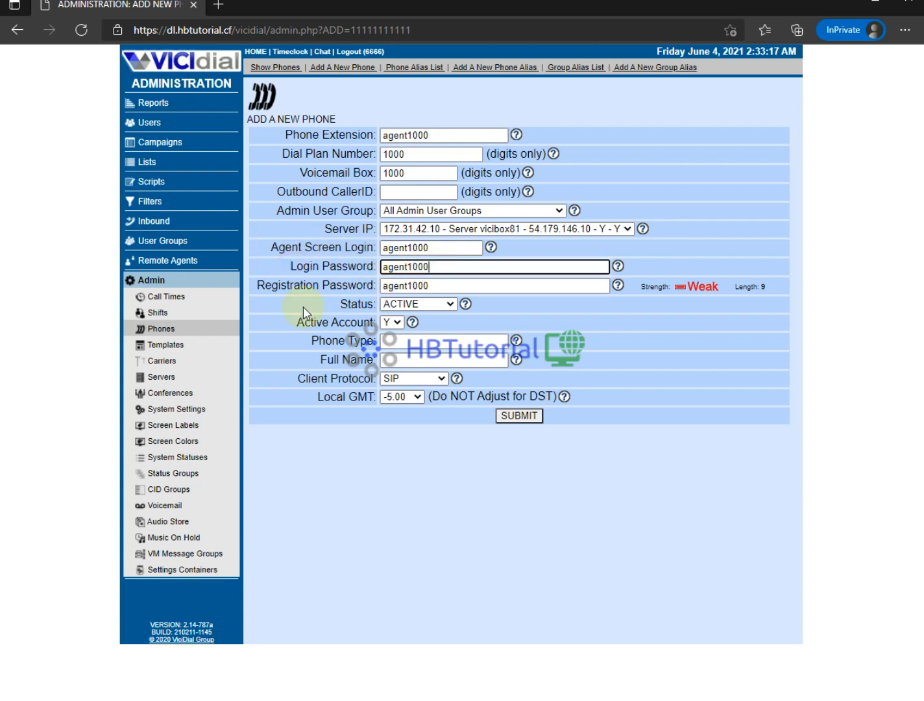
pyautogui.moveTo(257, 285); pyautogui.dragTo(346, 279)
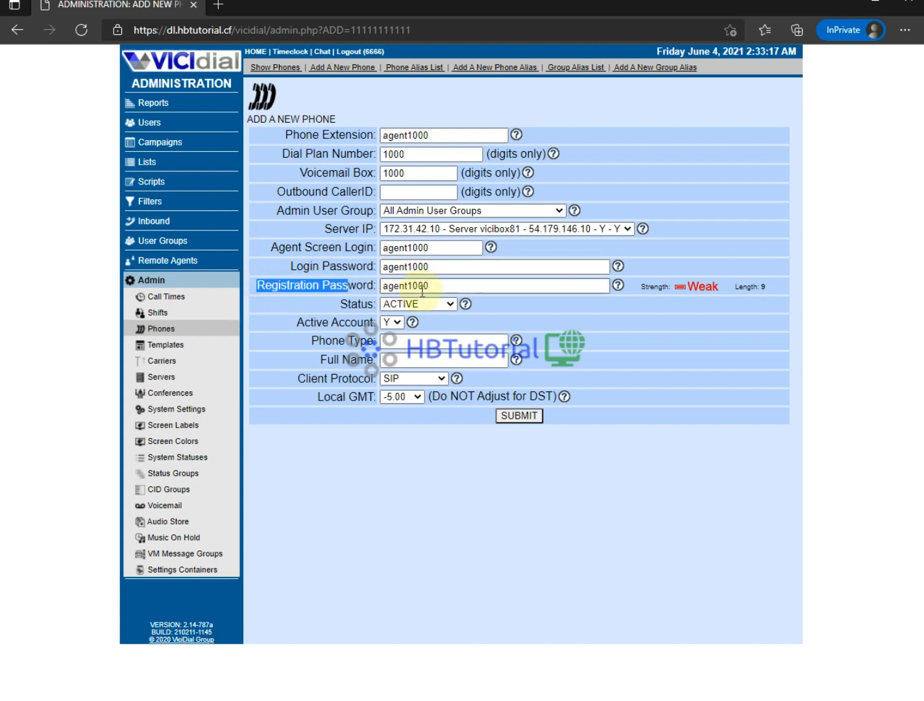
pyautogui.click(457, 286)
pyautogui.moveTo(591, 287); pyautogui.dragTo(310, 302)
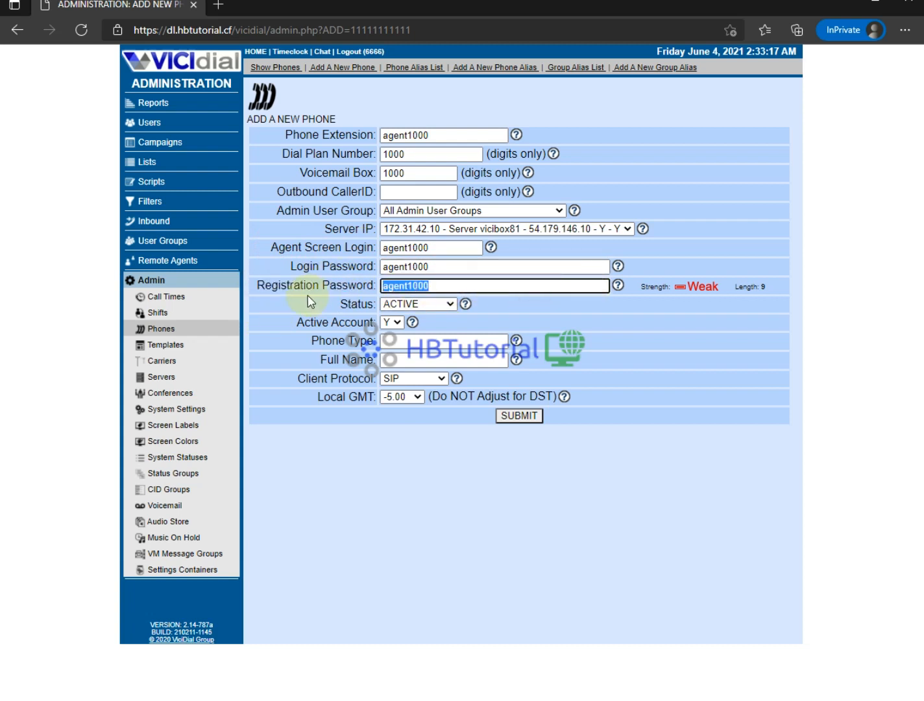
pyautogui.click(442, 280)
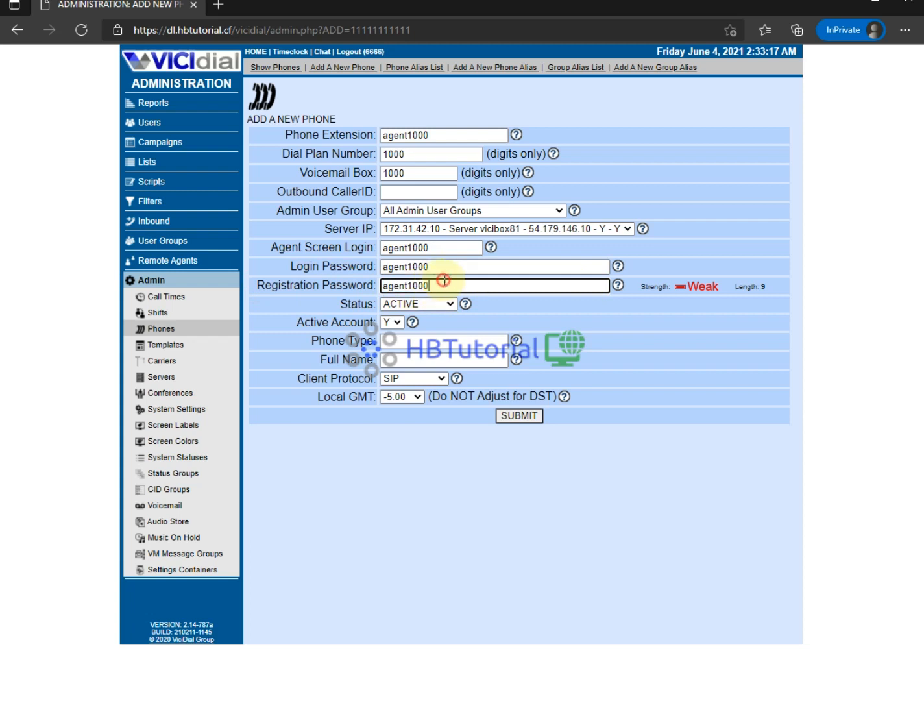
pyautogui.click(314, 289)
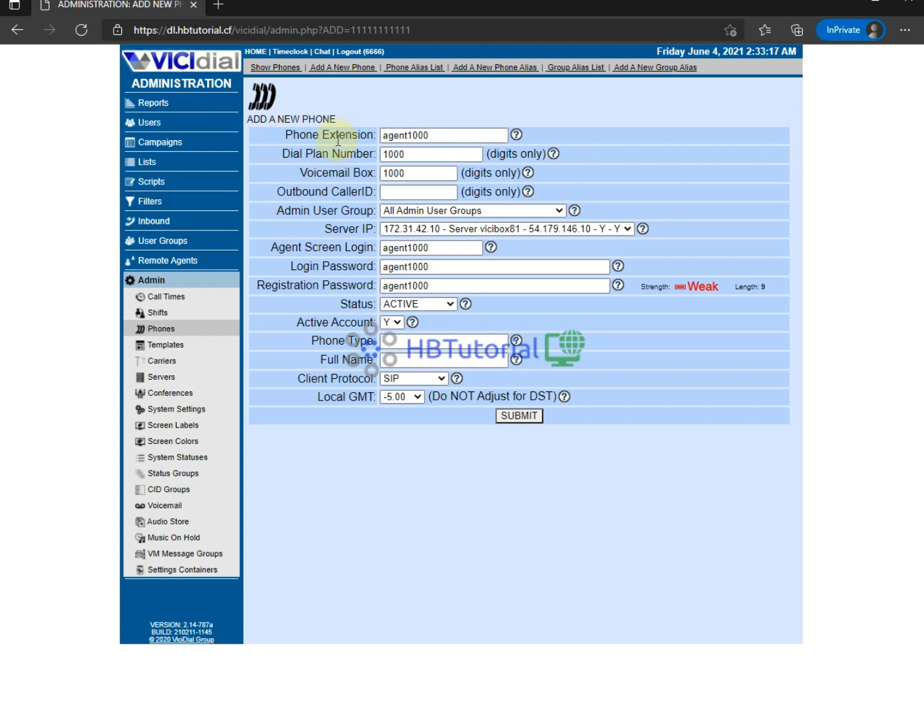
pyautogui.doubleClick(443, 285)
pyautogui.hotkey('ctrl', 'c')
pyautogui.click(321, 356)
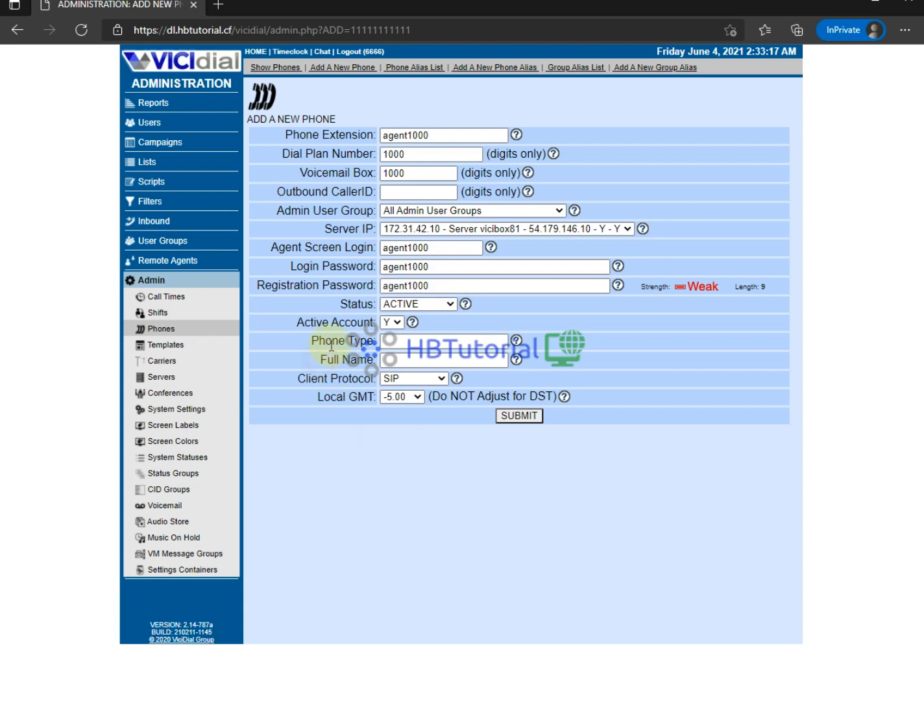
# - Paste agent1000 as the phone's Full Name and submit the new phone
pyautogui.click(394, 362)
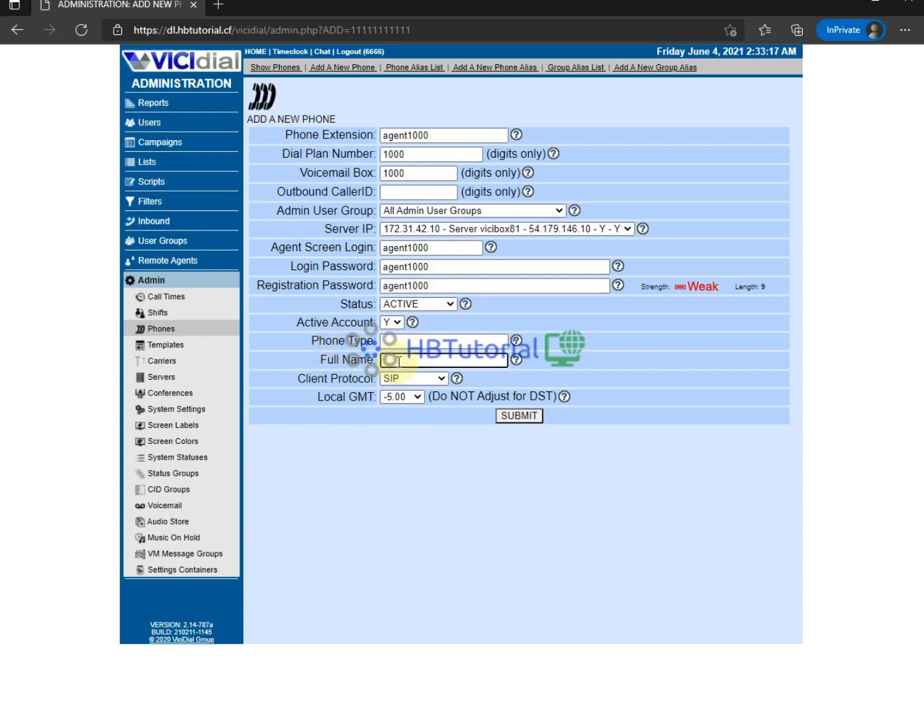
pyautogui.hotkey('ctrl', 'v')
pyautogui.moveTo(383, 361); pyautogui.dragTo(444, 361)
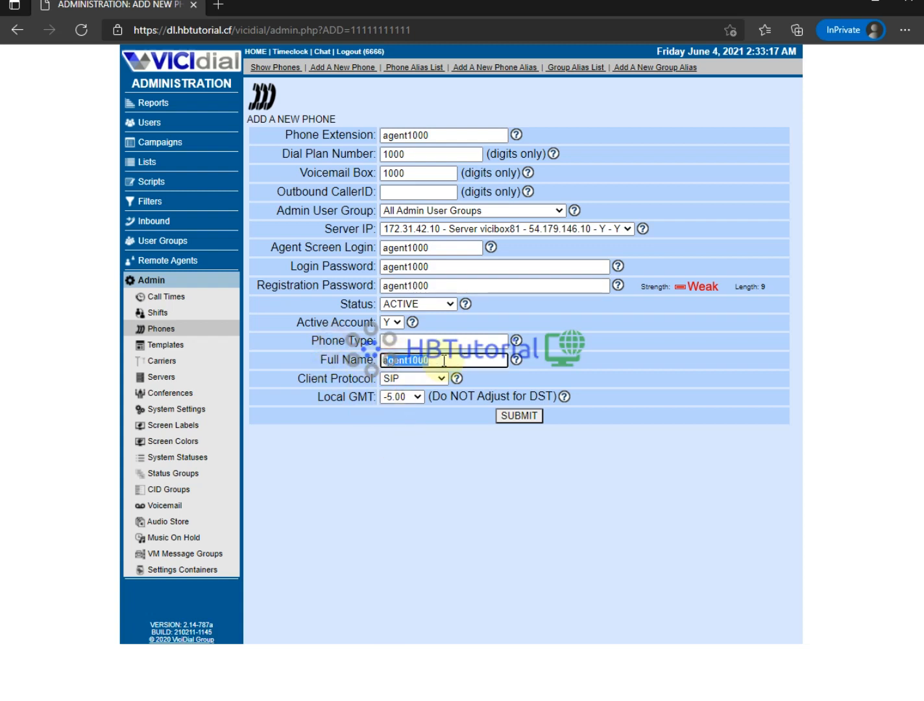
pyautogui.click(526, 418)
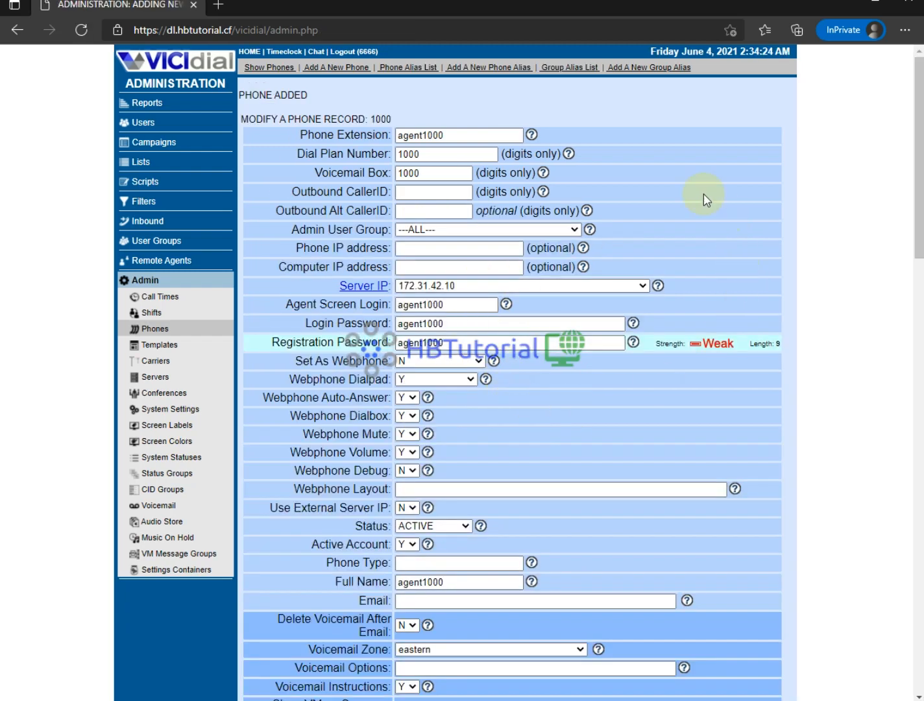
# - Scroll through the saved phone 1000 record, checking its extension value
pyautogui.scroll(-20, 419, 413)
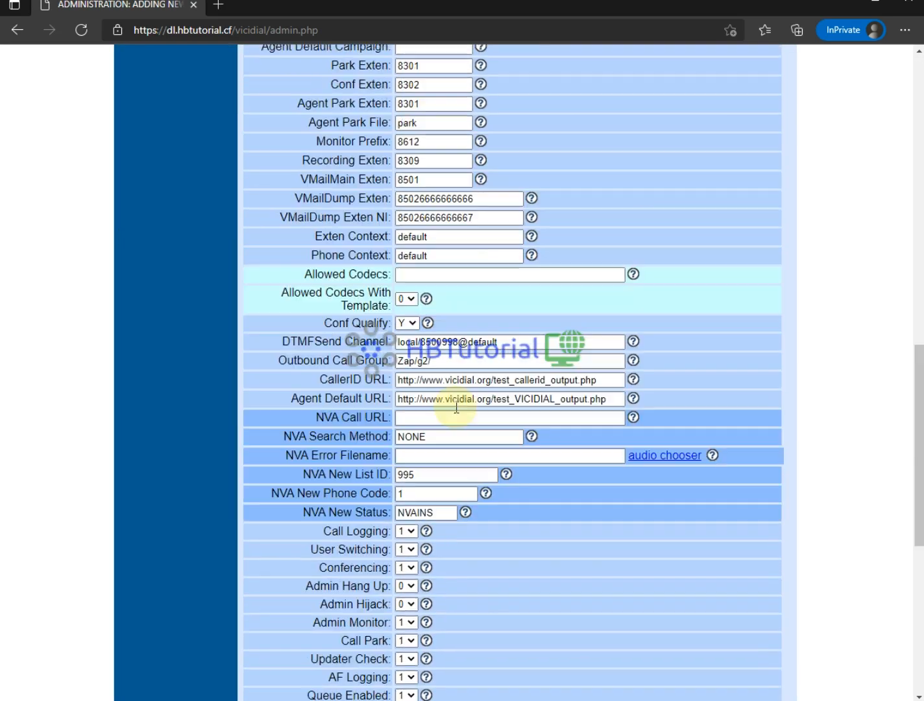
pyautogui.scroll(20, 457, 408)
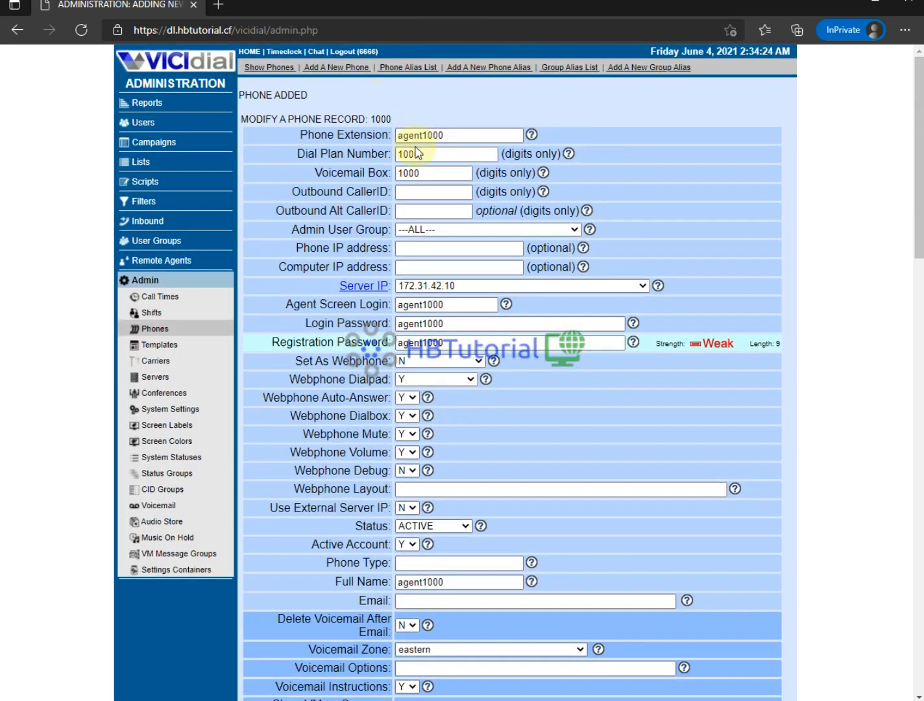
pyautogui.moveTo(404, 136); pyautogui.dragTo(631, 137)
pyautogui.click(631, 137)
pyautogui.scroll(-11, 483, 415)
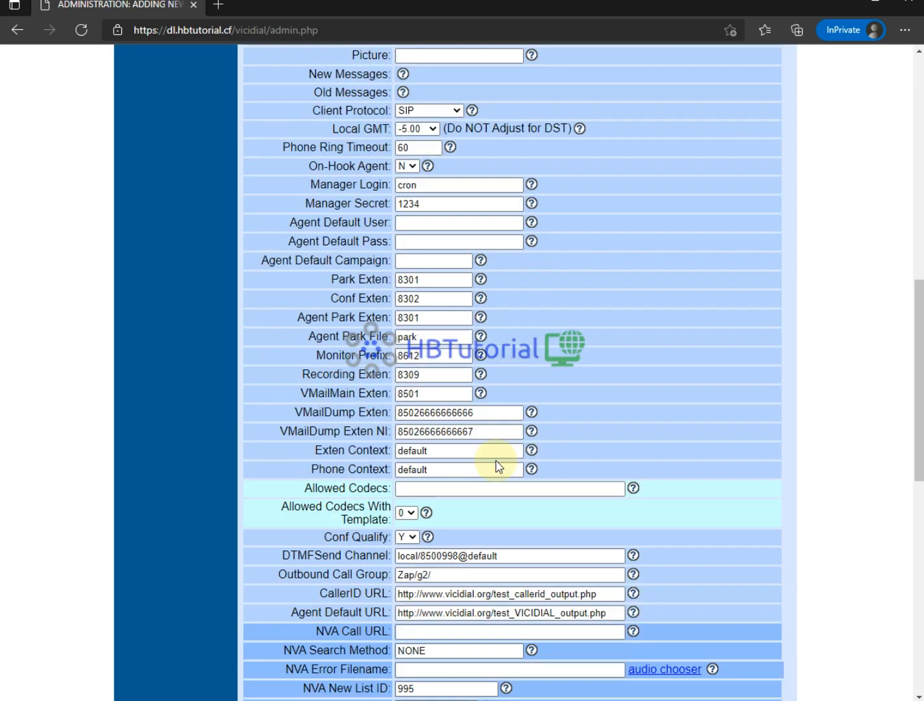
pyautogui.scroll(-10, 497, 465)
pyautogui.scroll(20, 497, 465)
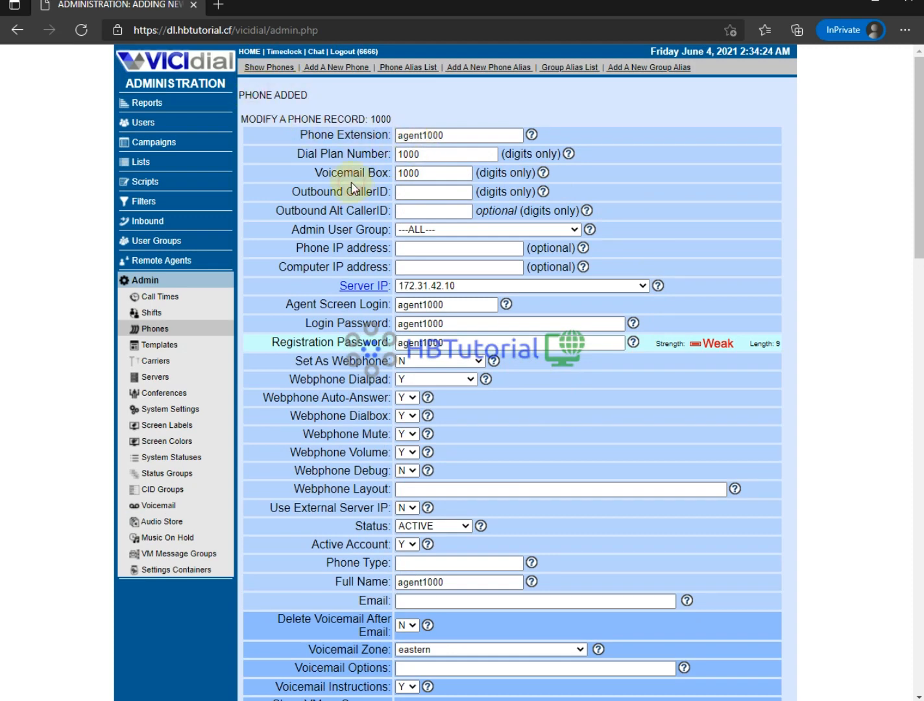
# - Open Add A New User and enter agent1000 as the user number
pyautogui.click(140, 125)
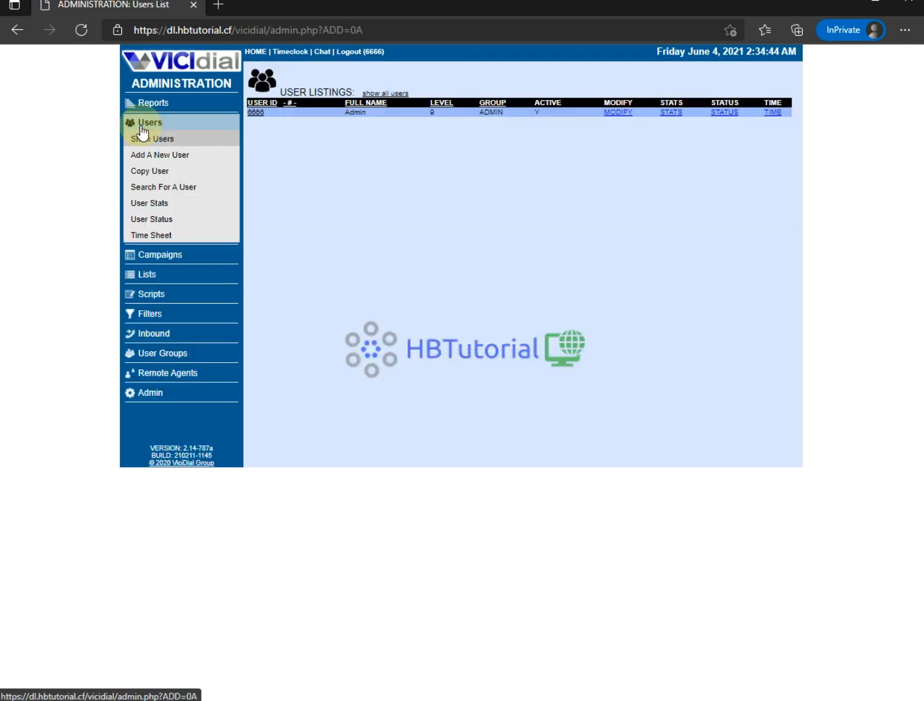
pyautogui.click(159, 159)
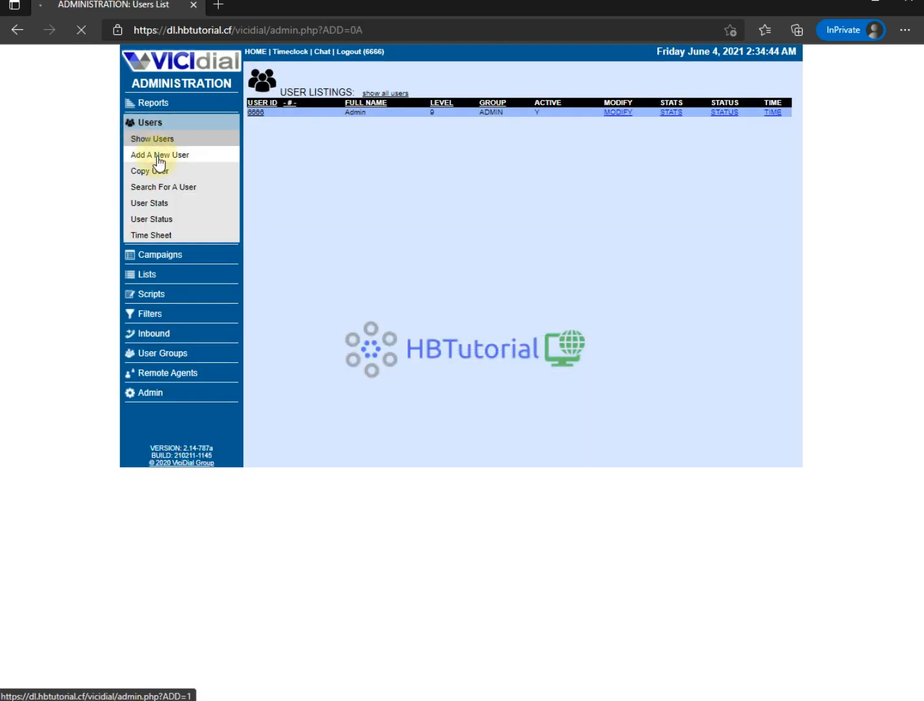
pyautogui.click(354, 115)
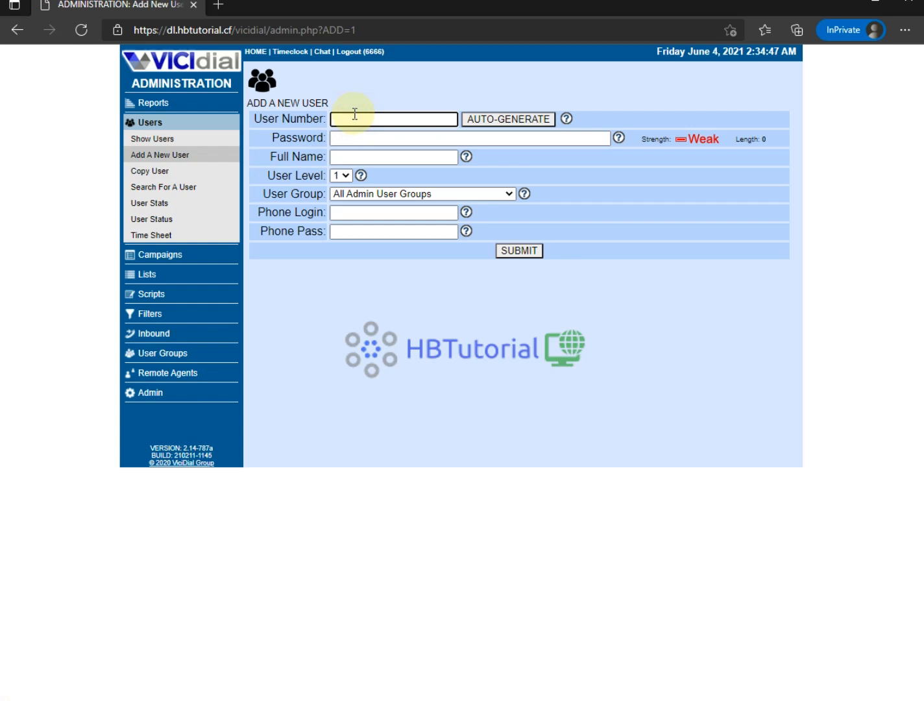
pyautogui.write('agent1000')
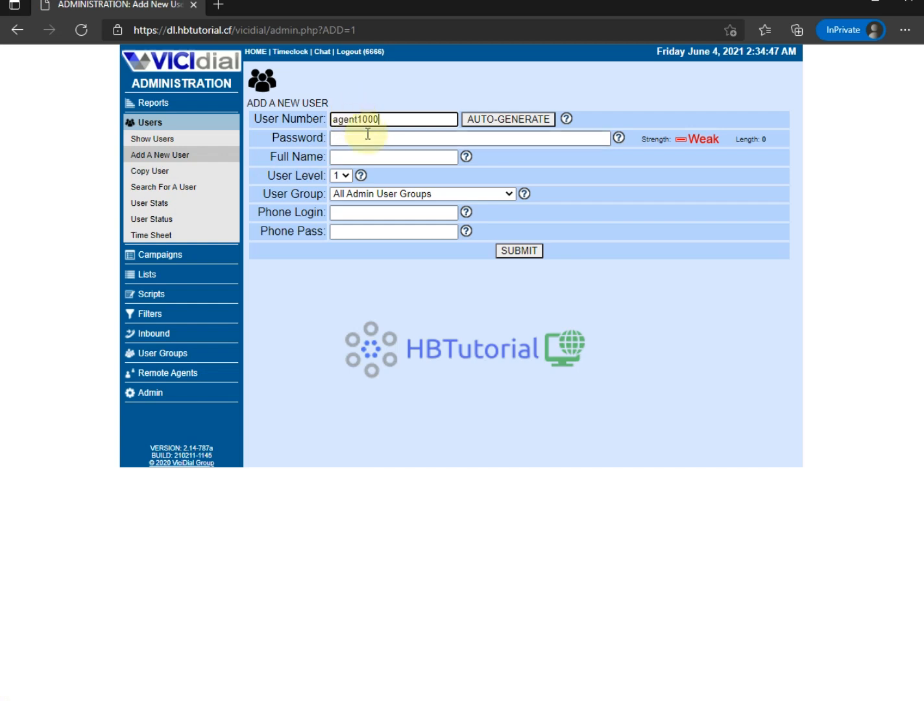
pyautogui.click(391, 122)
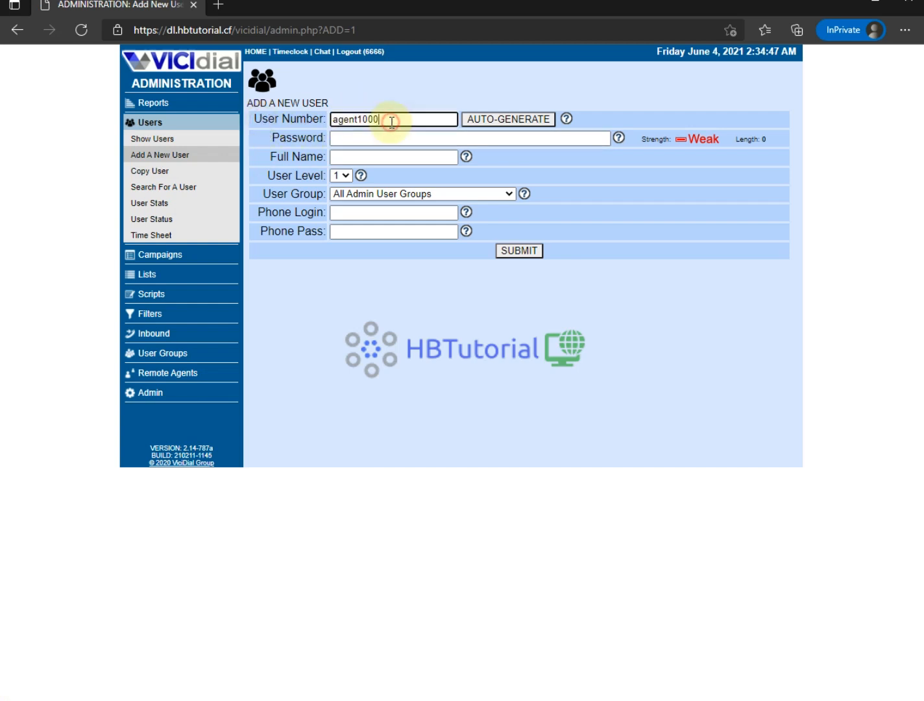
pyautogui.moveTo(336, 120); pyautogui.dragTo(356, 119)
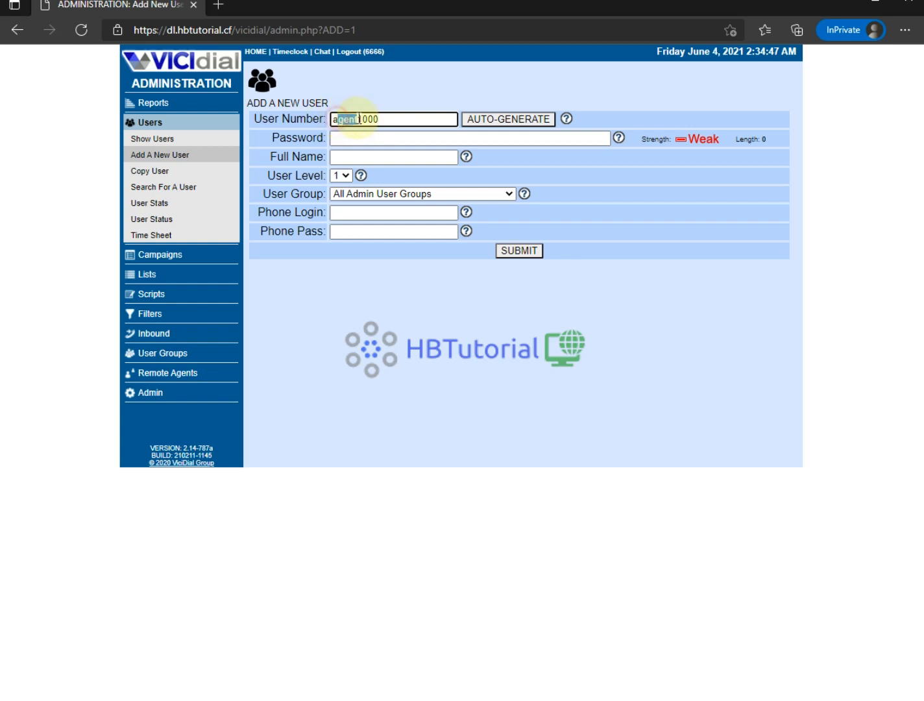
pyautogui.click(399, 122)
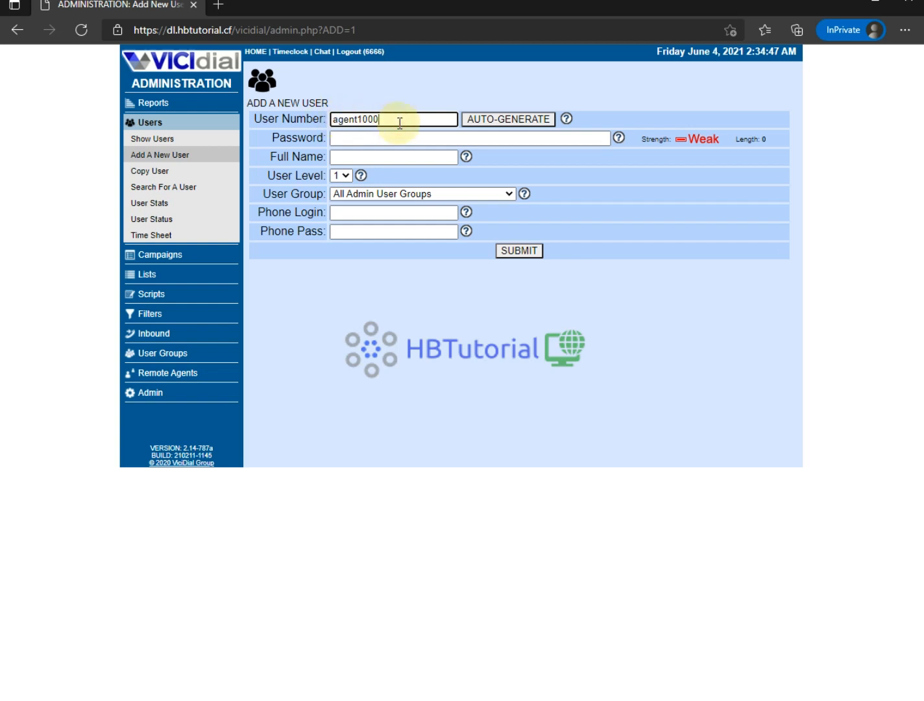
# - Fill in the password and full name, and set User Group to ADMIN - VICIDIAL ADMINISTRATORS
pyautogui.click(370, 140)
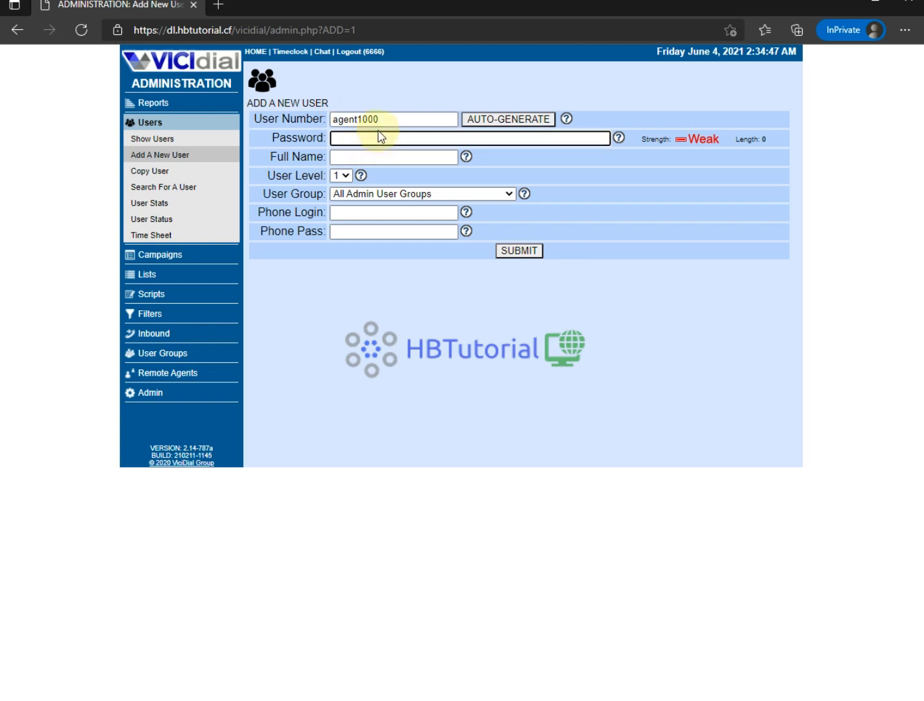
pyautogui.hotkey('ctrl', 'v')
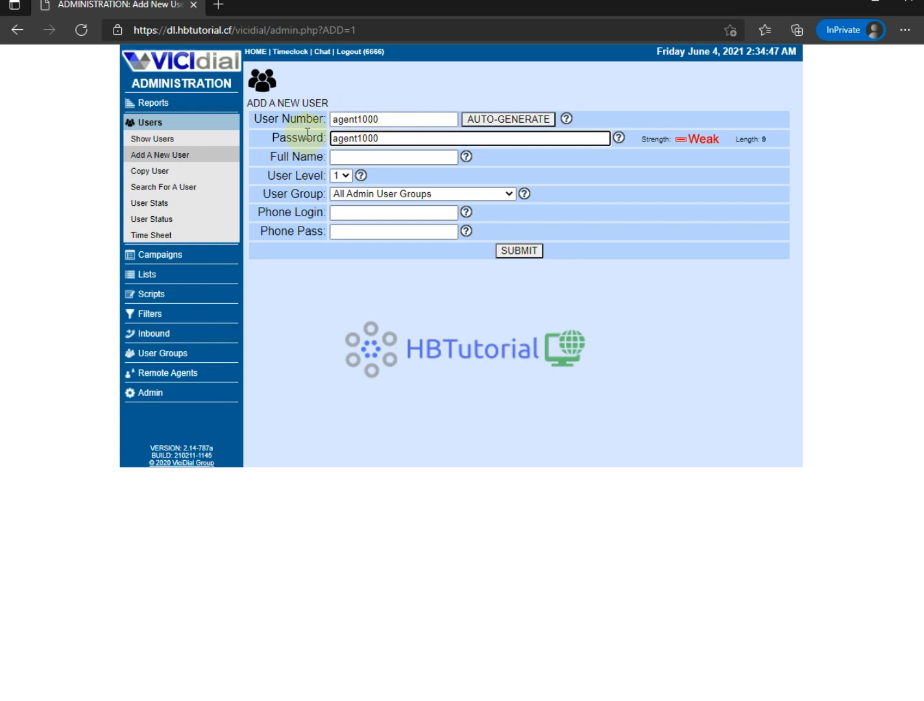
pyautogui.click(377, 151)
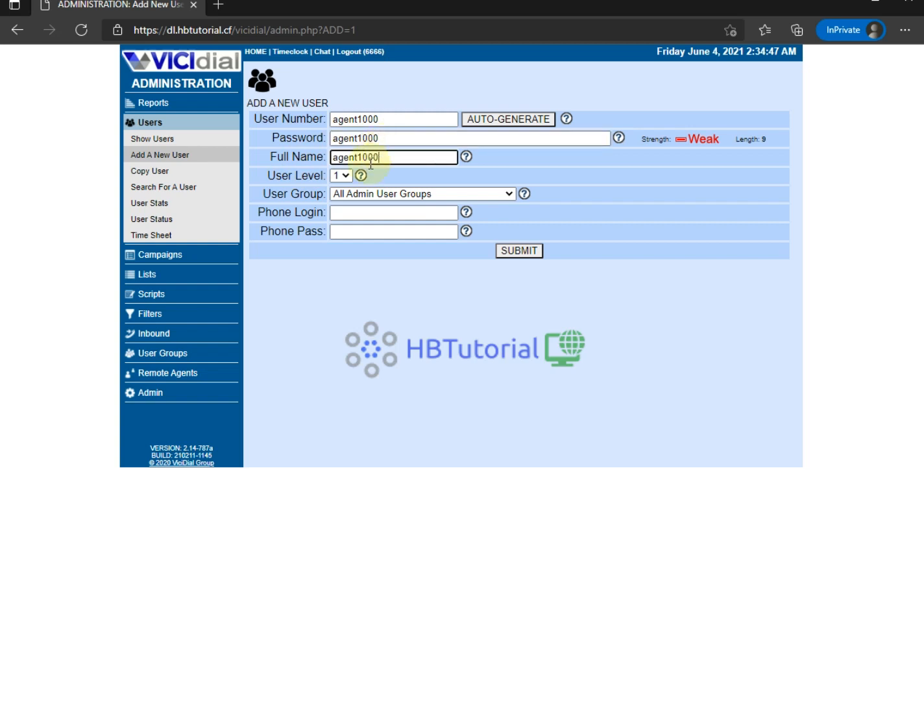
pyautogui.moveTo(281, 176); pyautogui.dragTo(309, 177)
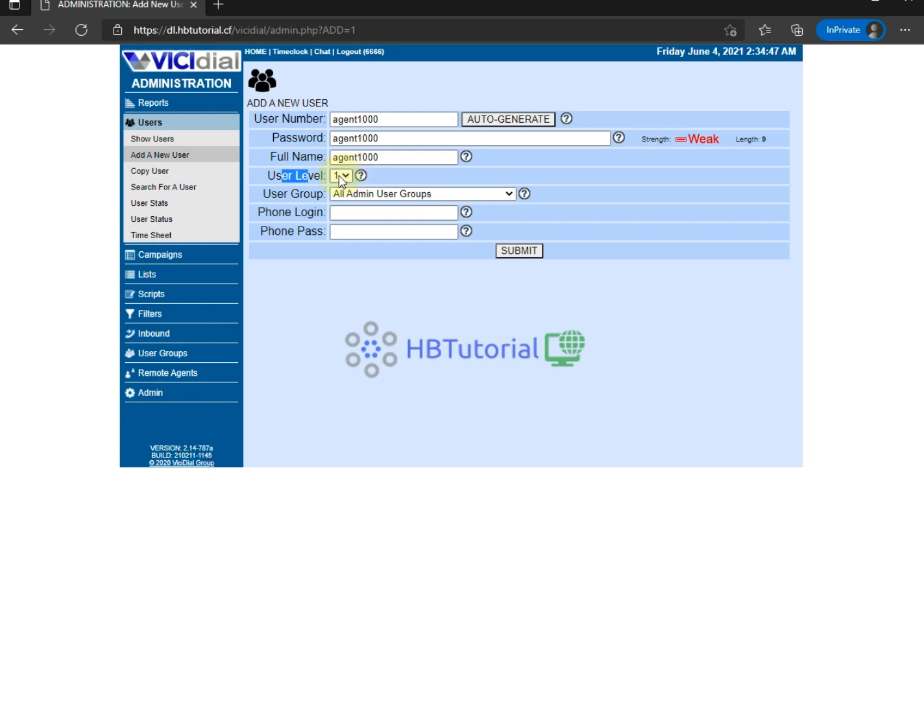
pyautogui.moveTo(278, 193); pyautogui.dragTo(299, 194)
pyautogui.click(358, 195)
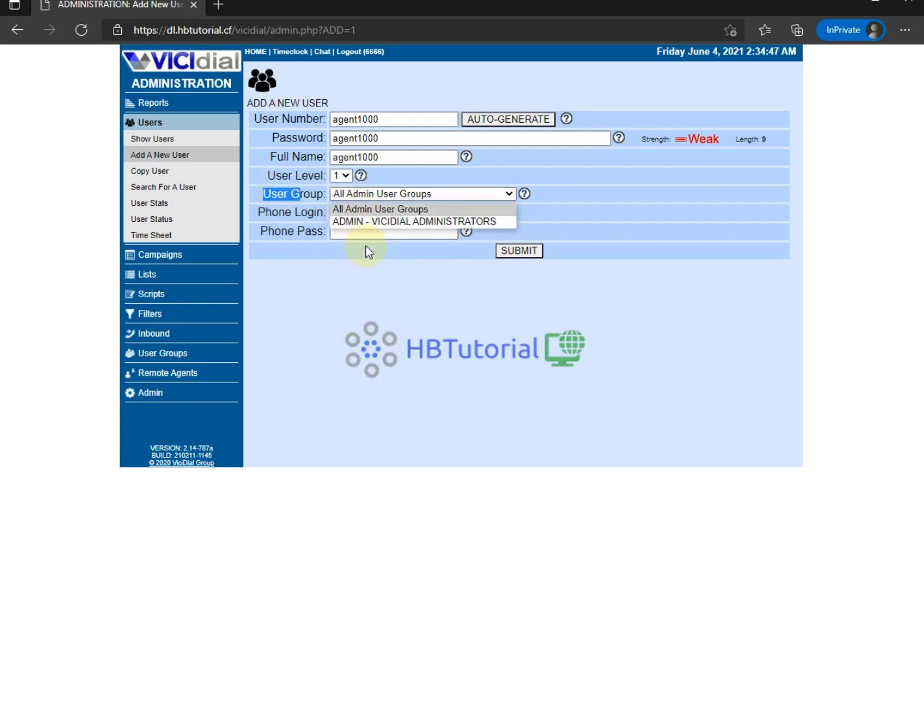
pyautogui.click(367, 222)
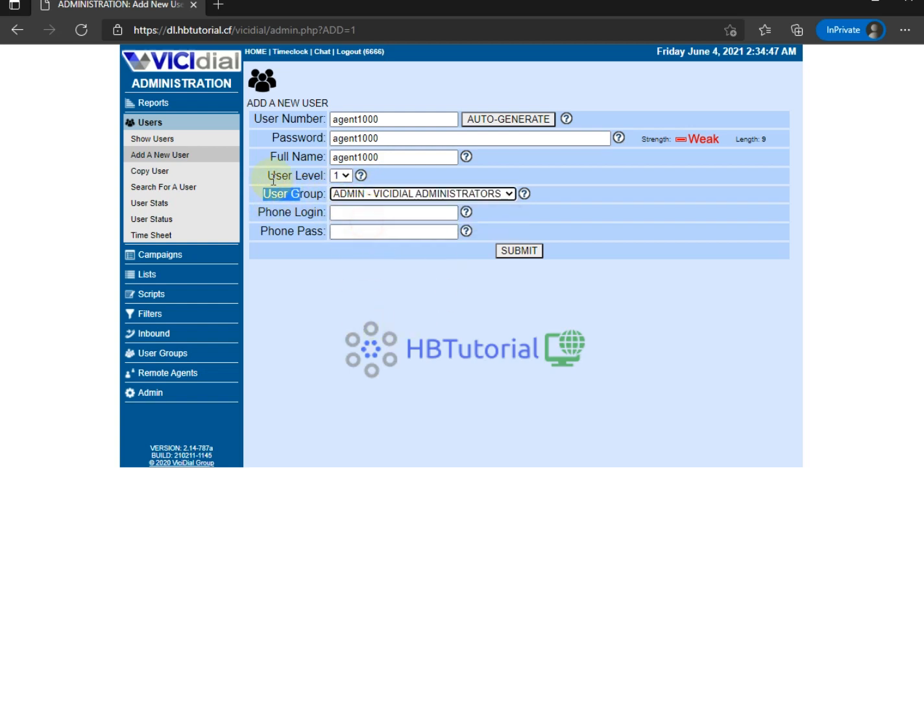
pyautogui.moveTo(266, 210); pyautogui.dragTo(346, 213)
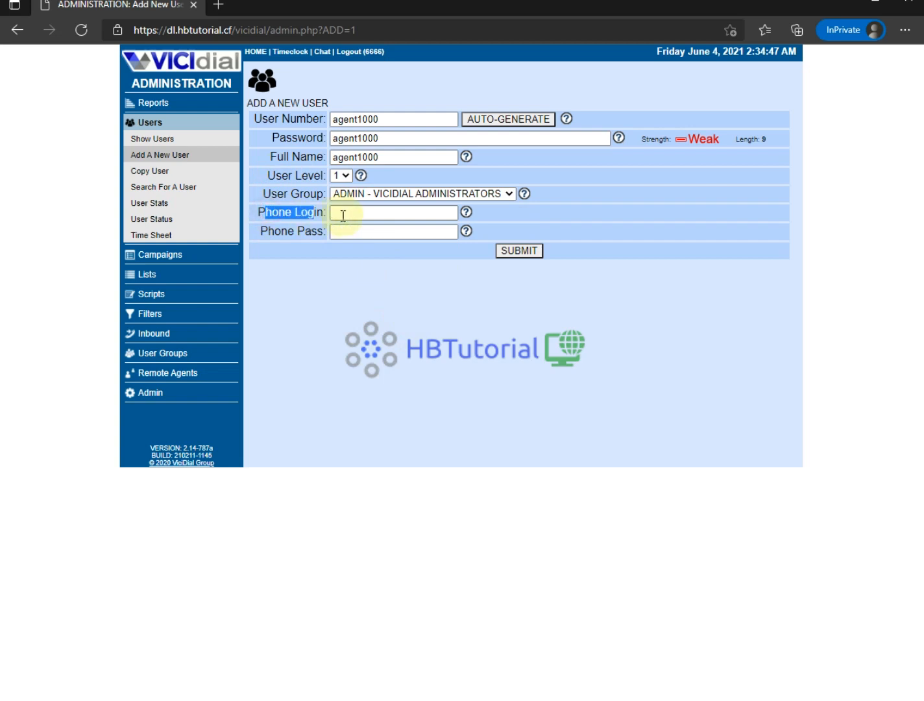
pyautogui.click(348, 214)
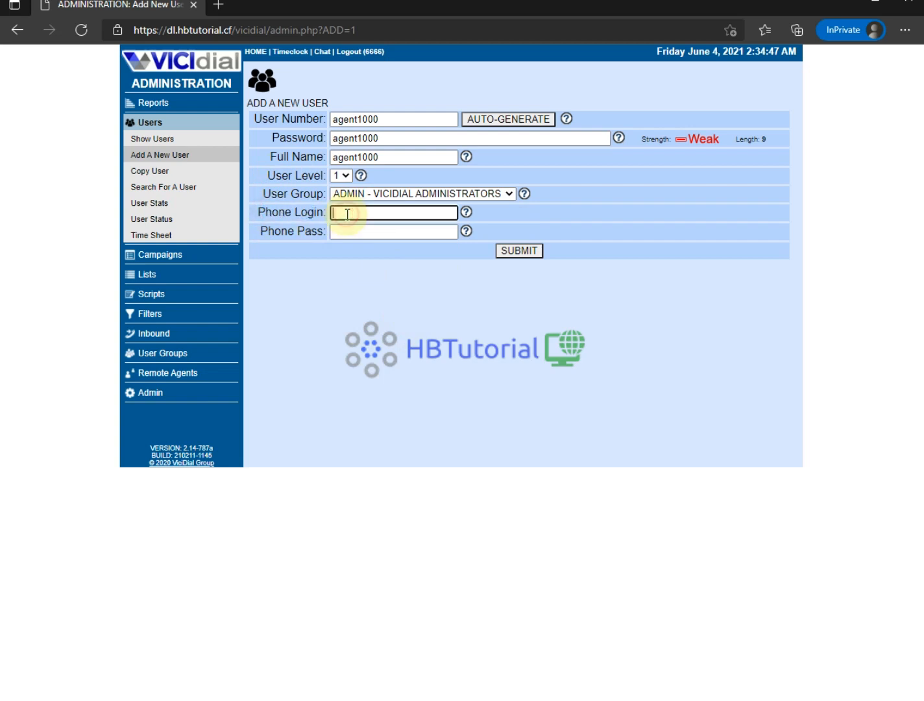
pyautogui.rightClick(151, 392)
# - Open phone agent1000's Modify Phone Record in a second tab and note its login password
pyautogui.click(182, 407)
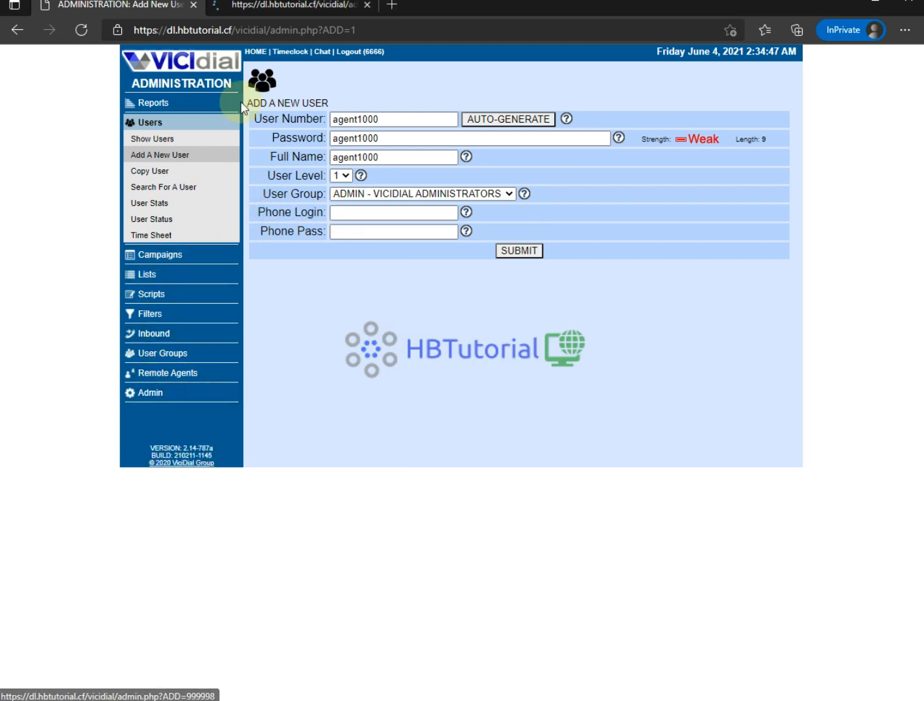
pyautogui.click(272, 7)
pyautogui.click(331, 208)
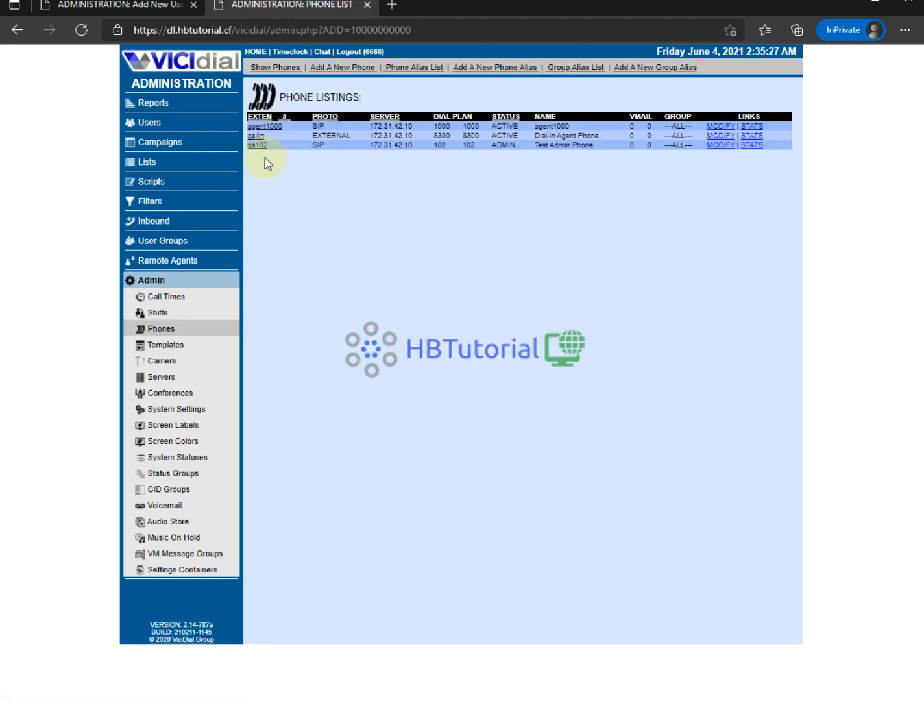
pyautogui.click(717, 126)
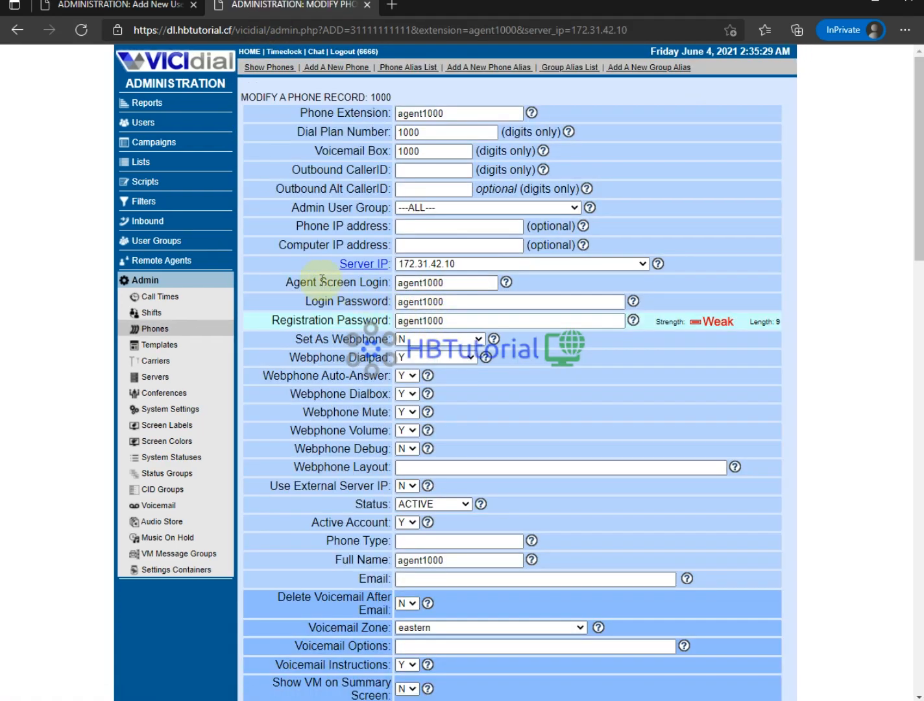
pyautogui.moveTo(312, 301); pyautogui.dragTo(364, 301)
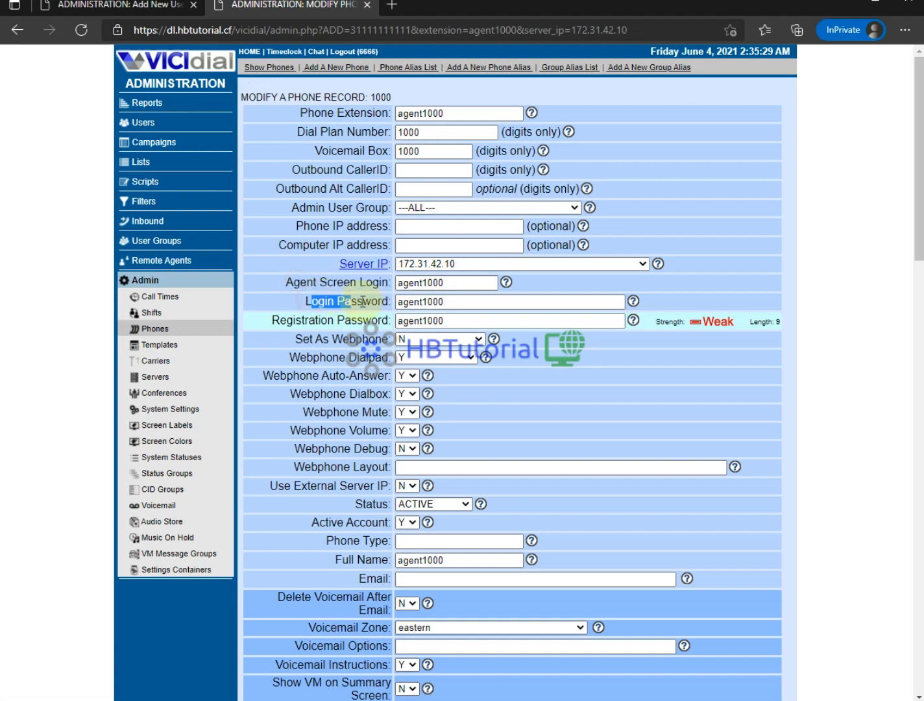
pyautogui.click(149, 6)
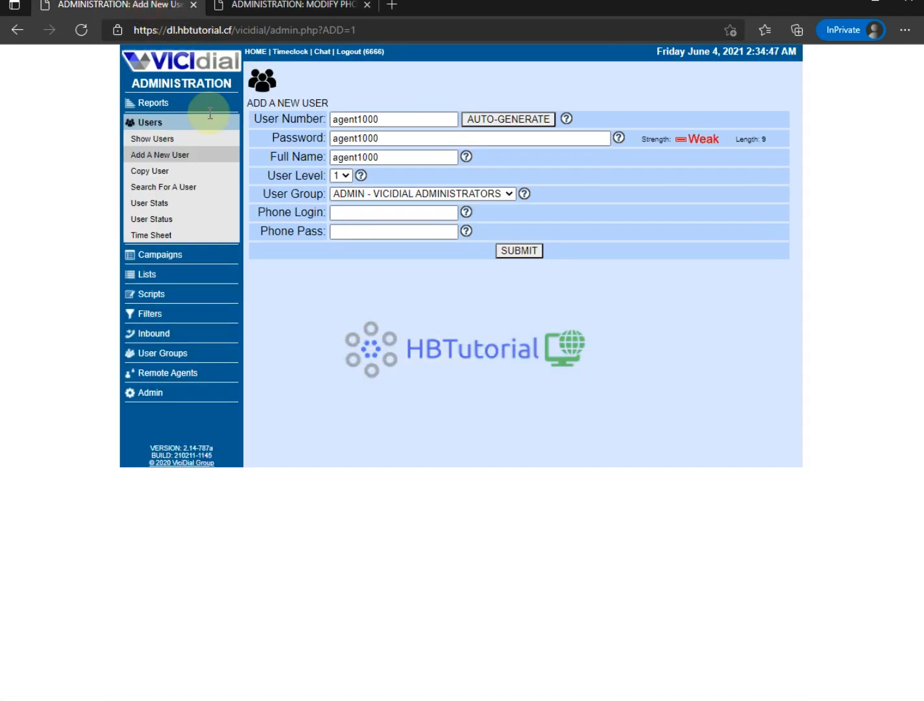
# - Paste the phone login and phone password into the new user form and submit the user
pyautogui.click(370, 217)
pyautogui.write('agent1000')
pyautogui.click(363, 231)
pyautogui.write('agent1000')
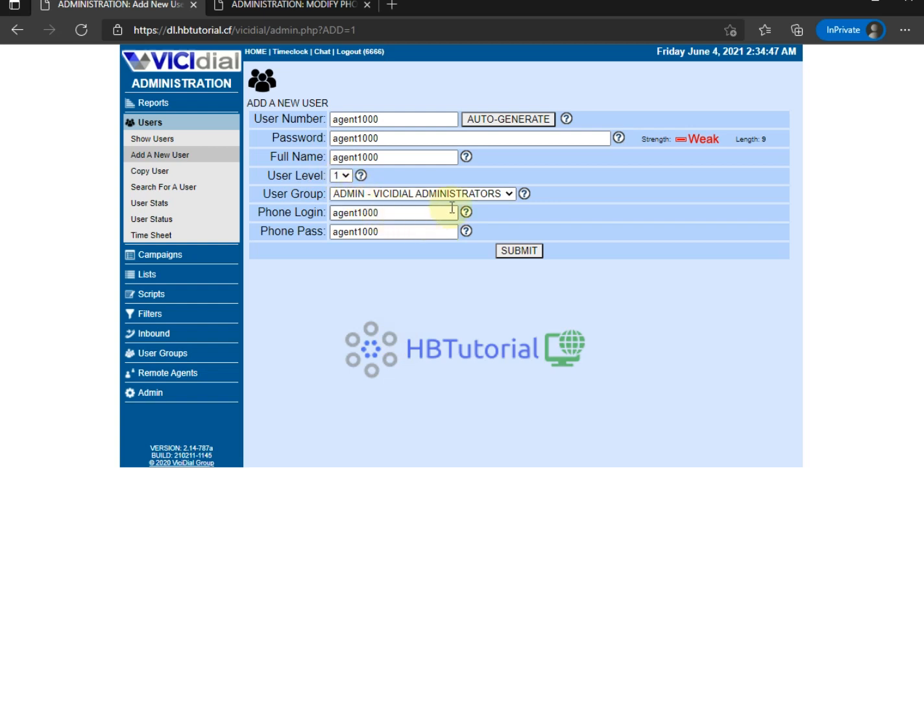
pyautogui.click(512, 252)
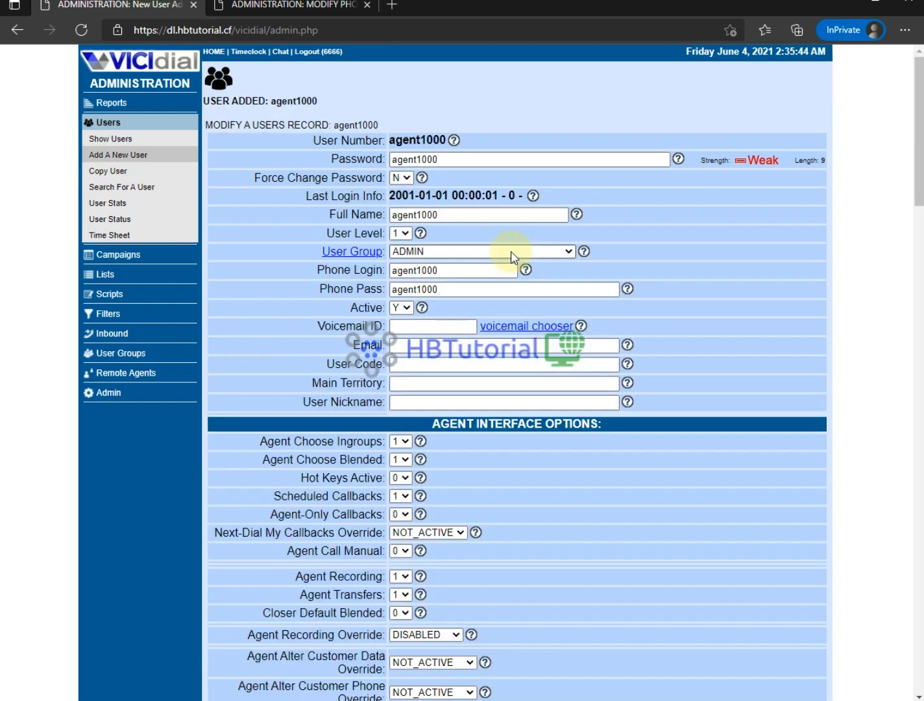
# - Review the saved agent1000 user record, then go to the Campaigns listing
pyautogui.moveTo(395, 140); pyautogui.dragTo(432, 141)
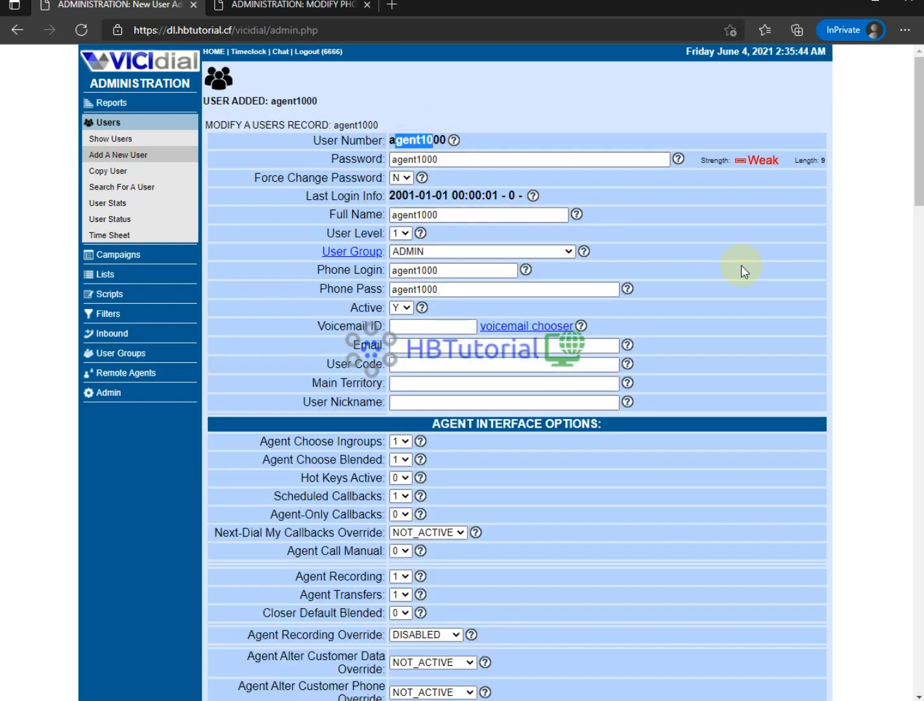
pyautogui.click(721, 285)
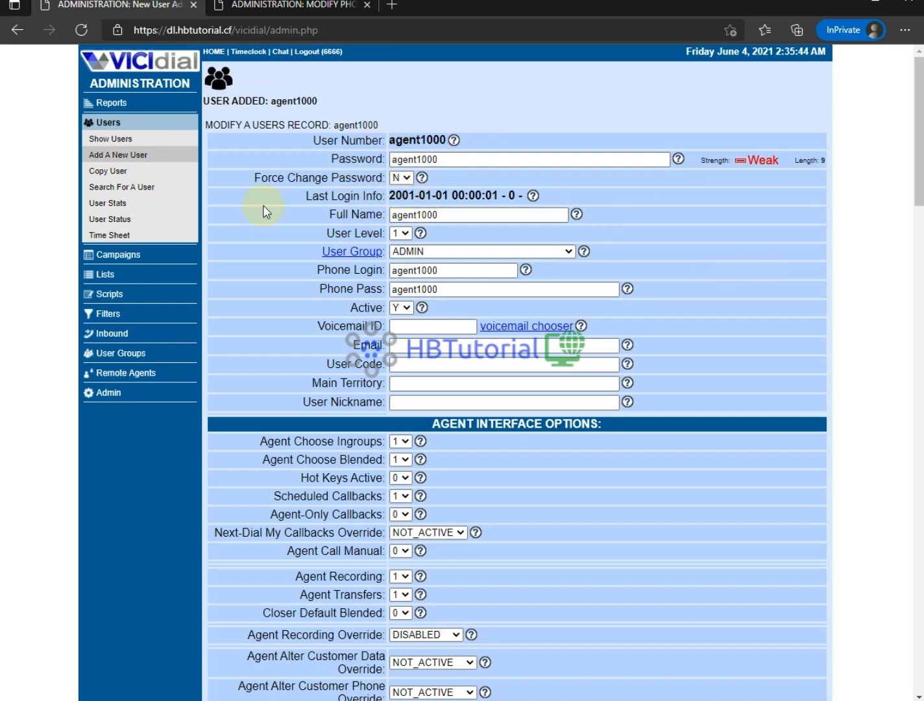
pyautogui.click(103, 256)
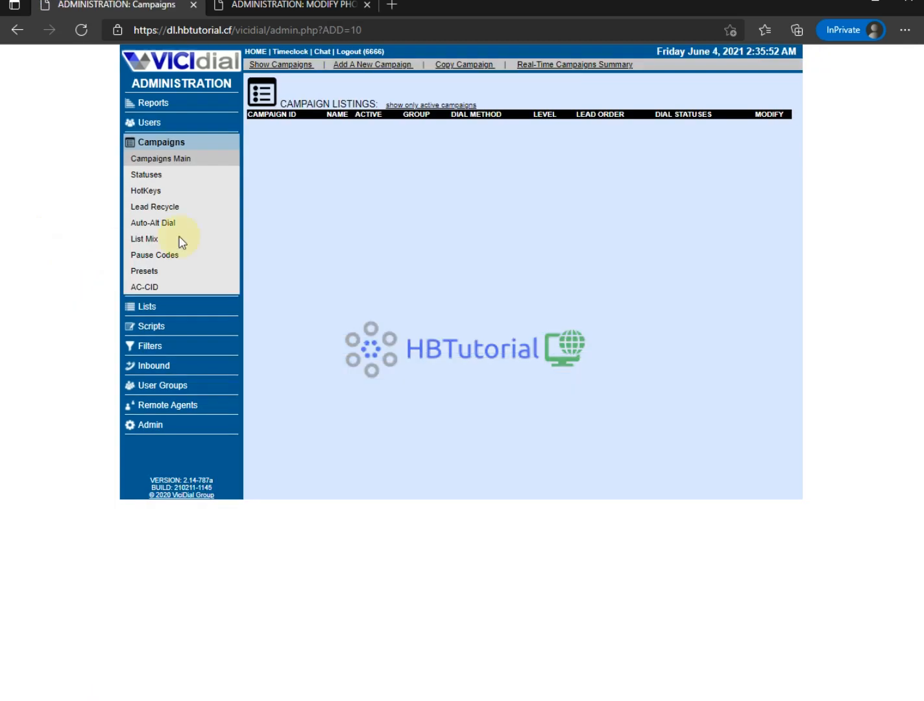
# - Start a new campaign with ID Testcamp and campaign name testcamp
pyautogui.click(361, 65)
pyautogui.click(388, 127)
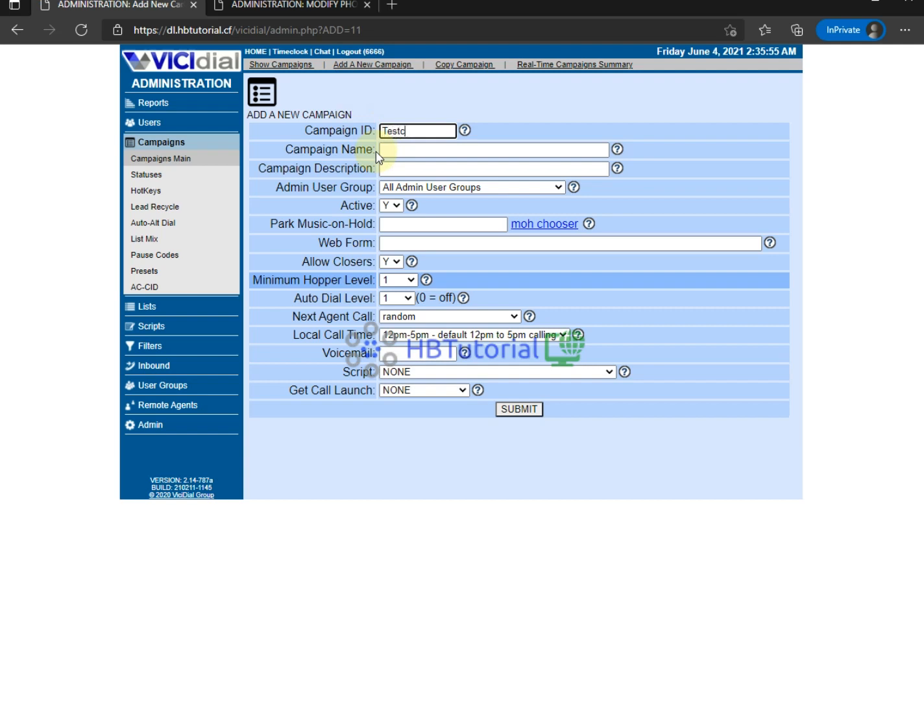
pyautogui.click(377, 153)
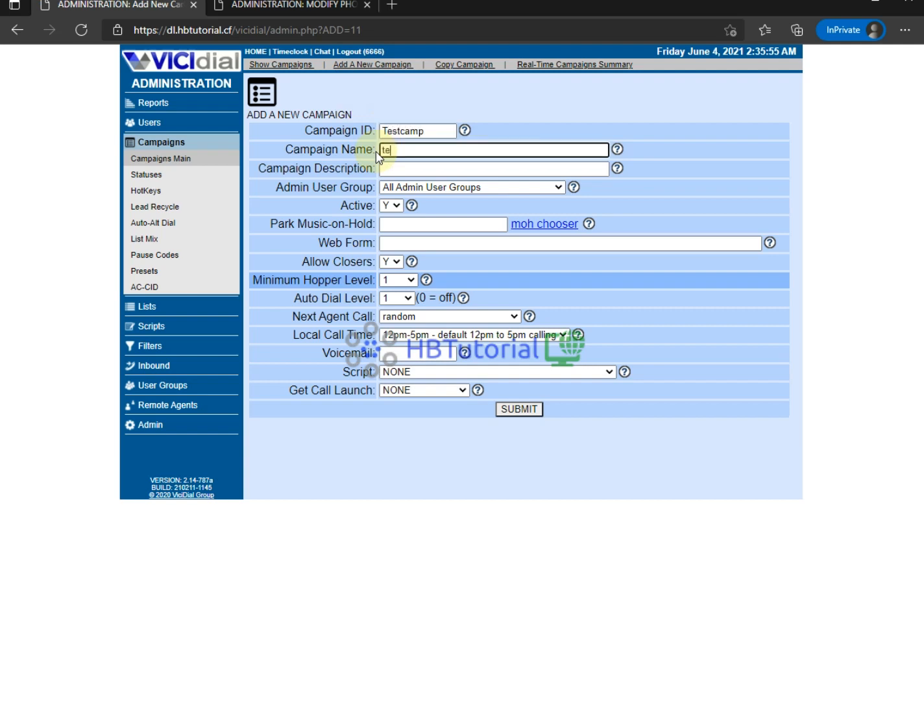
pyautogui.write('testcamp')
pyautogui.press('Tab')
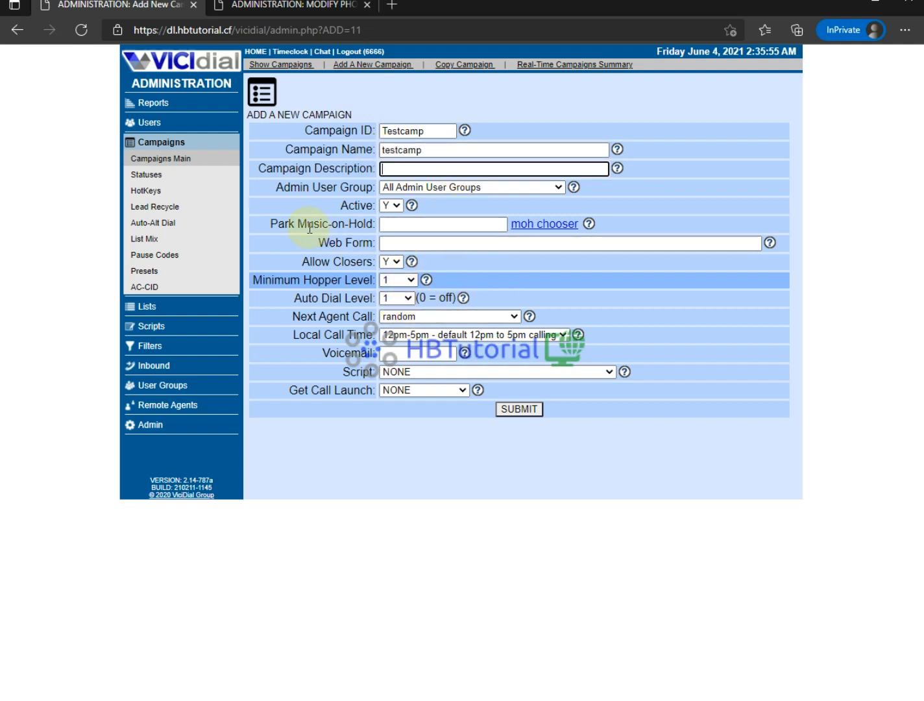
# - Set the campaign's Minimum Hopper Level to 5000
pyautogui.moveTo(309, 262); pyautogui.dragTo(405, 263)
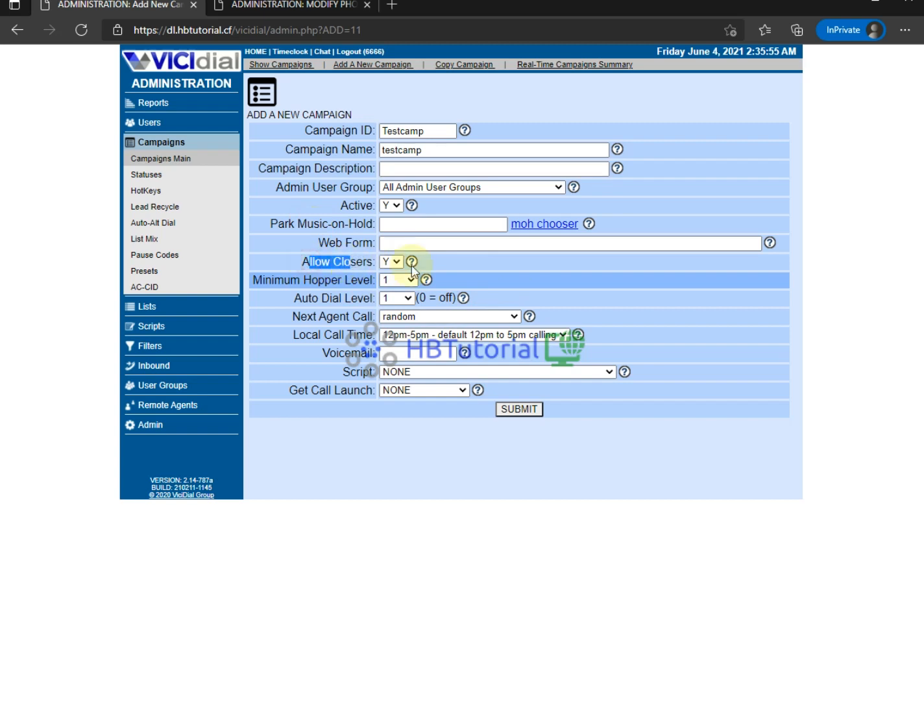
pyautogui.moveTo(250, 280); pyautogui.dragTo(347, 279)
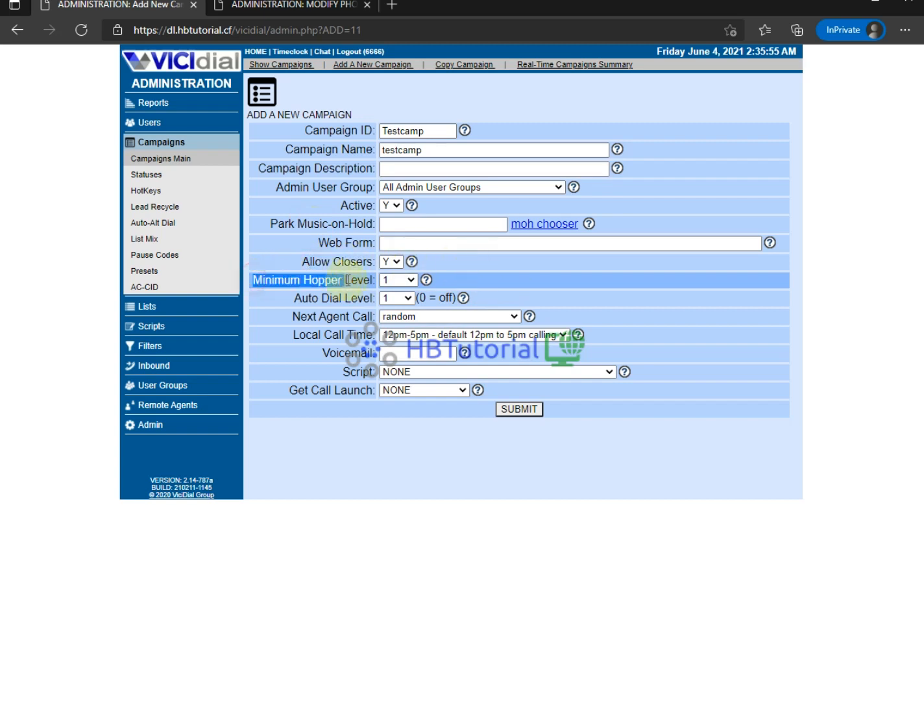
pyautogui.click(410, 282)
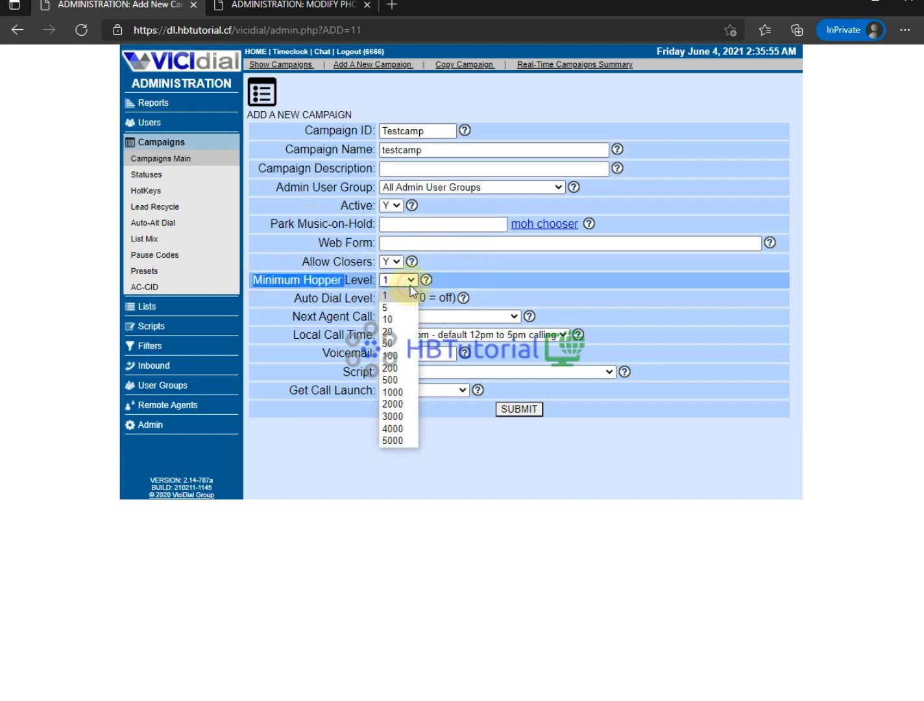
pyautogui.click(291, 305)
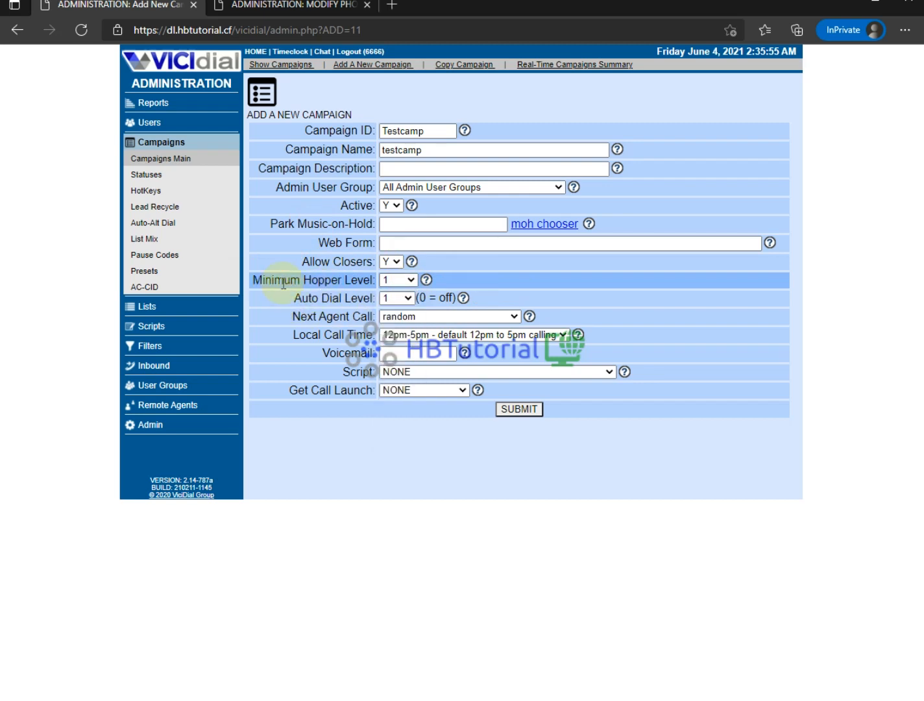
pyautogui.click(403, 279)
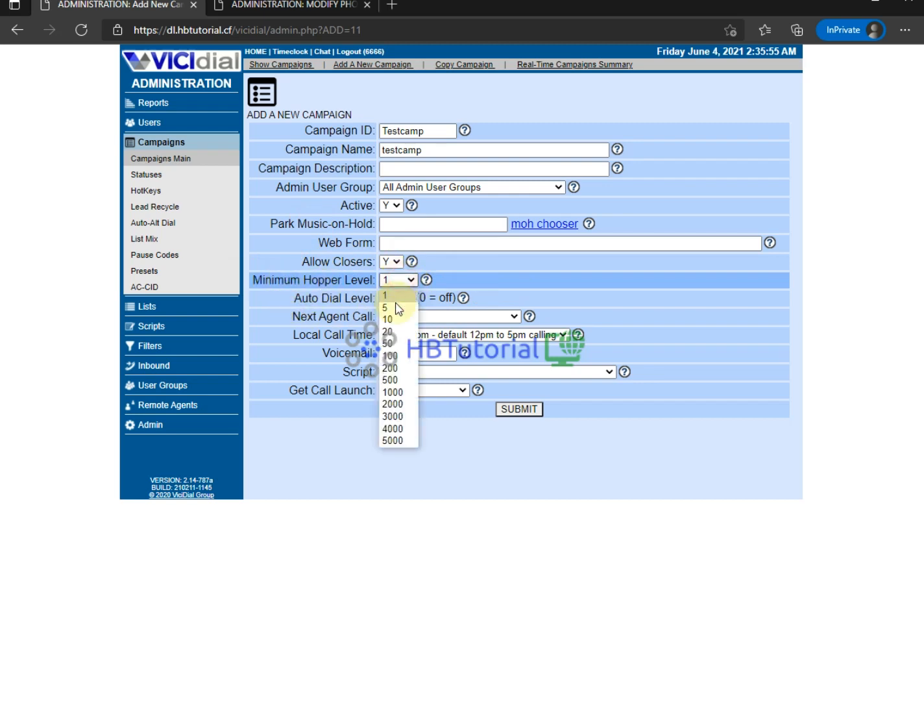
pyautogui.click(400, 441)
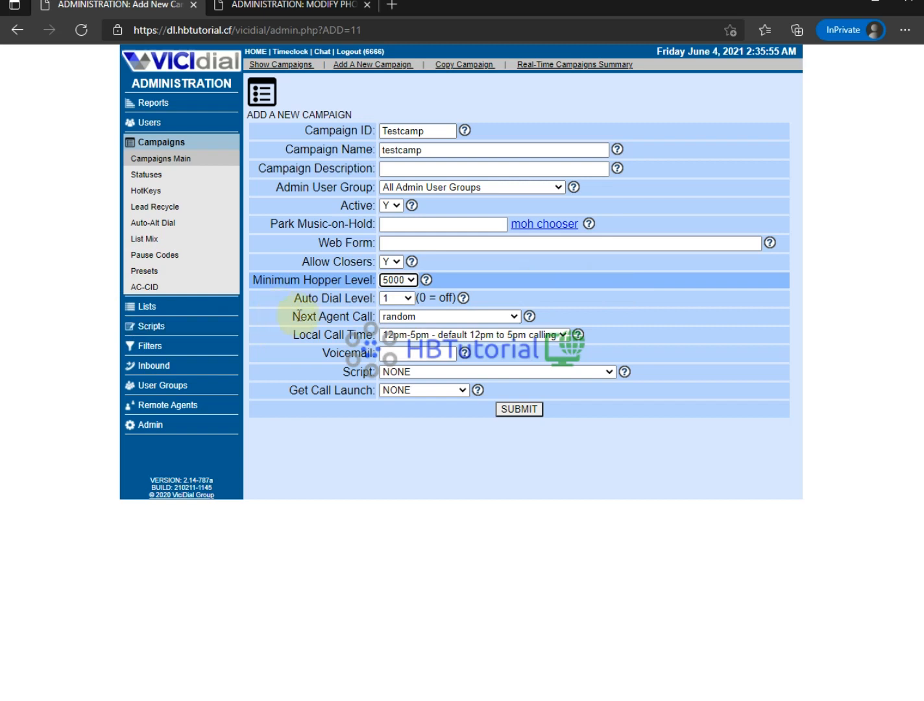
# - Keep Auto Dial Level at 1 and set Next Agent Call to longest_wait_time
pyautogui.moveTo(295, 297); pyautogui.dragTo(358, 298)
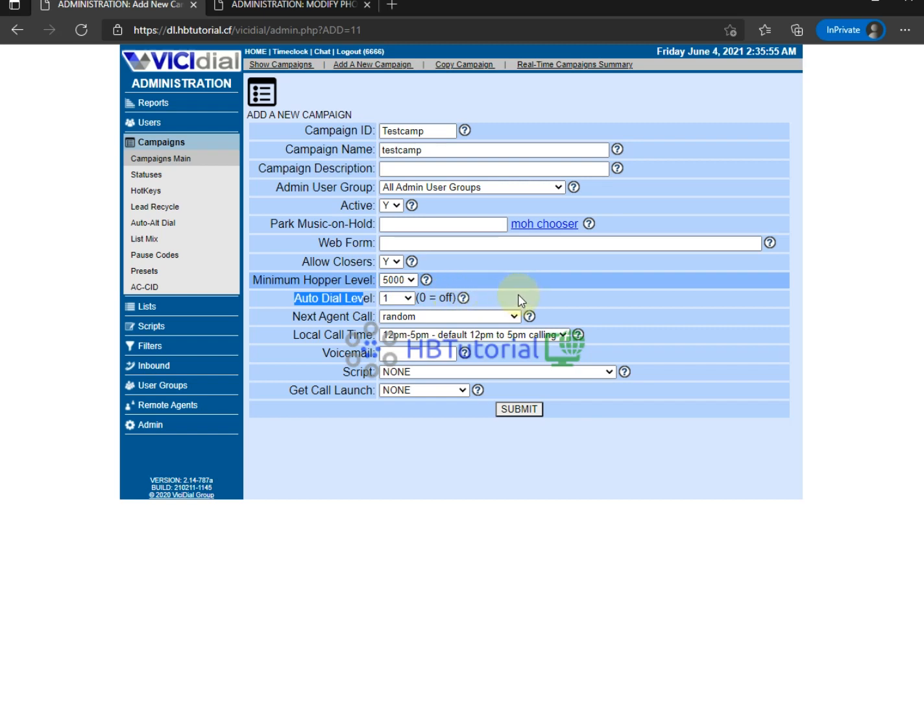
pyautogui.click(408, 299)
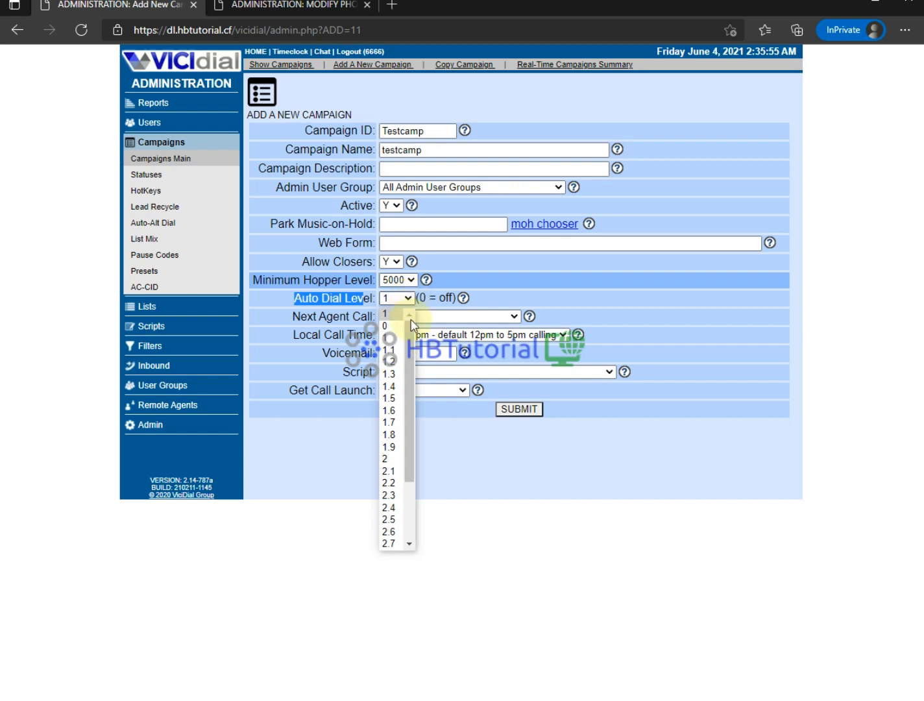
pyautogui.scroll(-3, 409, 421)
pyautogui.click(489, 454)
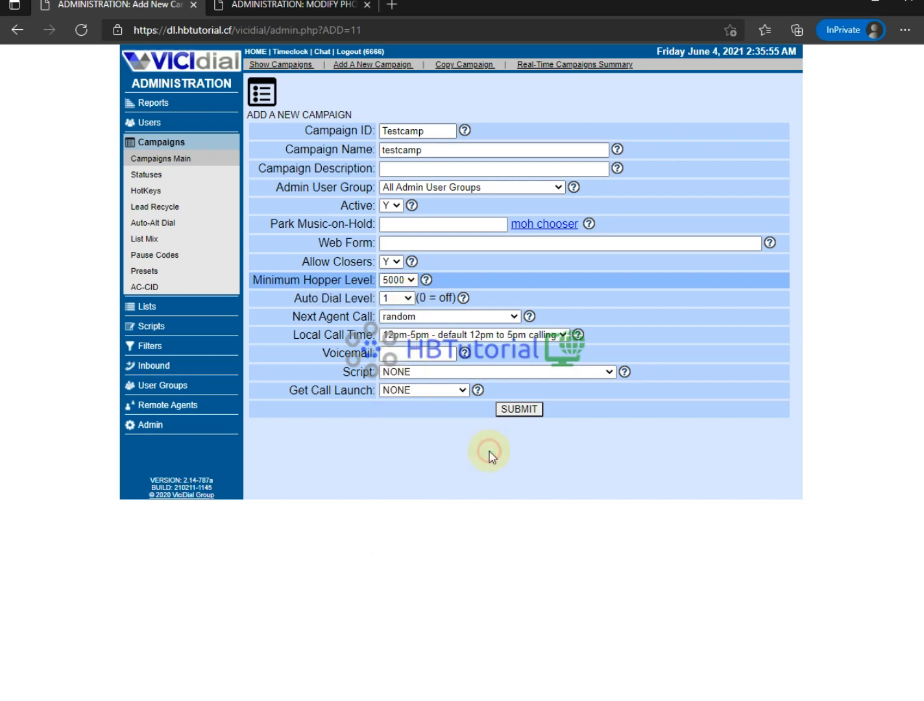
pyautogui.moveTo(312, 317); pyautogui.dragTo(389, 318)
pyautogui.click(410, 318)
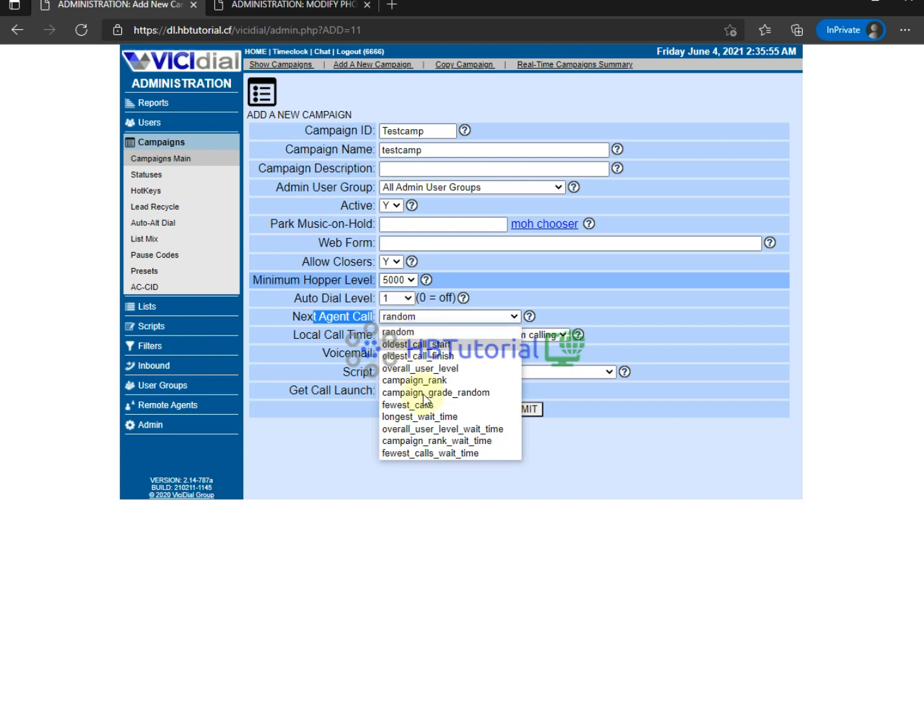
pyautogui.click(423, 419)
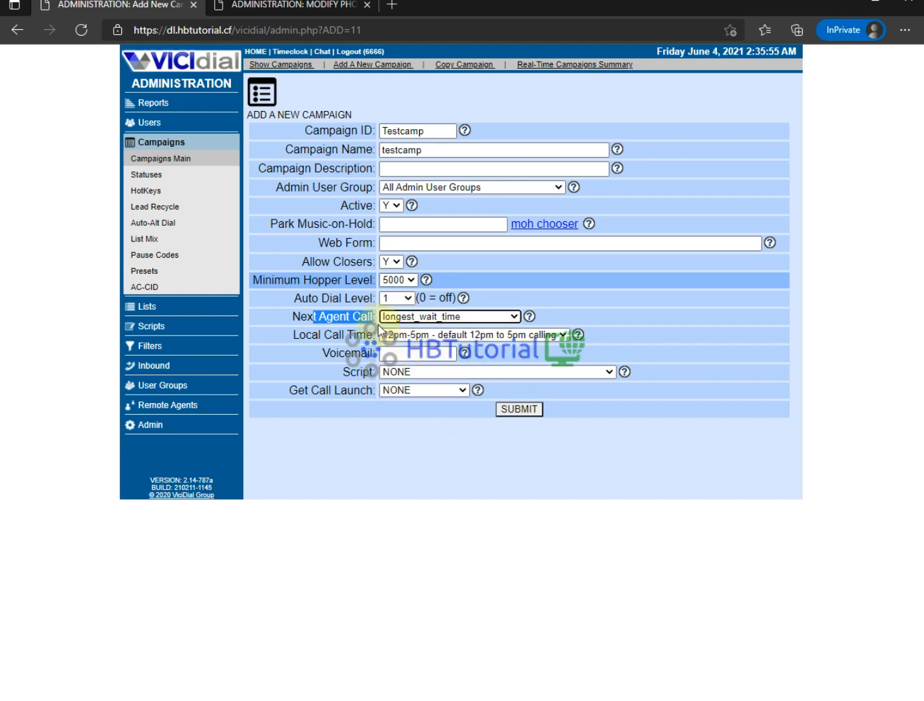
pyautogui.click(420, 317)
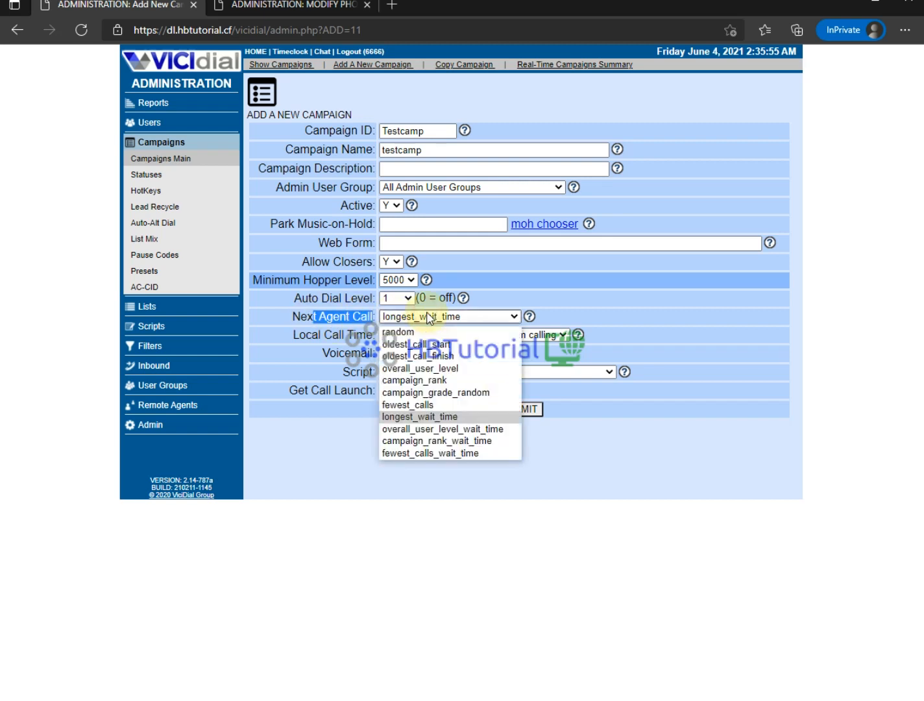
pyautogui.click(459, 532)
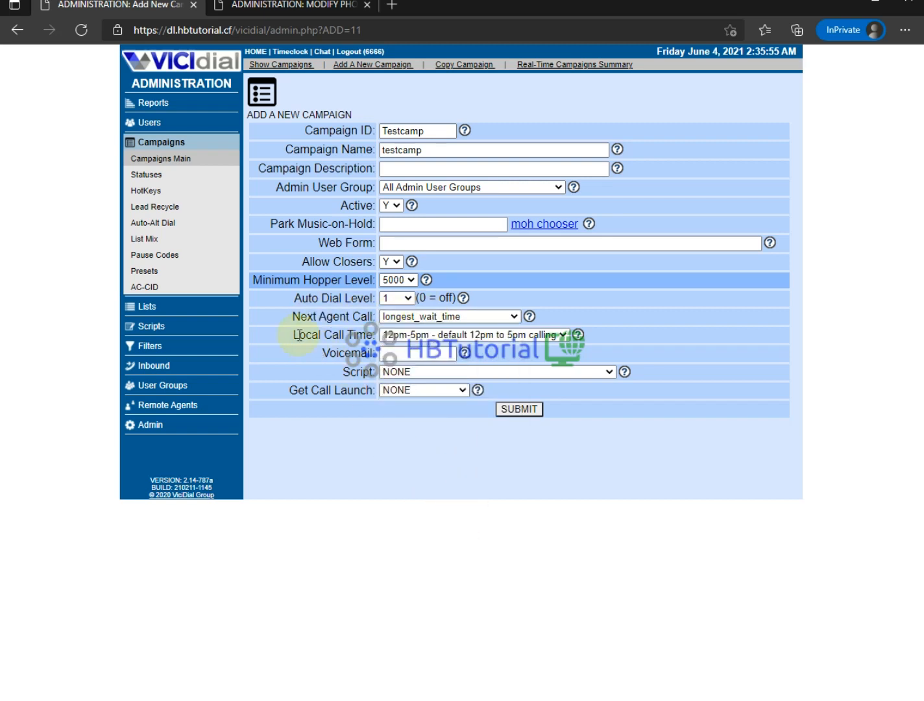
# - Set Local Call Time to 24hours and submit the new campaign
pyautogui.moveTo(300, 335); pyautogui.dragTo(406, 346)
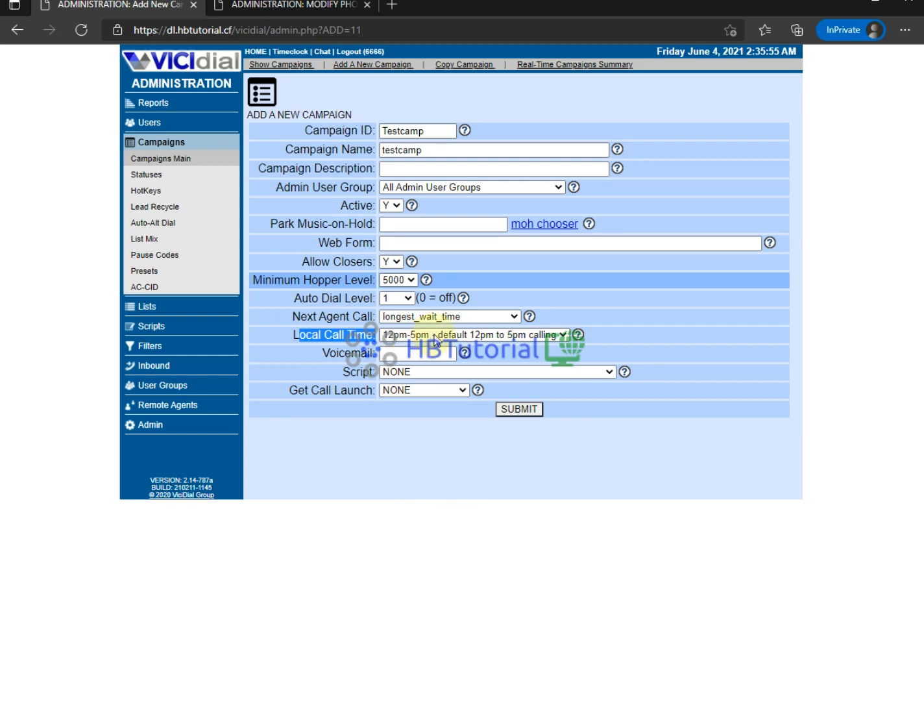
pyautogui.click(435, 335)
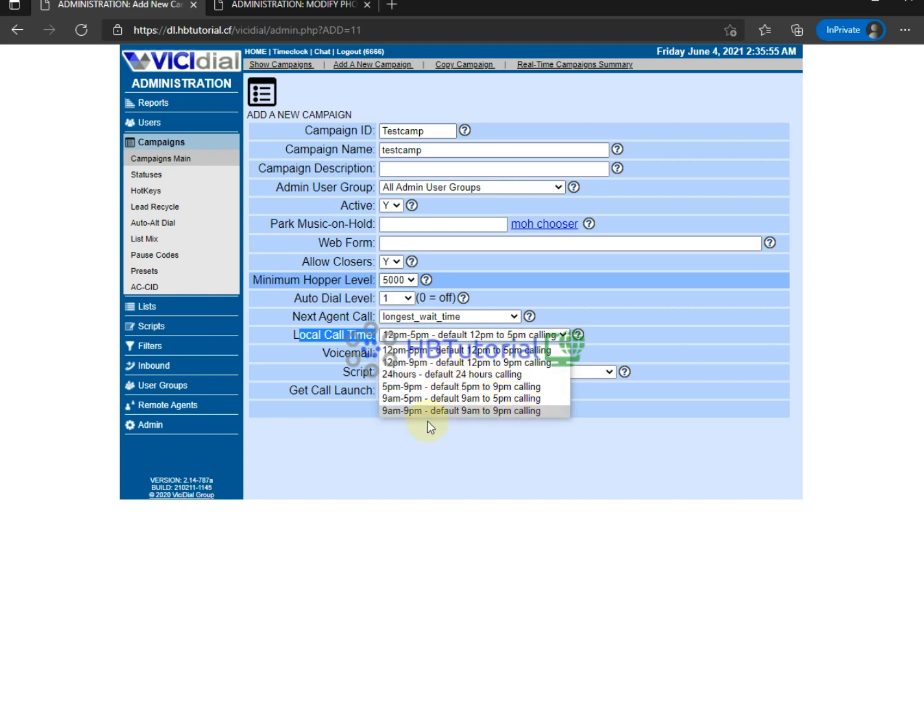
pyautogui.click(410, 375)
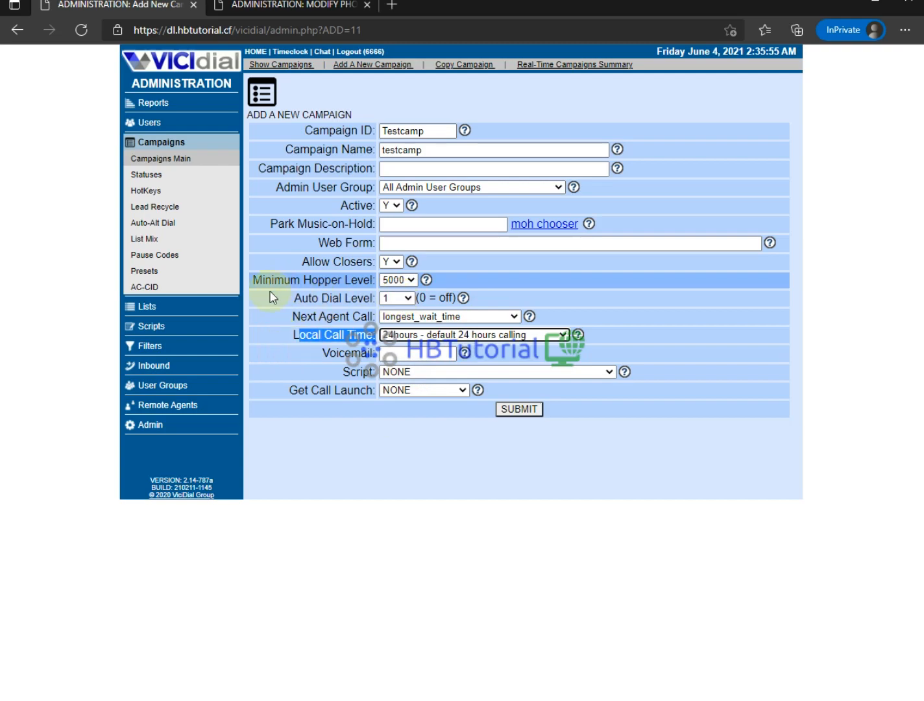
pyautogui.click(506, 409)
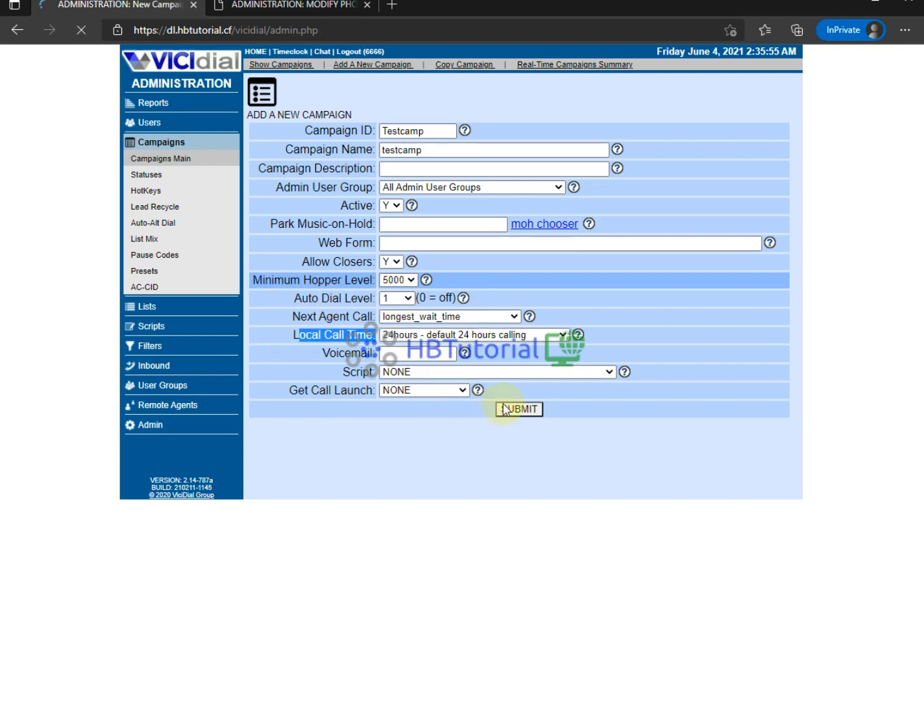
# - Scroll through Testcamp's detail settings page and back to the top
pyautogui.scroll(-12, 507, 407)
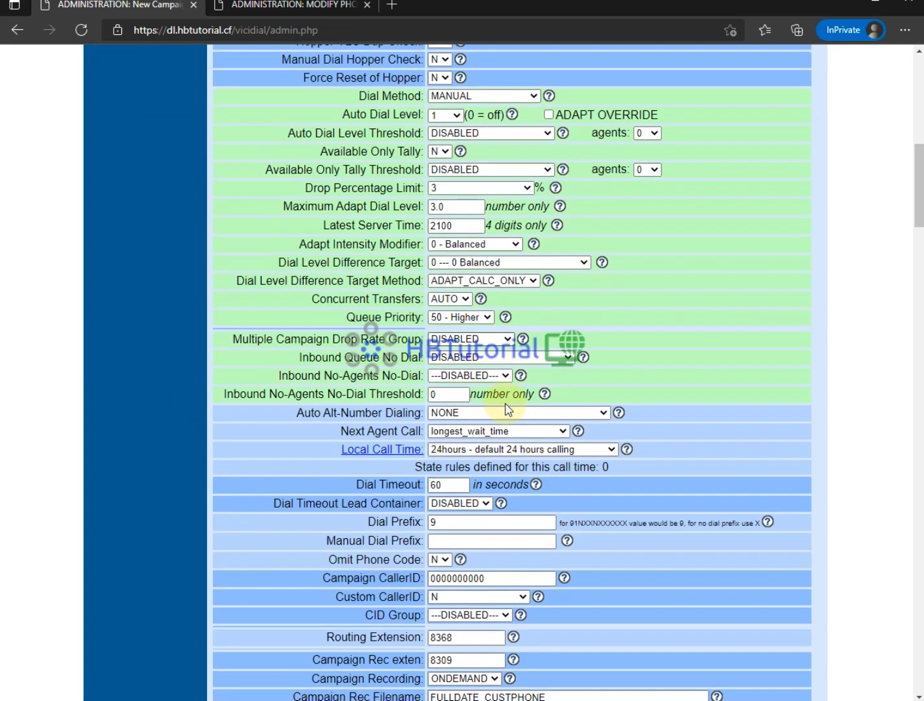
pyautogui.scroll(12, 623, 351)
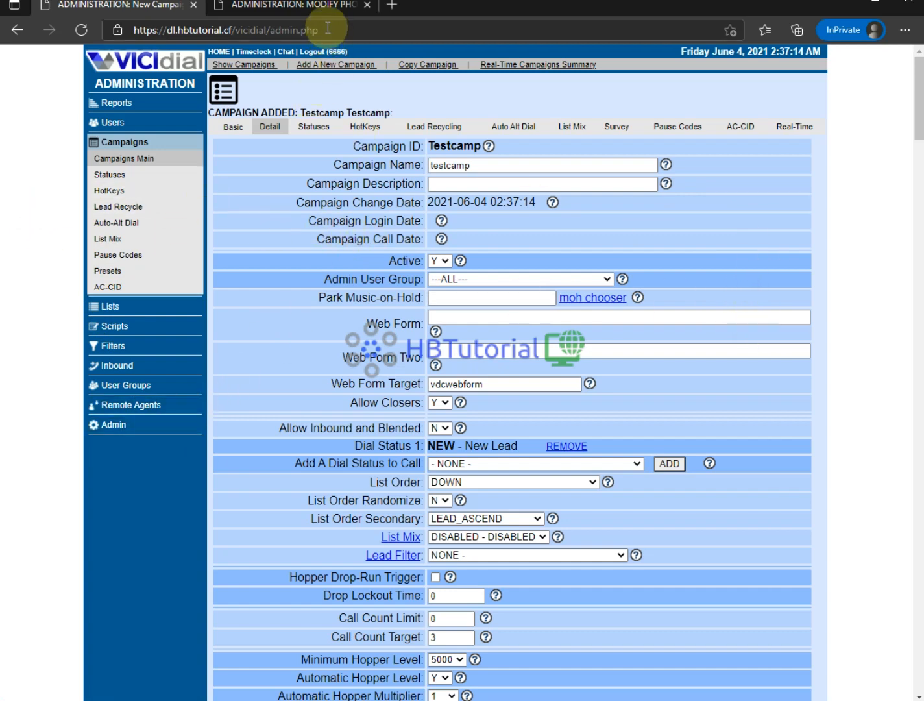
# - Open dl.hbtutorial.cf in a new private tab and go to the agent phone login page
pyautogui.click(390, 8)
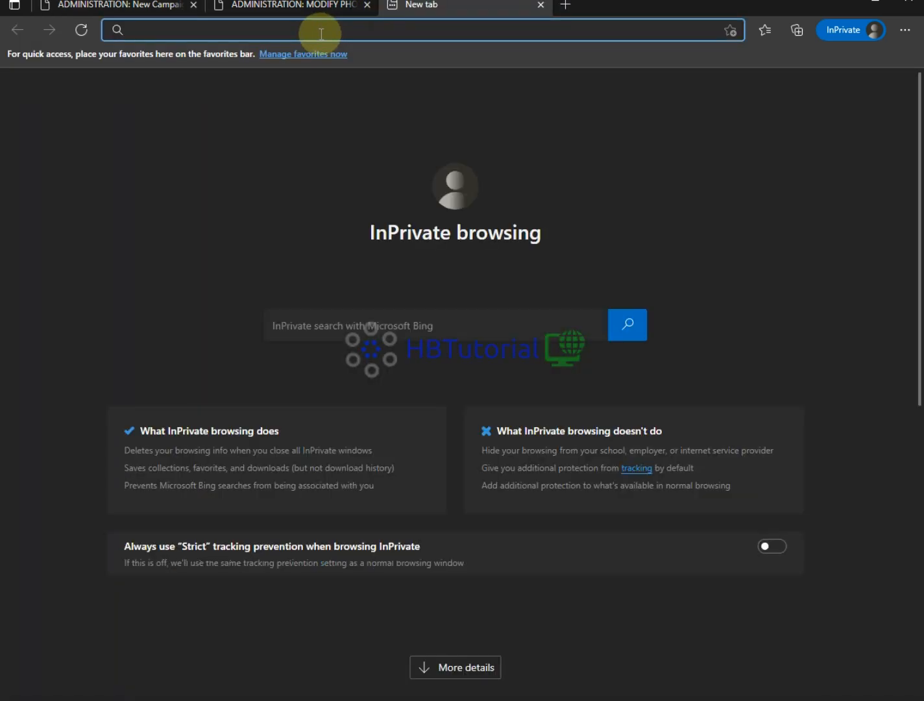
pyautogui.write('dl.')
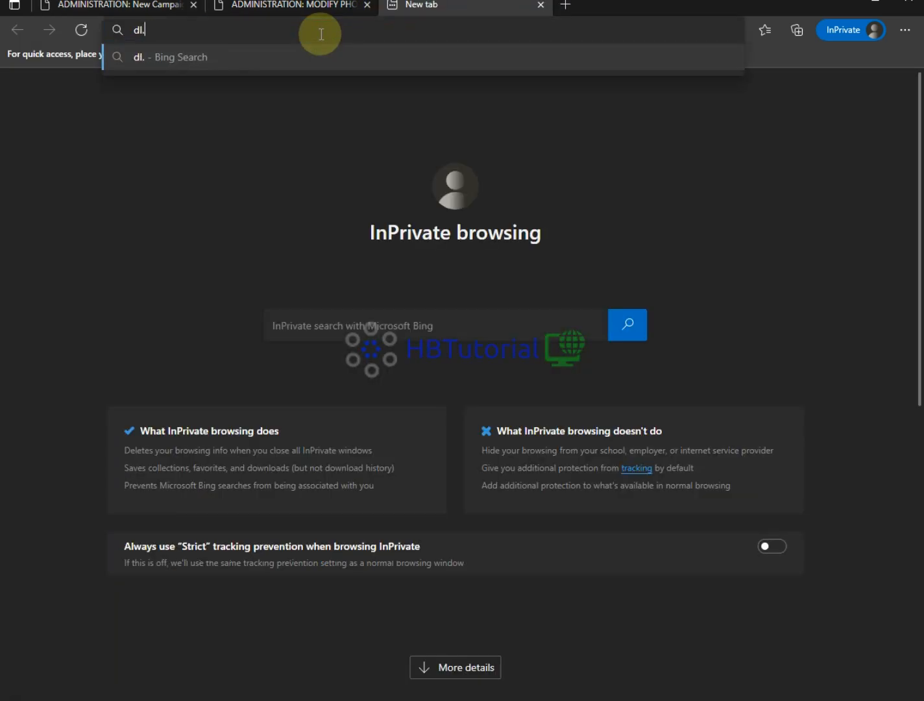
pyautogui.write('hbtutoria')
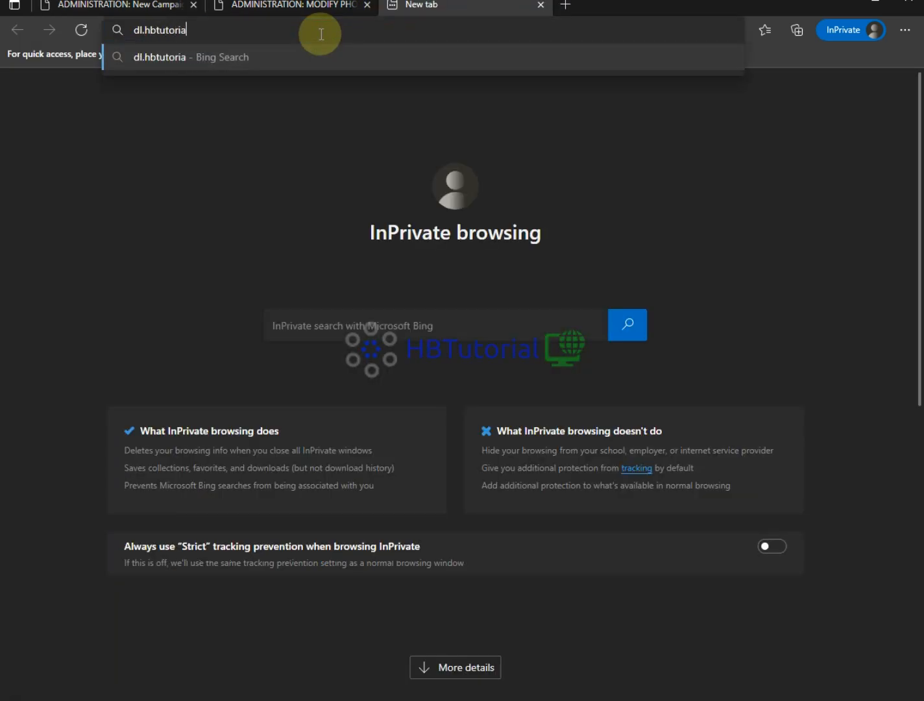
pyautogui.write('l.cf')
pyautogui.press('Return')
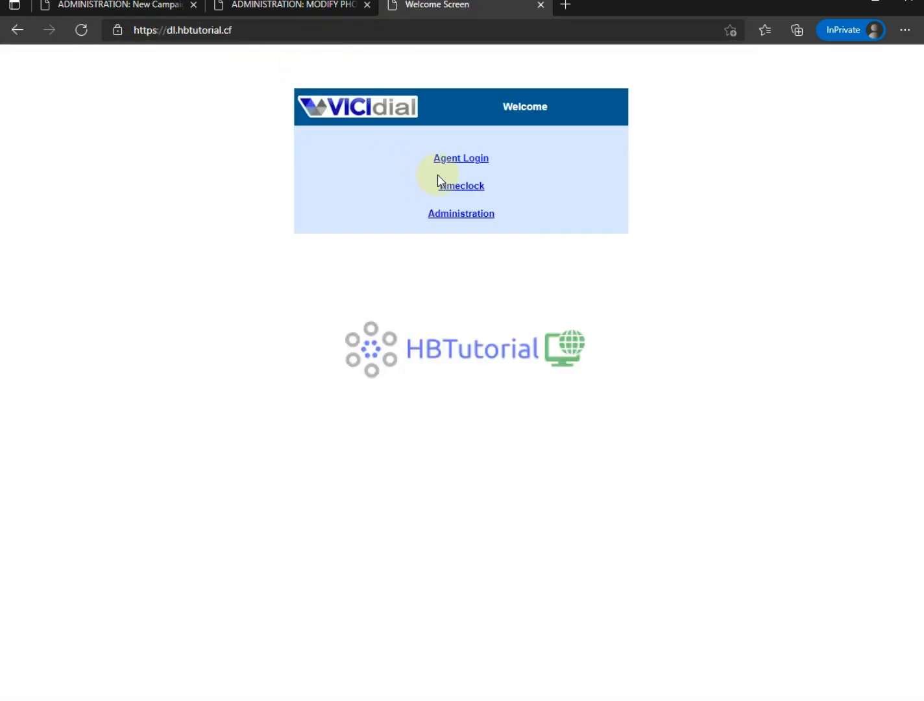
pyautogui.click(462, 161)
pyautogui.click(463, 158)
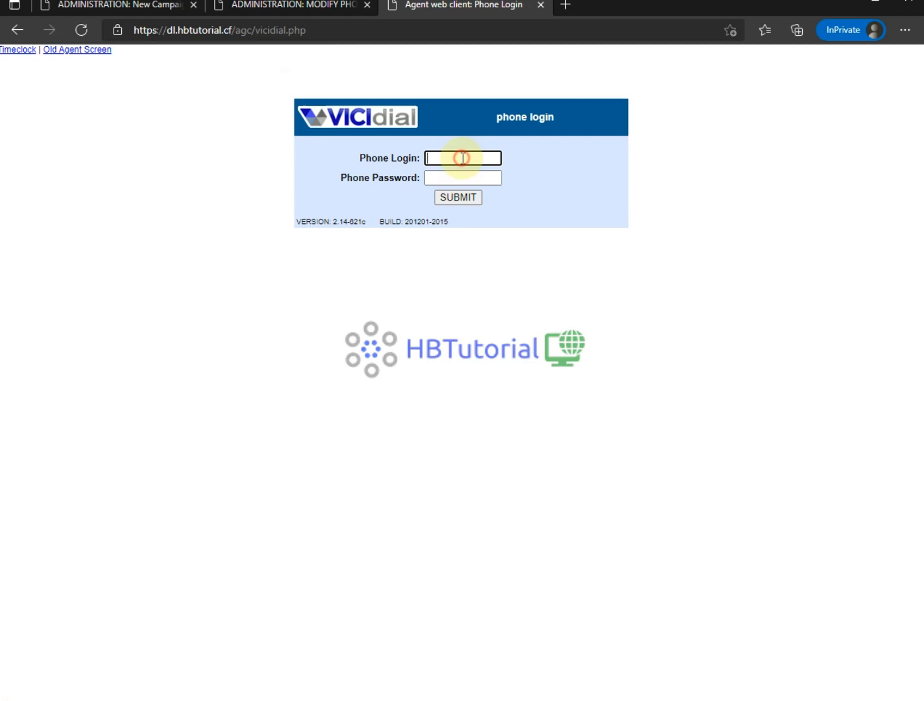
# - Copy the phone extension from the admin page, enter phone login and password, and submit
pyautogui.click(279, 8)
pyautogui.click(435, 113)
pyautogui.doubleClick(448, 113)
pyautogui.hotkey('ctrl', 'c')
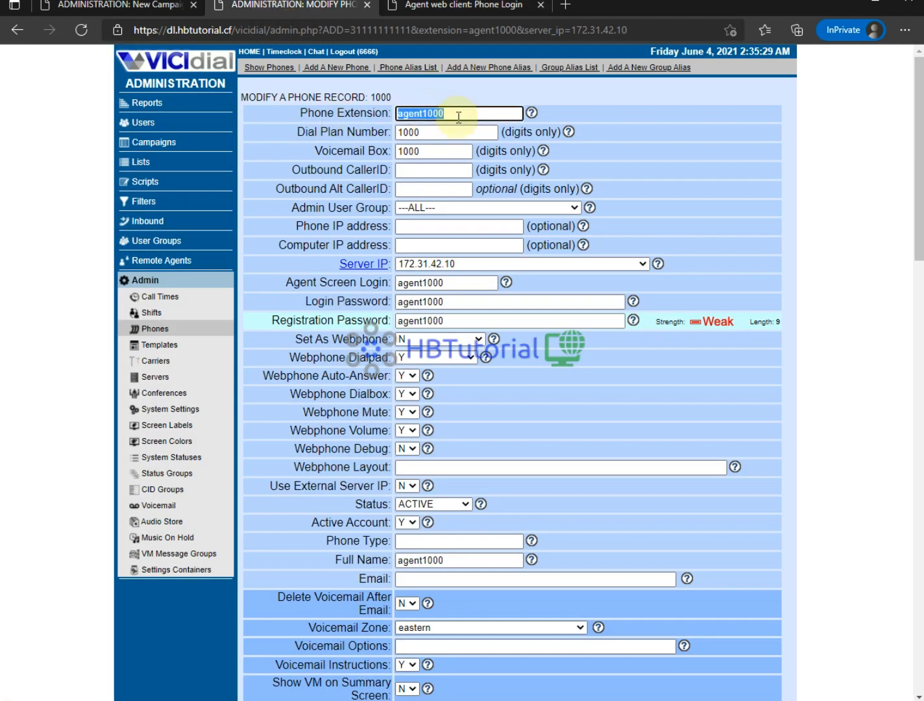
pyautogui.click(419, 6)
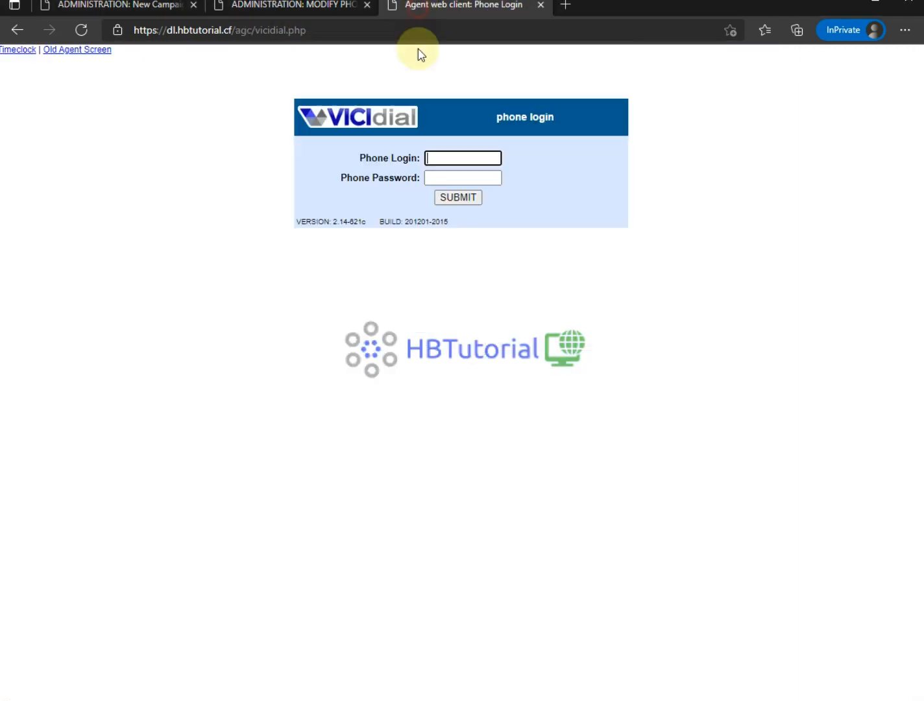
pyautogui.hotkey('ctrl', 'v')
pyautogui.click(448, 178)
pyautogui.hotkey('ctrl', 'v')
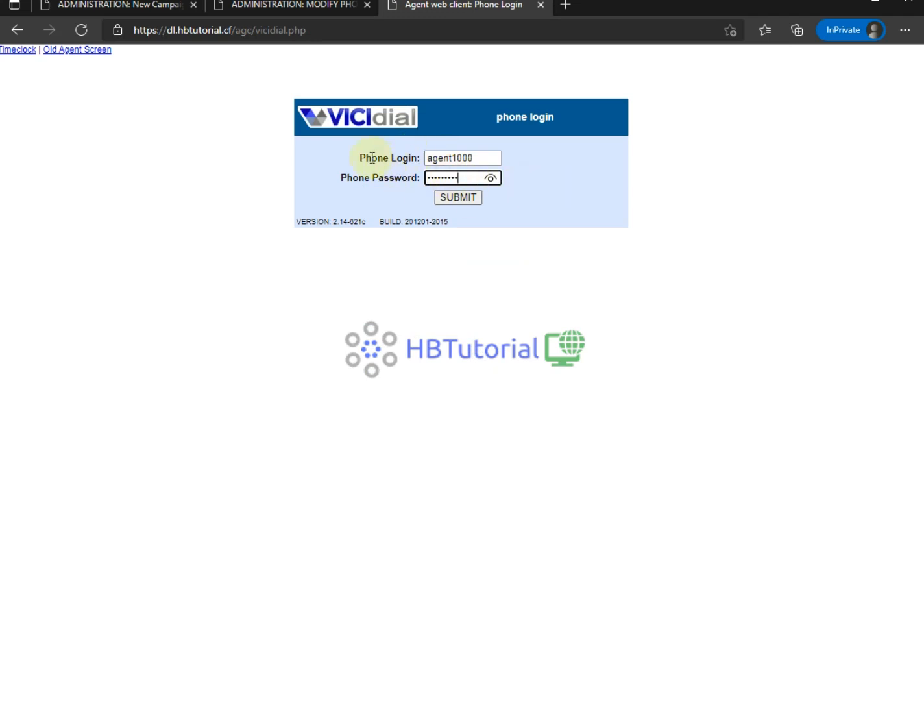
pyautogui.click(448, 198)
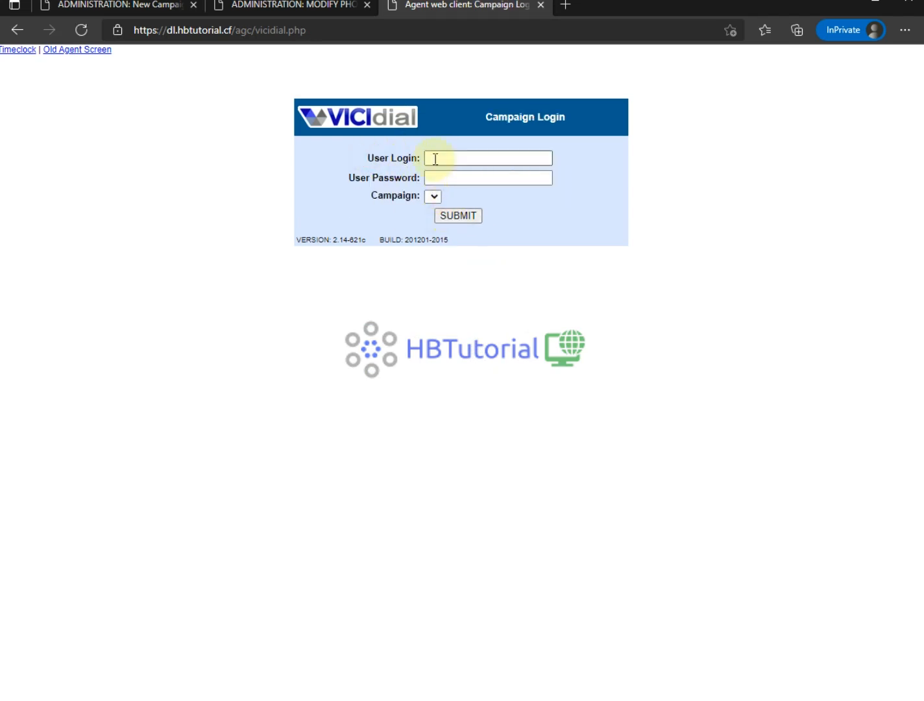
# - Log in the agent user to campaign Testcamp - testcamp, which reports no leads in the hopper
pyautogui.click(436, 159)
pyautogui.hotkey('ctrl', 'v')
pyautogui.click(456, 178)
pyautogui.hotkey('ctrl', 'v')
pyautogui.click(434, 196)
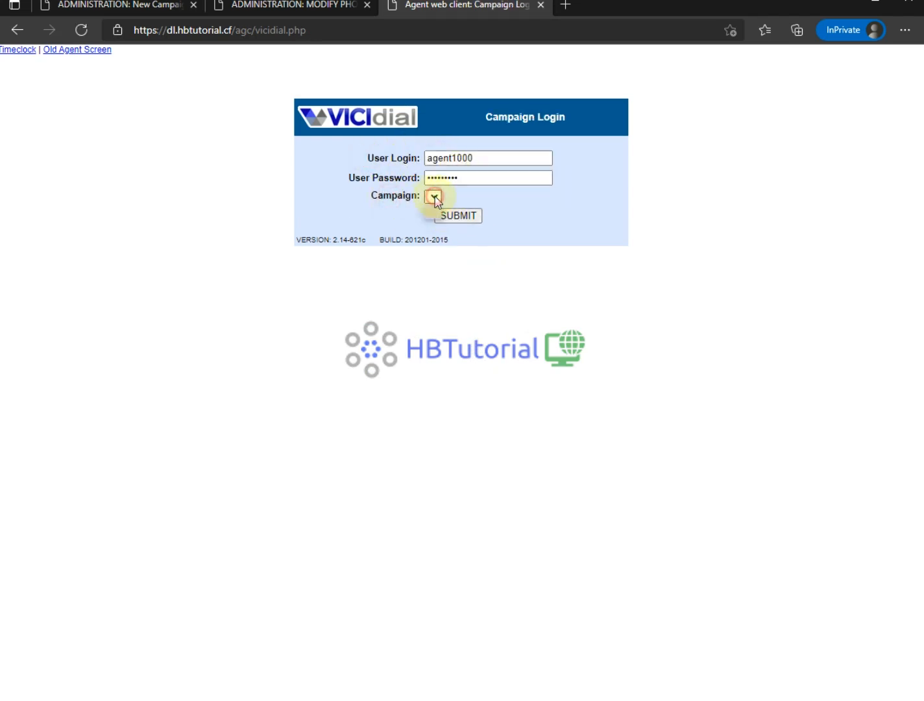
pyautogui.click(435, 197)
pyautogui.click(458, 225)
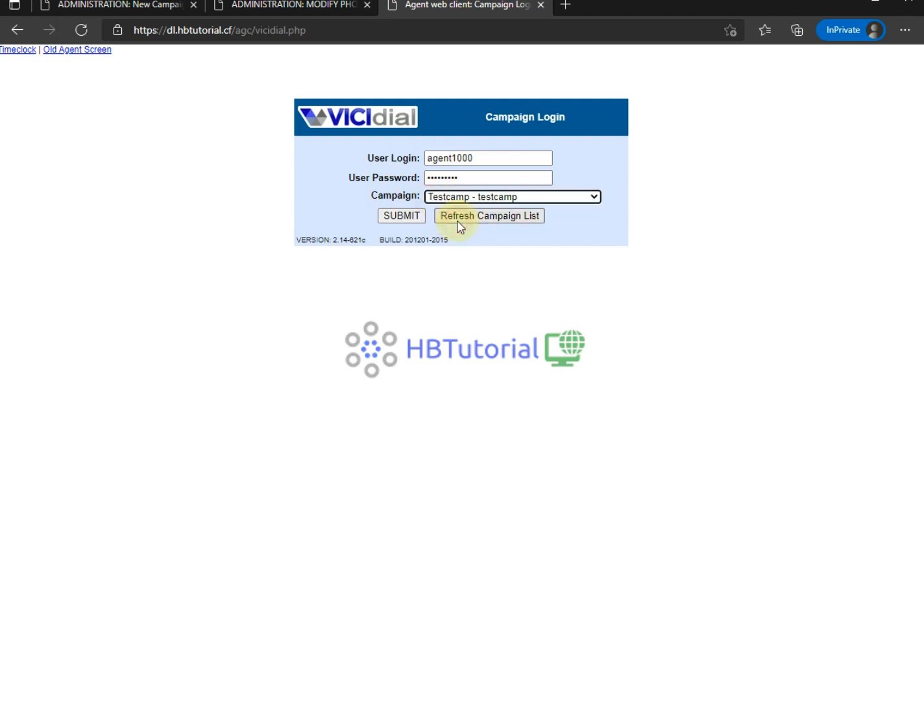
pyautogui.click(399, 216)
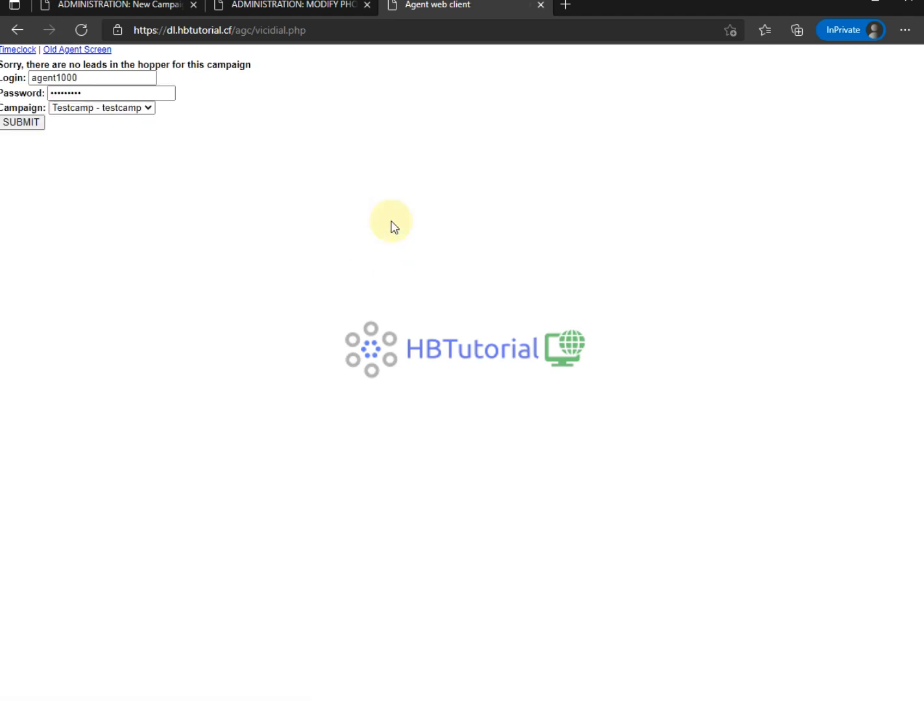
pyautogui.moveTo(161, 260); pyautogui.dragTo(35, 48)
pyautogui.click(145, 167)
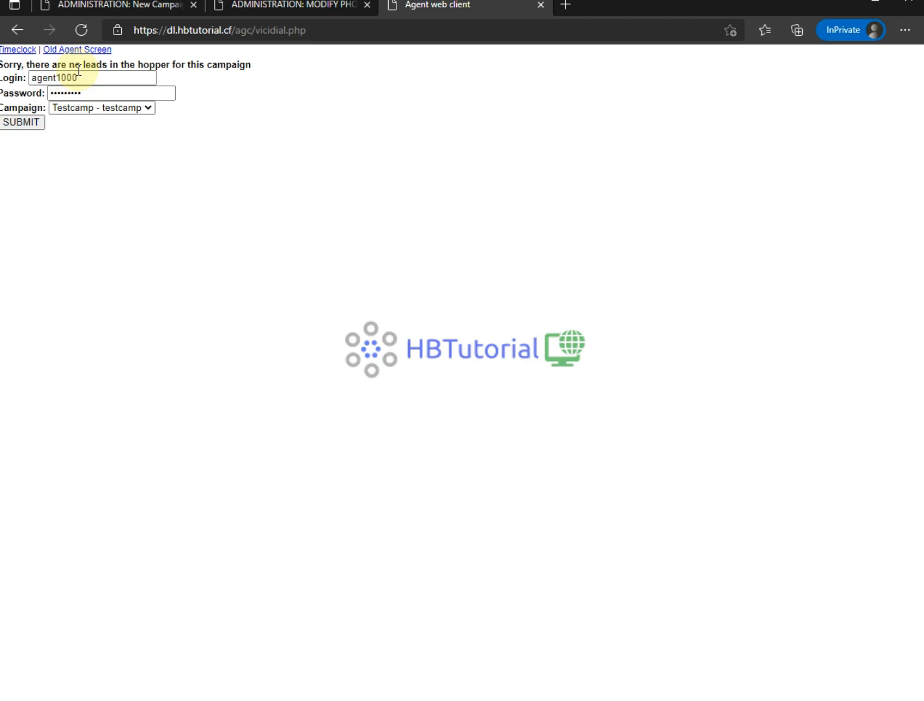
pyautogui.click(275, 7)
# - From the campaign admin page, go to Lists and open the Add A New List form
pyautogui.click(133, 8)
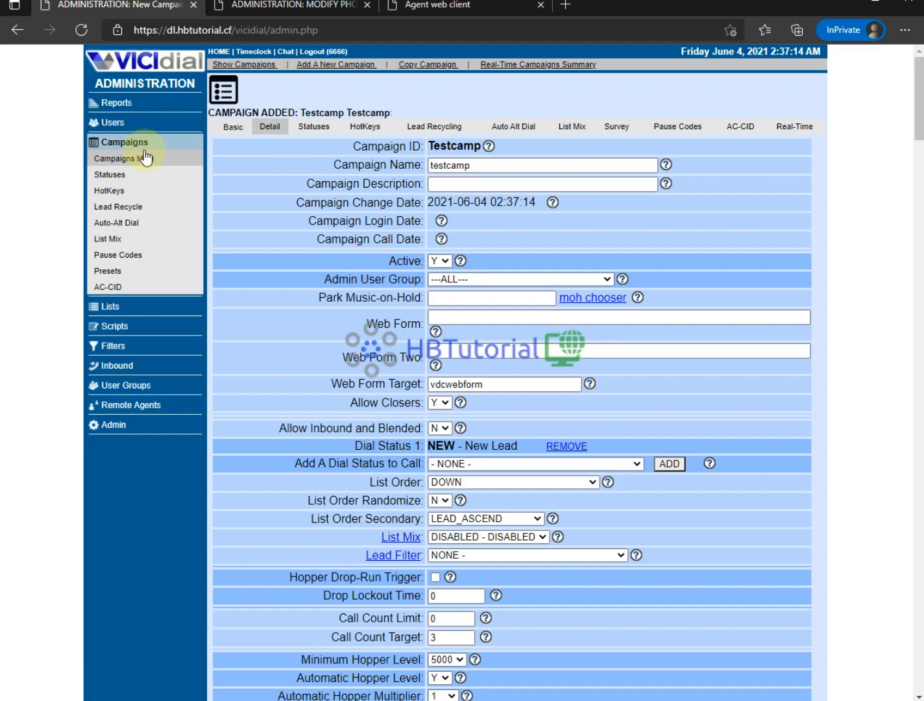
pyautogui.scroll(-15, 686, 318)
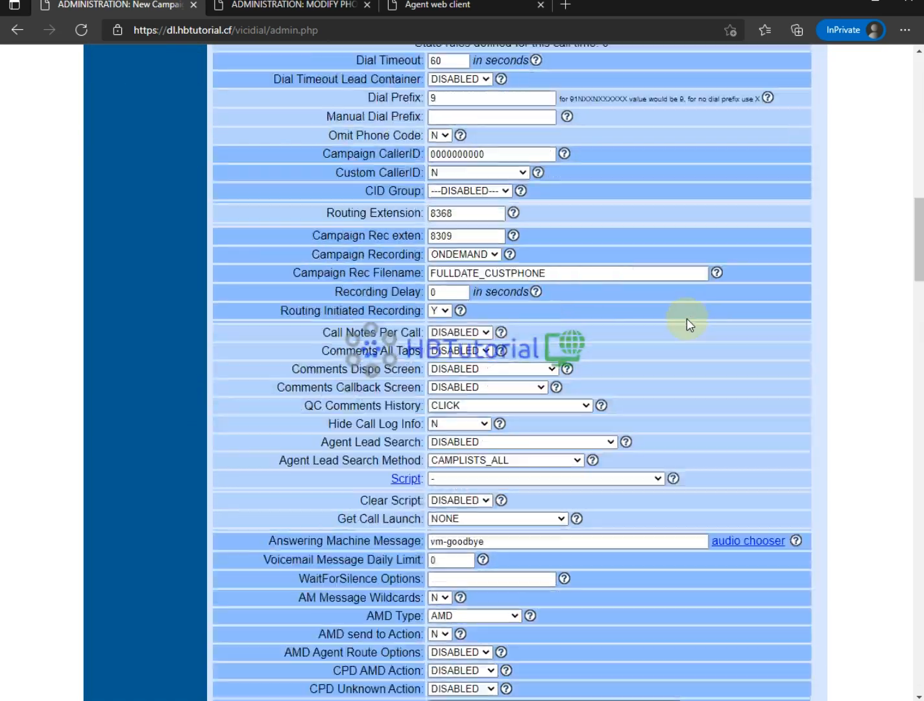
pyautogui.scroll(15, 686, 318)
pyautogui.click(108, 306)
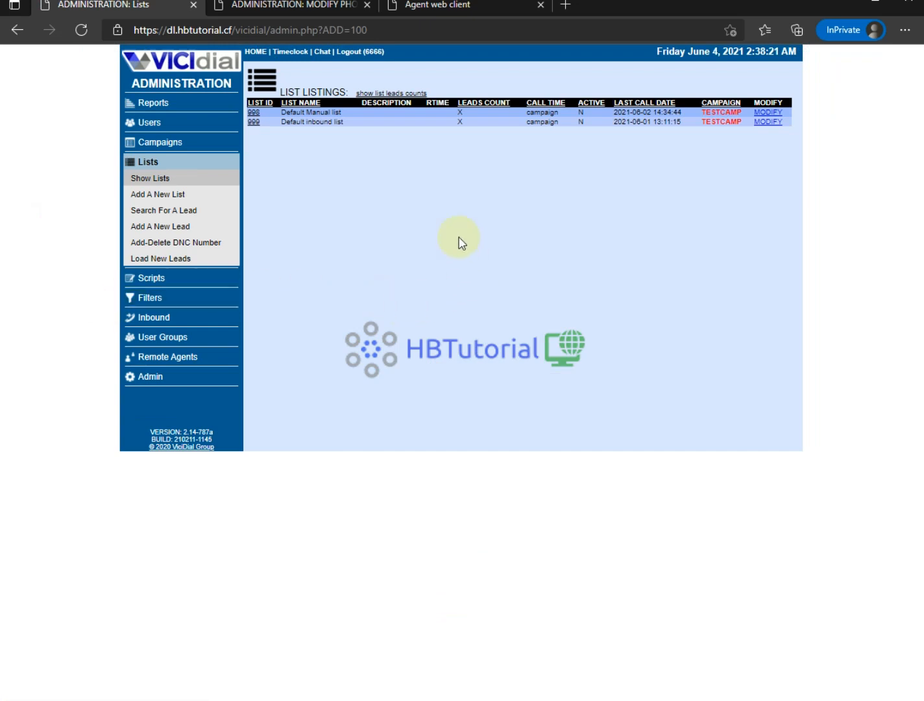
pyautogui.click(173, 202)
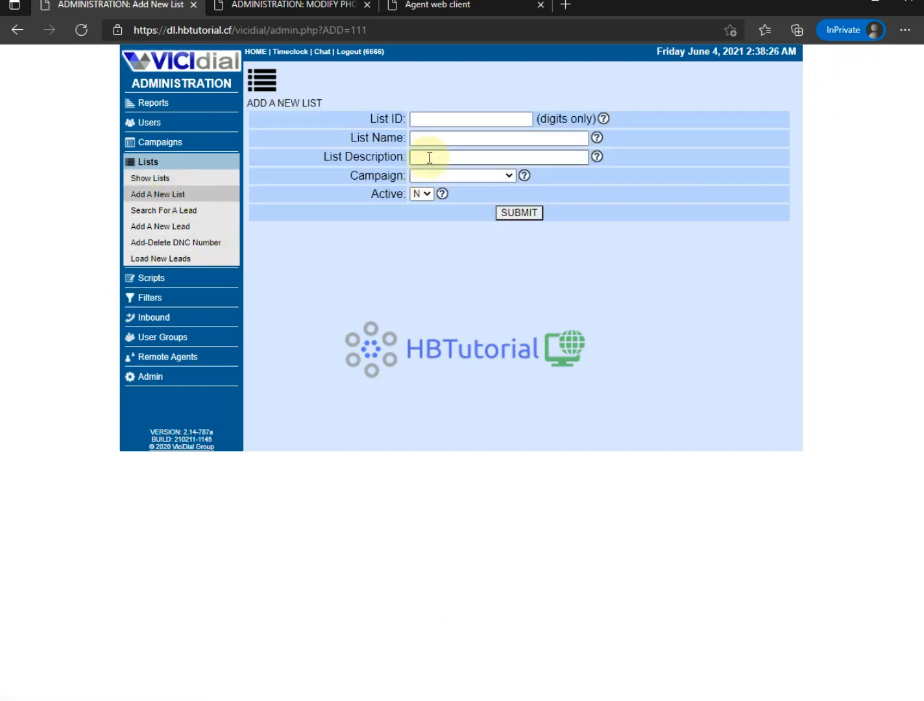
# - Add list 1000 named tets100, assigned to campaign Testcamp with Active Y
pyautogui.click(441, 118)
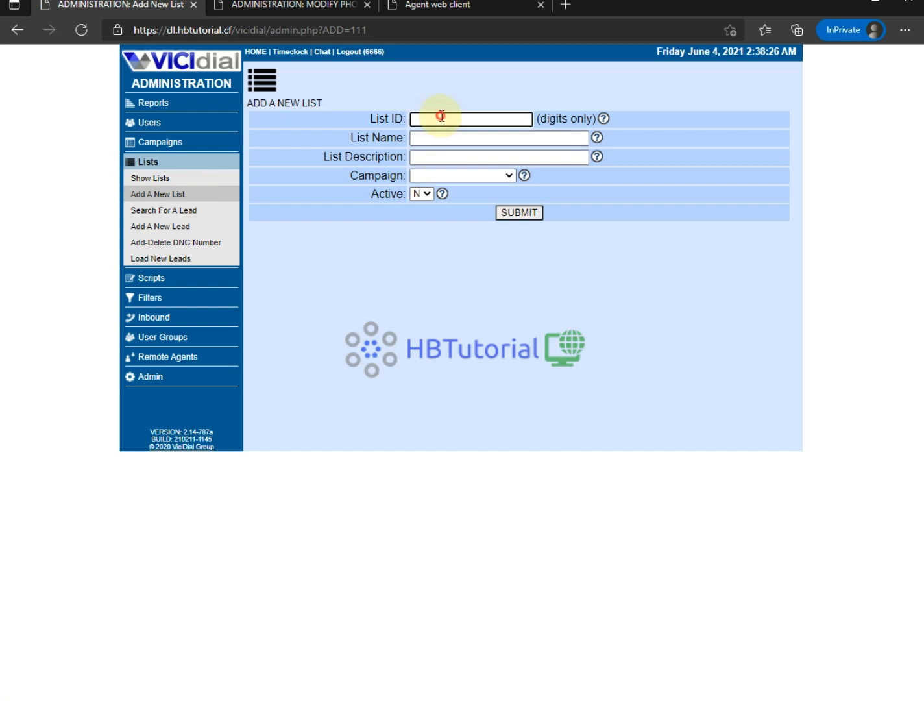
pyautogui.write('1000')
pyautogui.press('Tab')
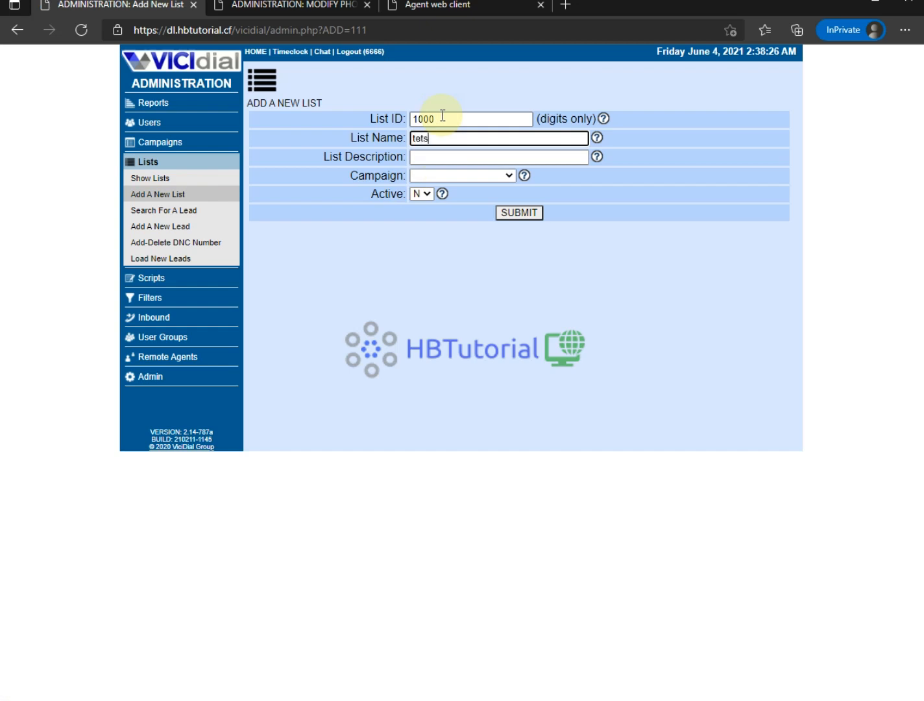
pyautogui.write('tets100')
pyautogui.press('Tab')
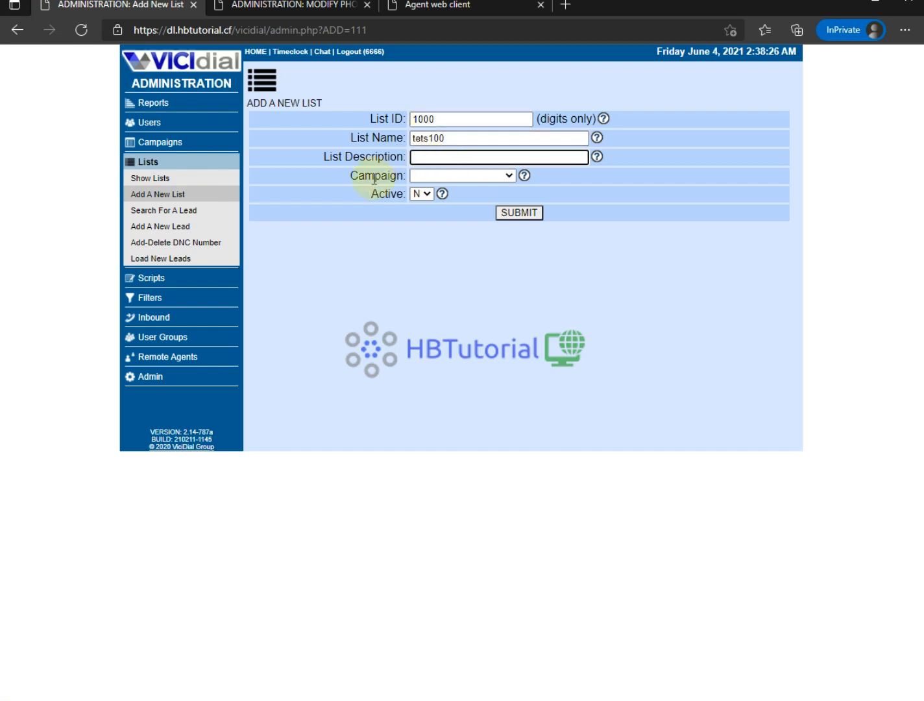
pyautogui.moveTo(351, 176); pyautogui.dragTo(393, 175)
pyautogui.click(477, 175)
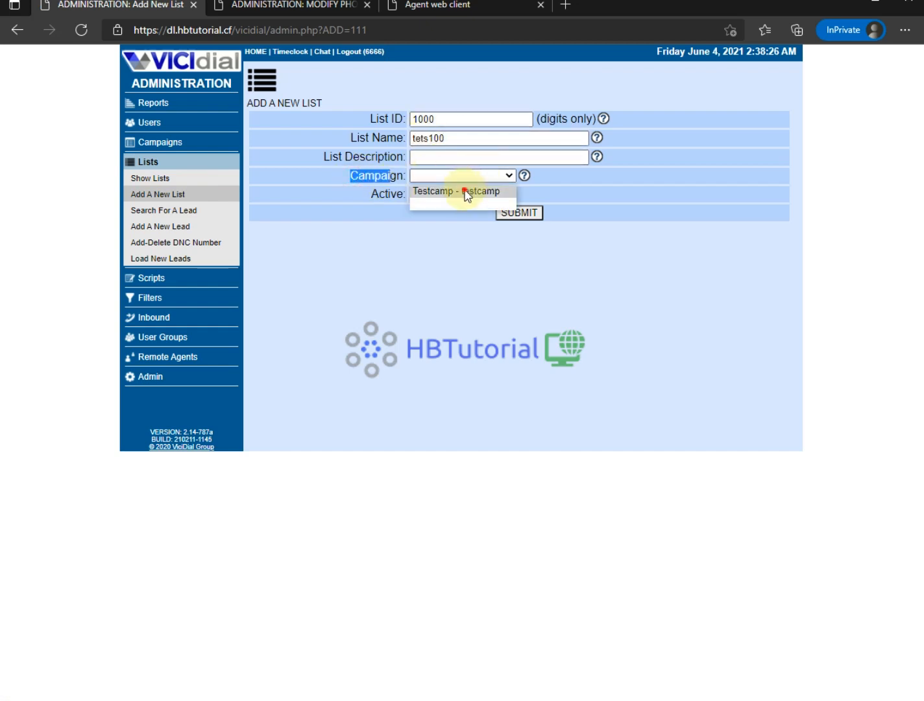
pyautogui.click(464, 191)
pyautogui.click(421, 194)
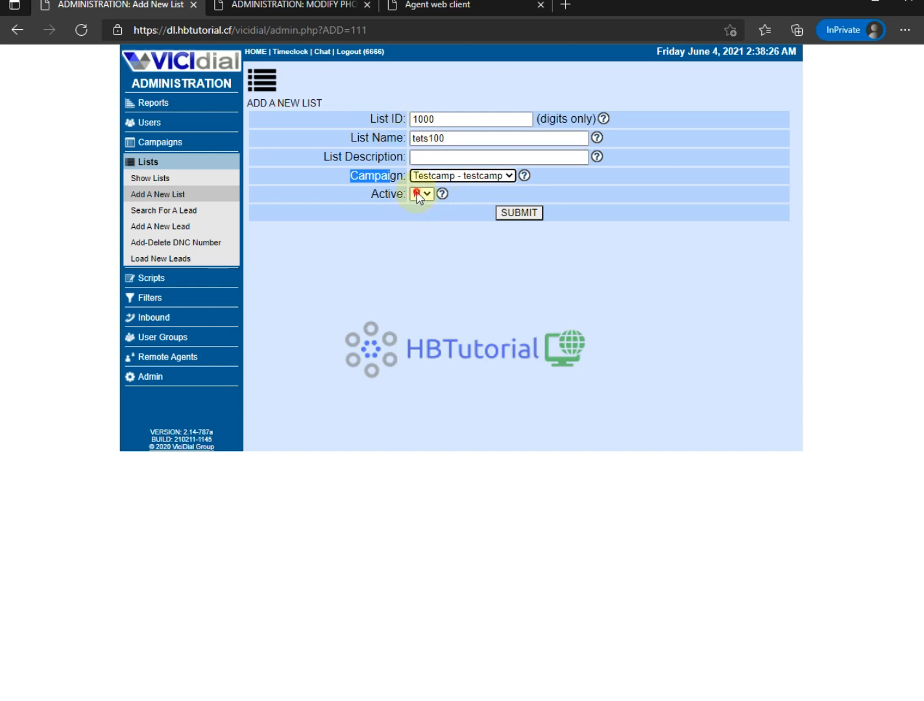
pyautogui.click(419, 205)
pyautogui.click(513, 214)
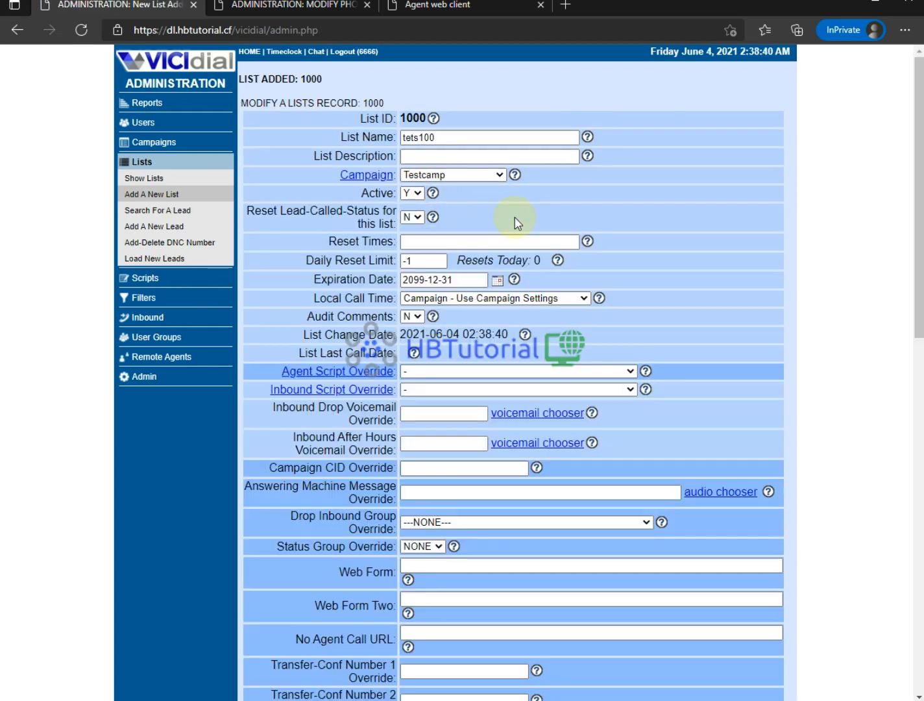
# - Open the Lead Loader page, dismiss the file chooser, and launch Excel 2016 from Start
pyautogui.click(167, 260)
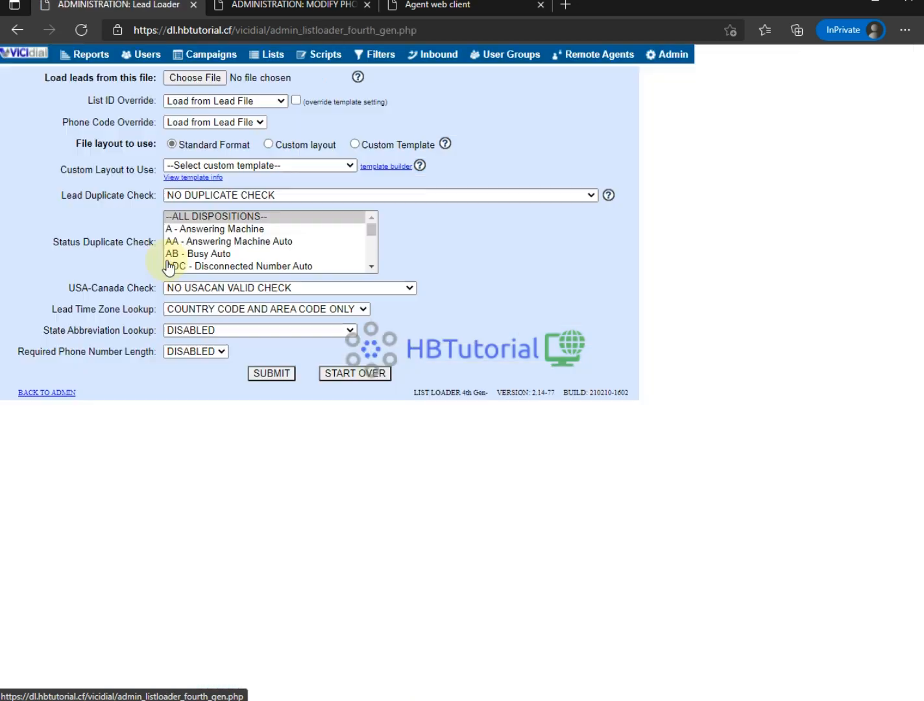
pyautogui.click(207, 80)
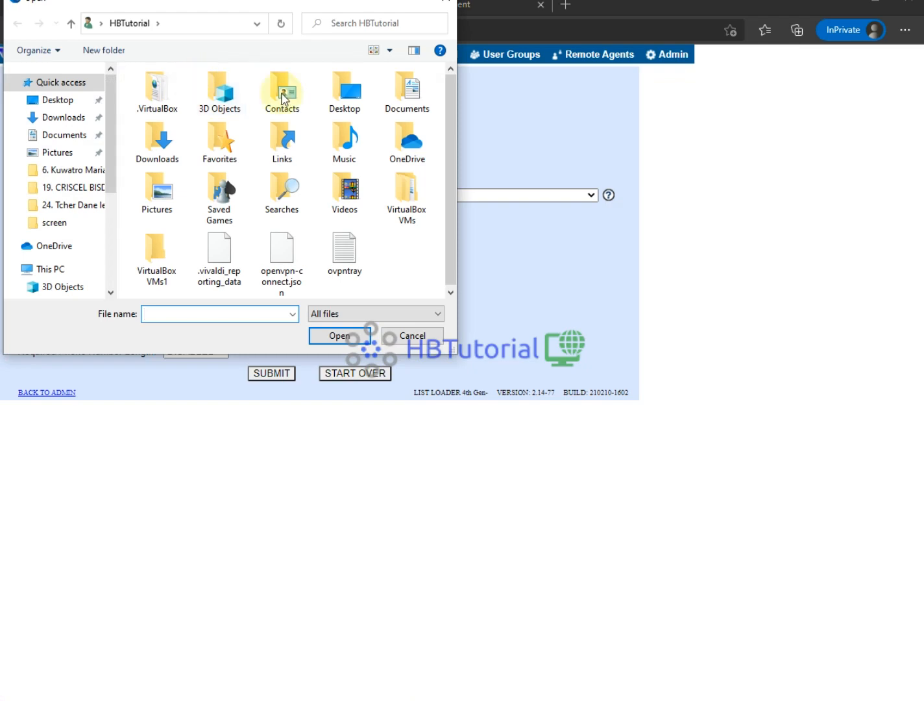
pyautogui.click(449, 4)
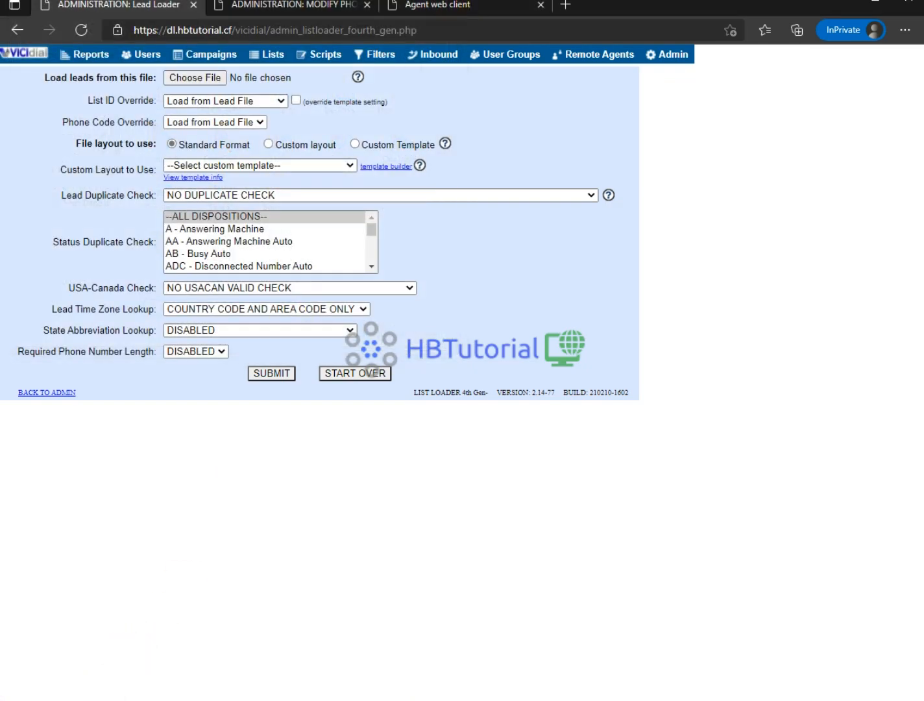
pyautogui.write('ex')
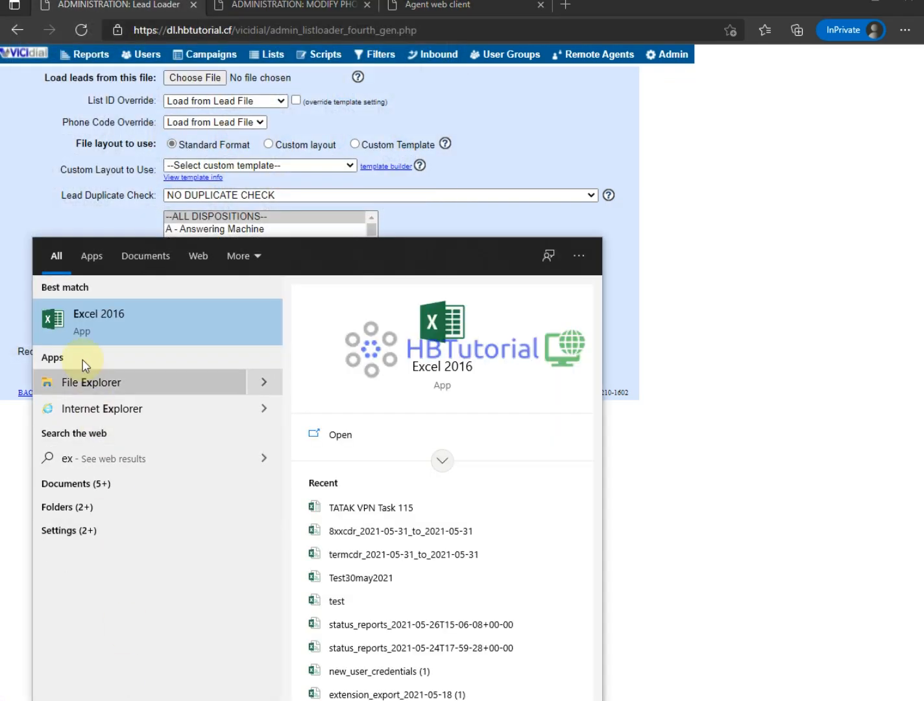
pyautogui.click(80, 319)
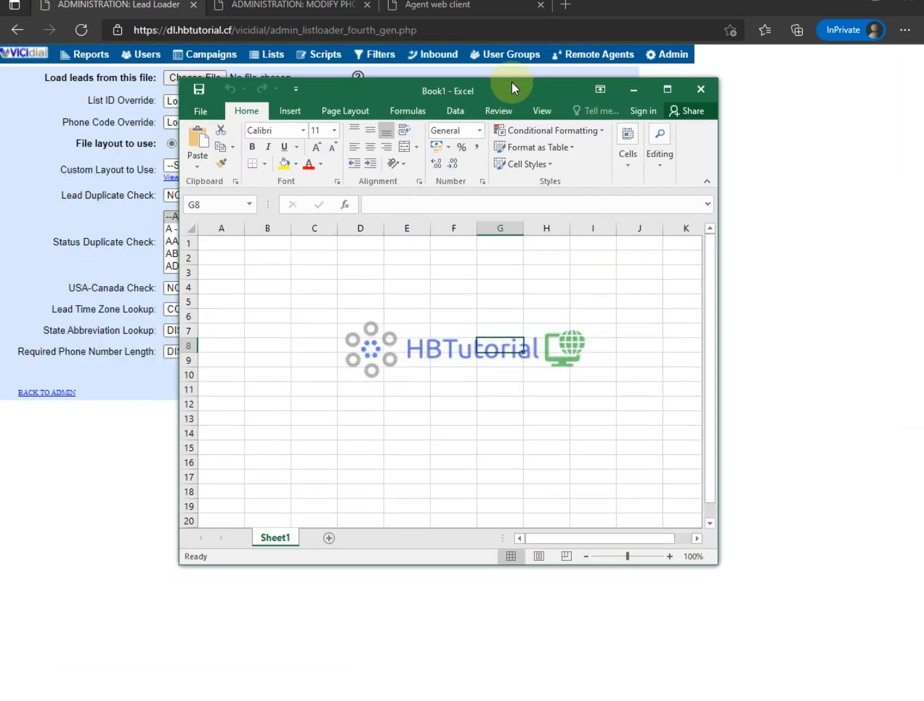
# - Enter headers phoneno, name, lastnm, phonecode and addres in row 1
pyautogui.click(233, 245)
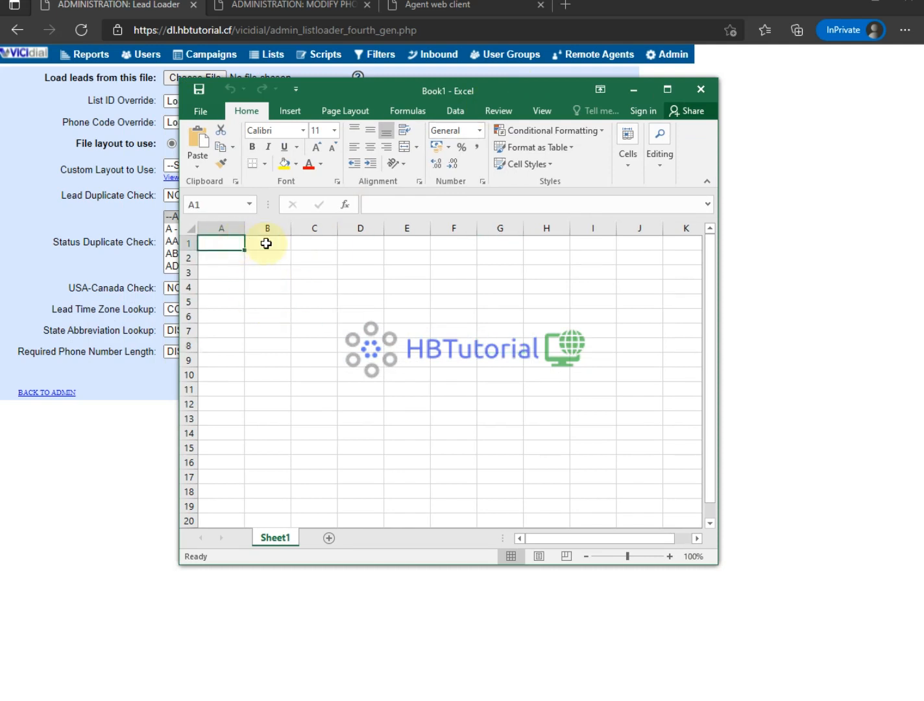
pyautogui.write('phon')
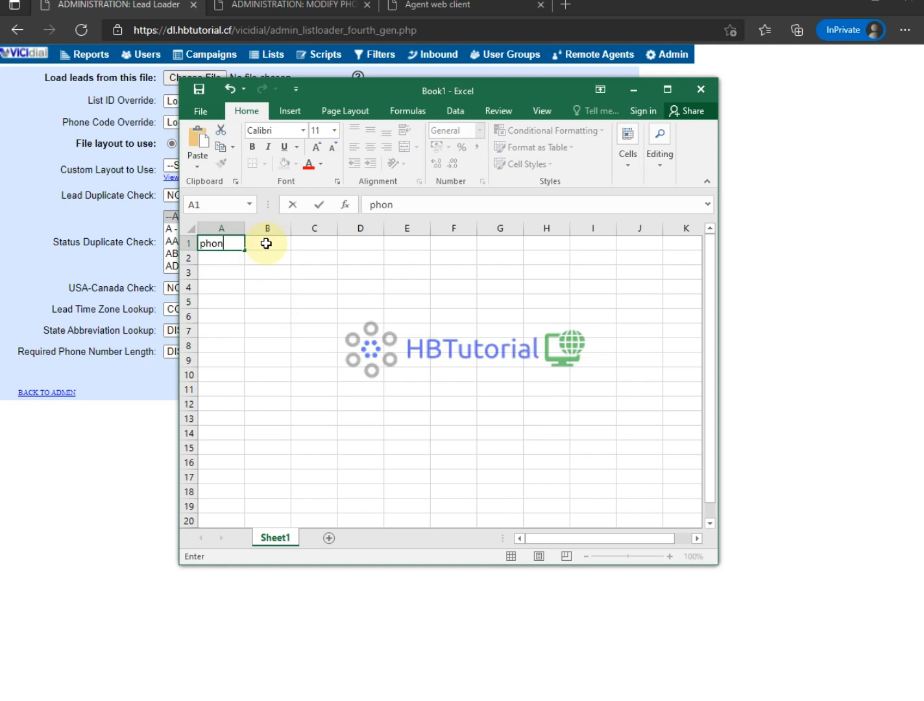
pyautogui.write('eno')
pyautogui.click(266, 243)
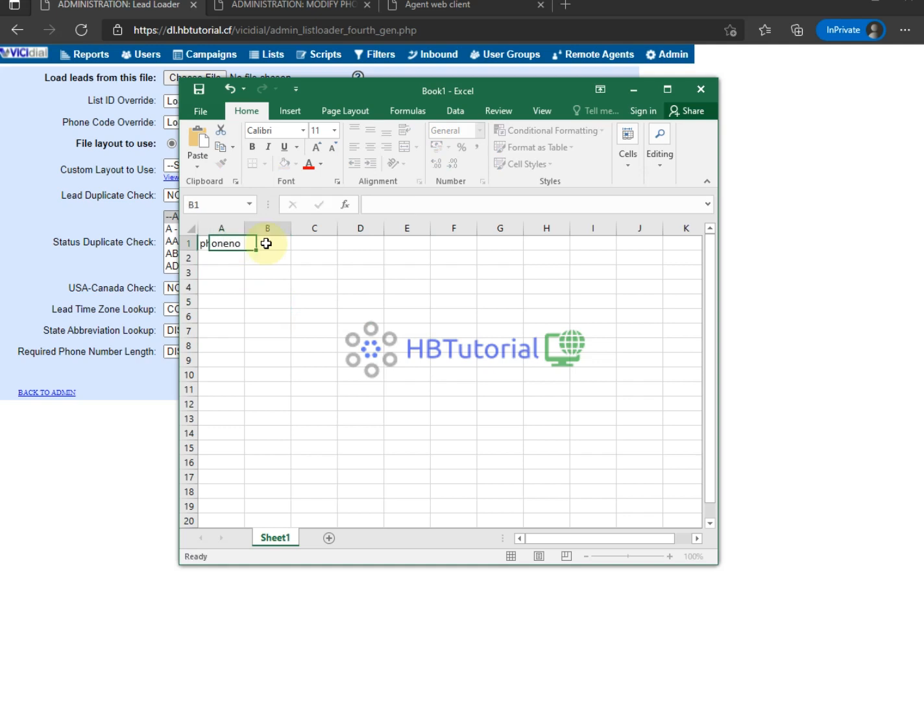
pyautogui.write('name')
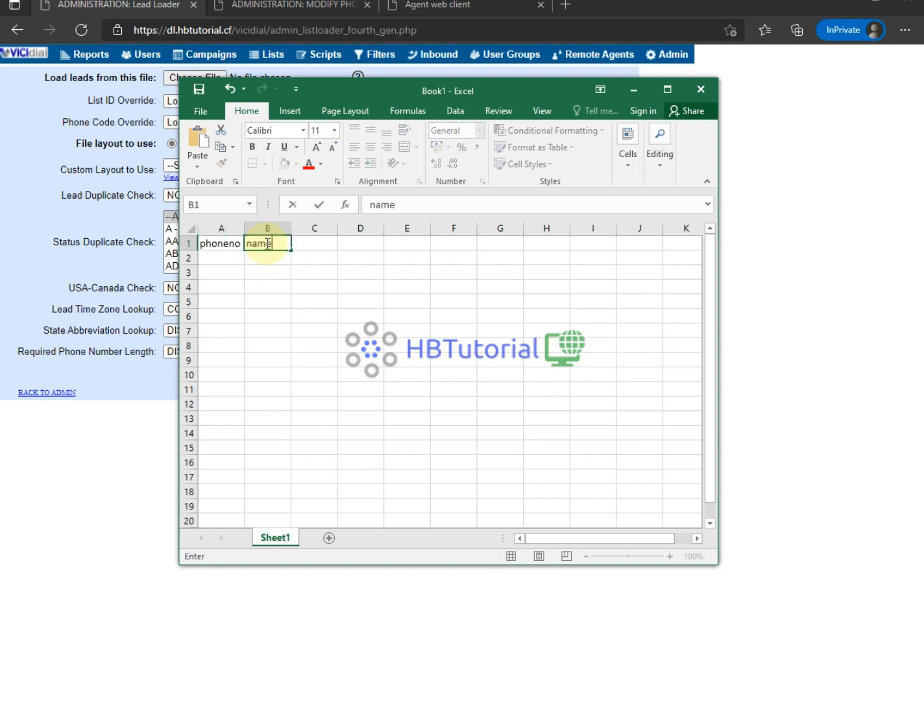
pyautogui.press('Tab')
pyautogui.write('la')
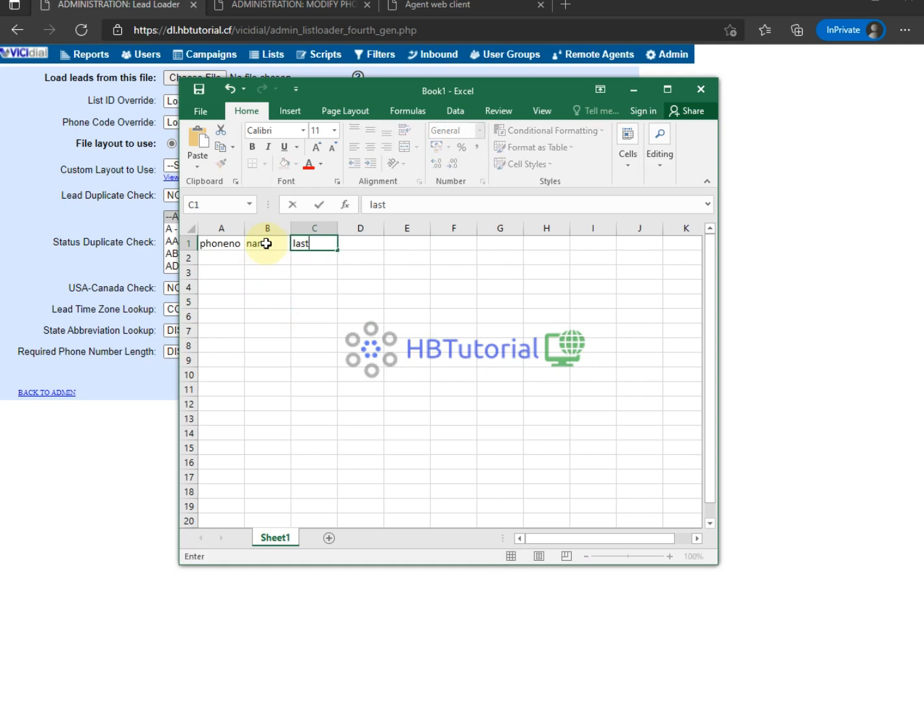
pyautogui.write('st')
pyautogui.press('Tab')
pyautogui.press('Left')
pyautogui.write('lastn')
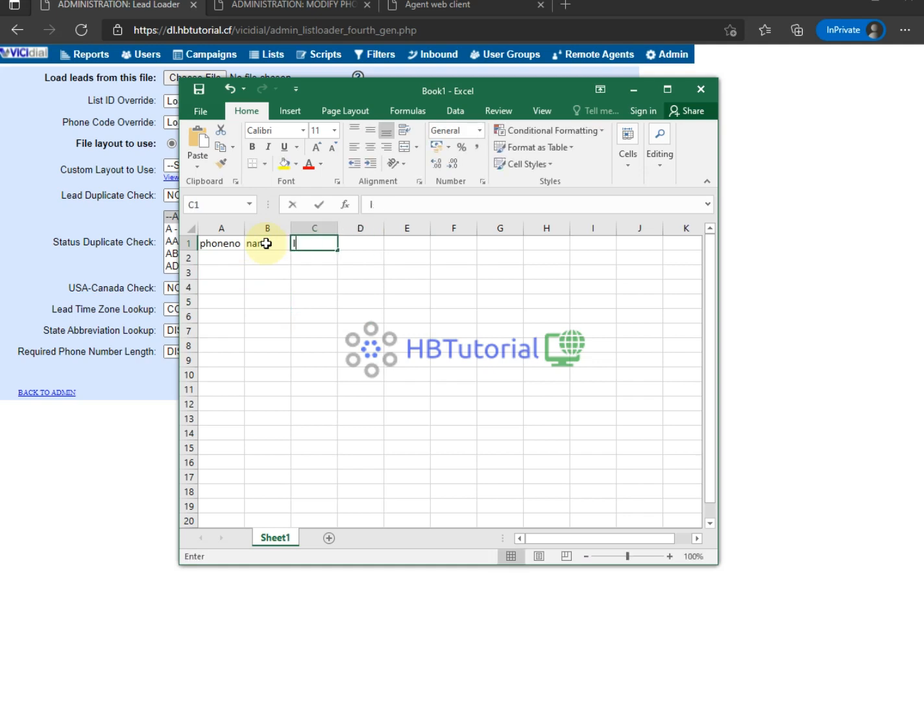
pyautogui.press('Tab')
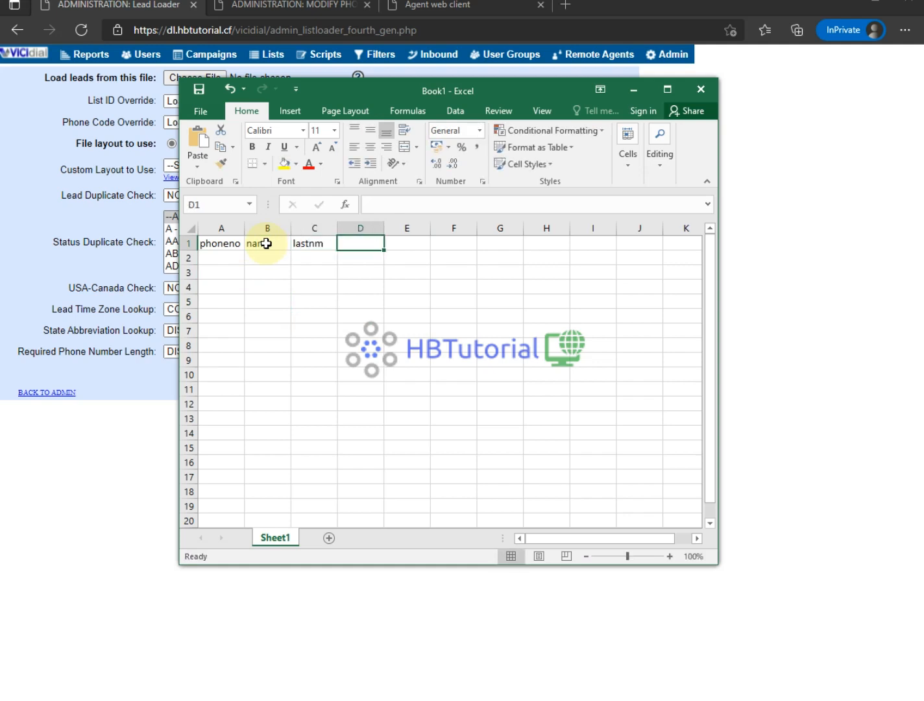
pyautogui.write('phone')
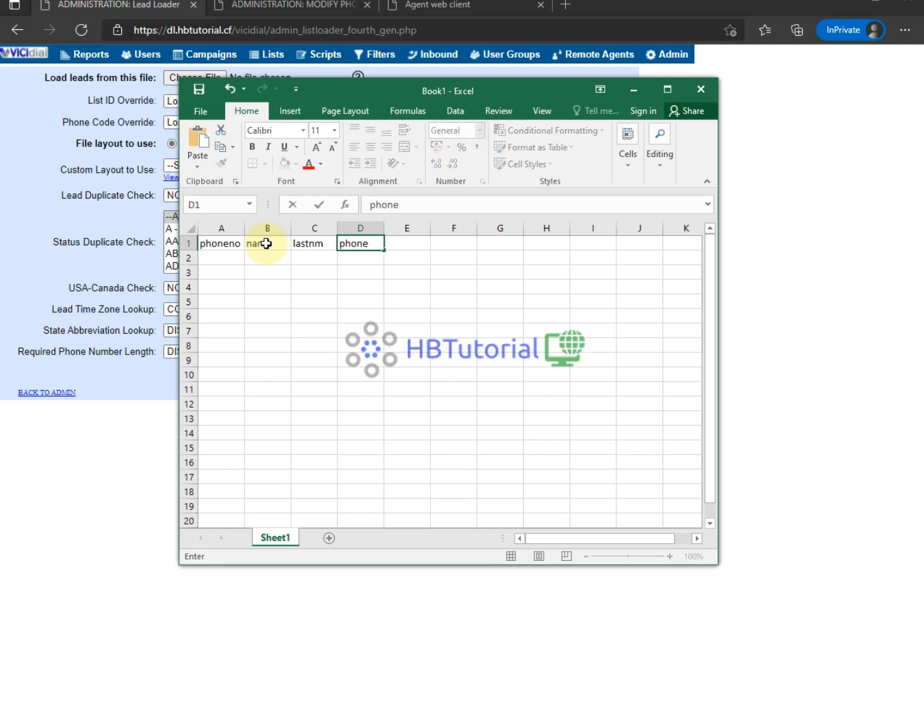
pyautogui.write('code')
pyautogui.press('Tab')
pyautogui.write('ad')
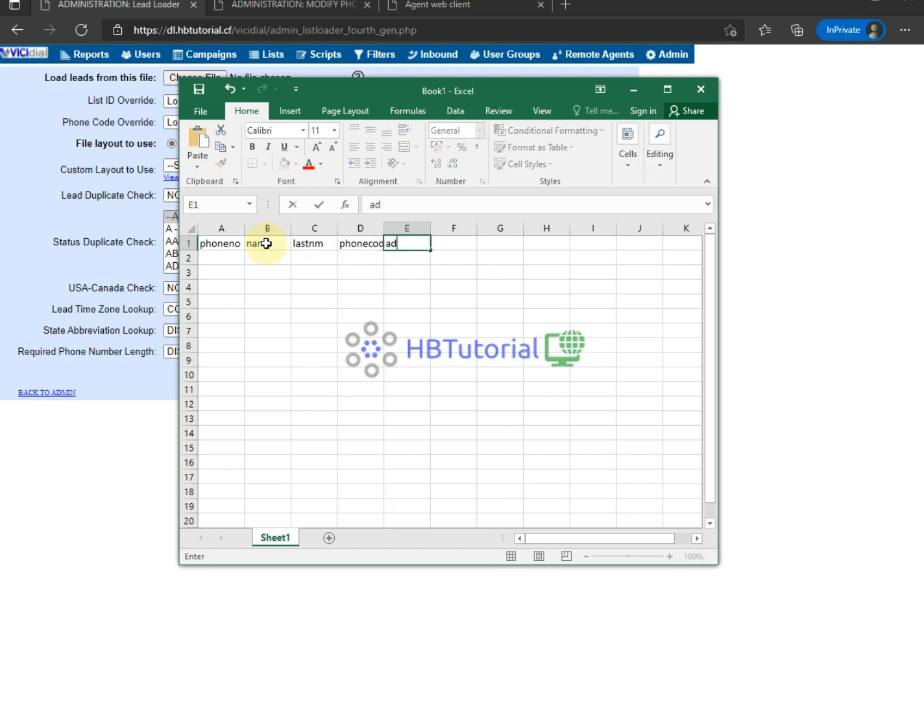
pyautogui.write('dres')
pyautogui.press('Tab')
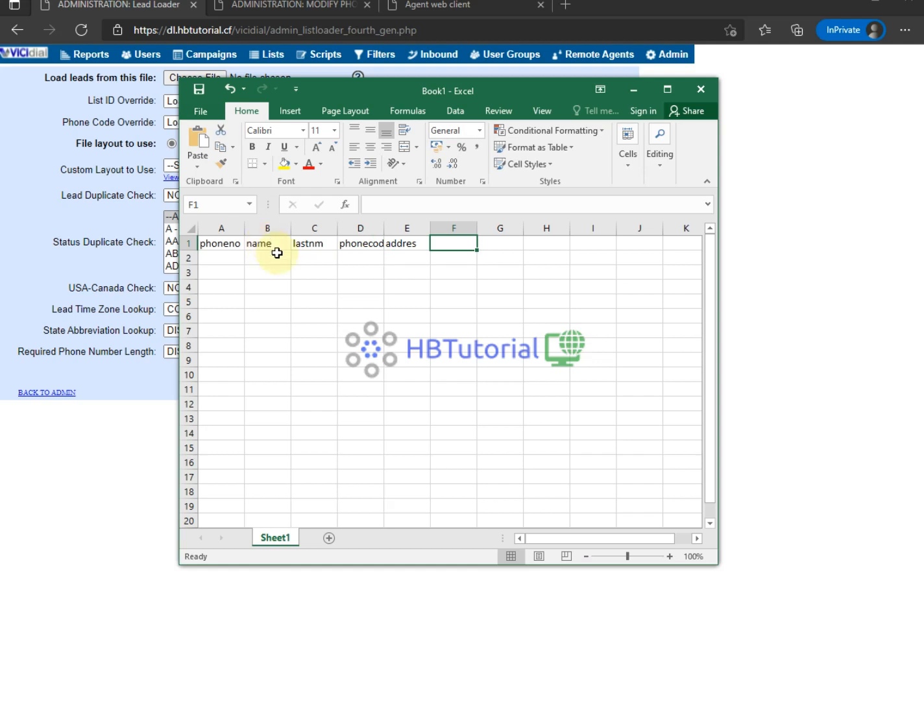
# - Fill row 2 with a sample lead: a phone number, test, test, 1, placeholder address
pyautogui.click(229, 255)
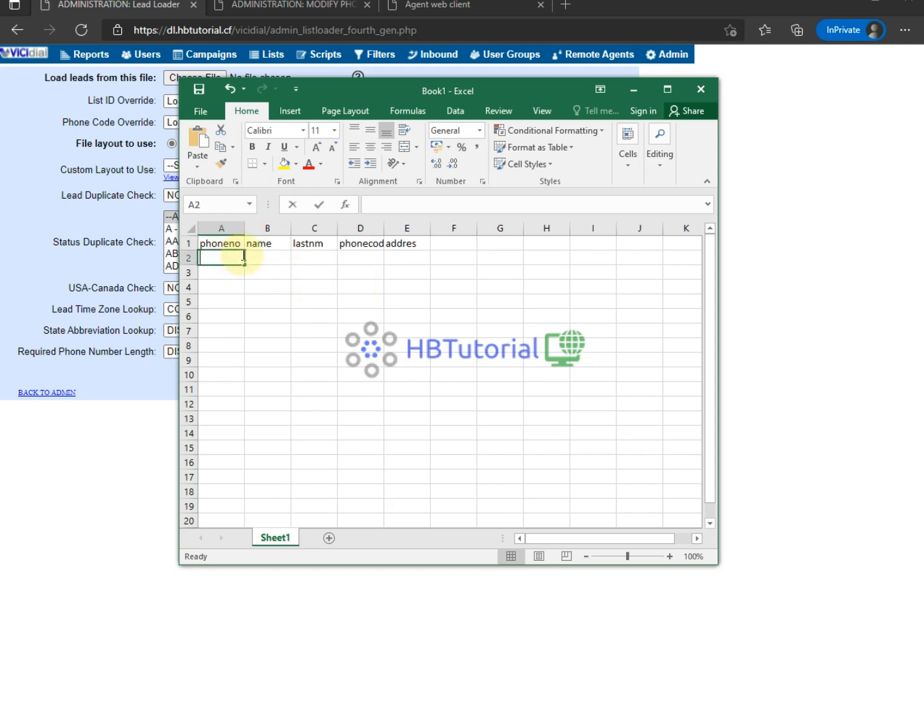
pyautogui.write('1')
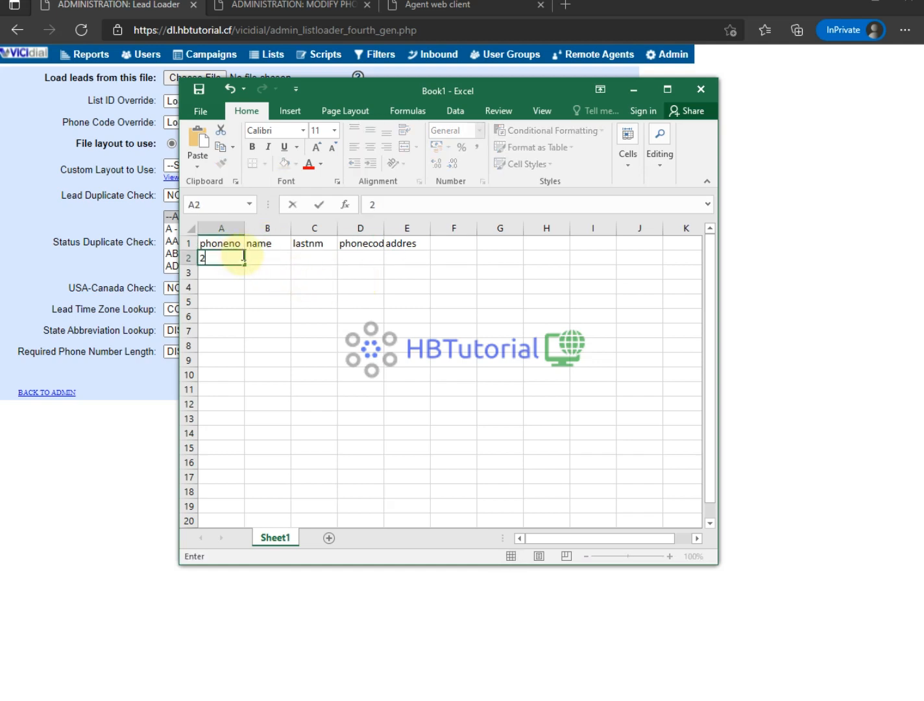
pyautogui.write('345667845')
pyautogui.press('Tab')
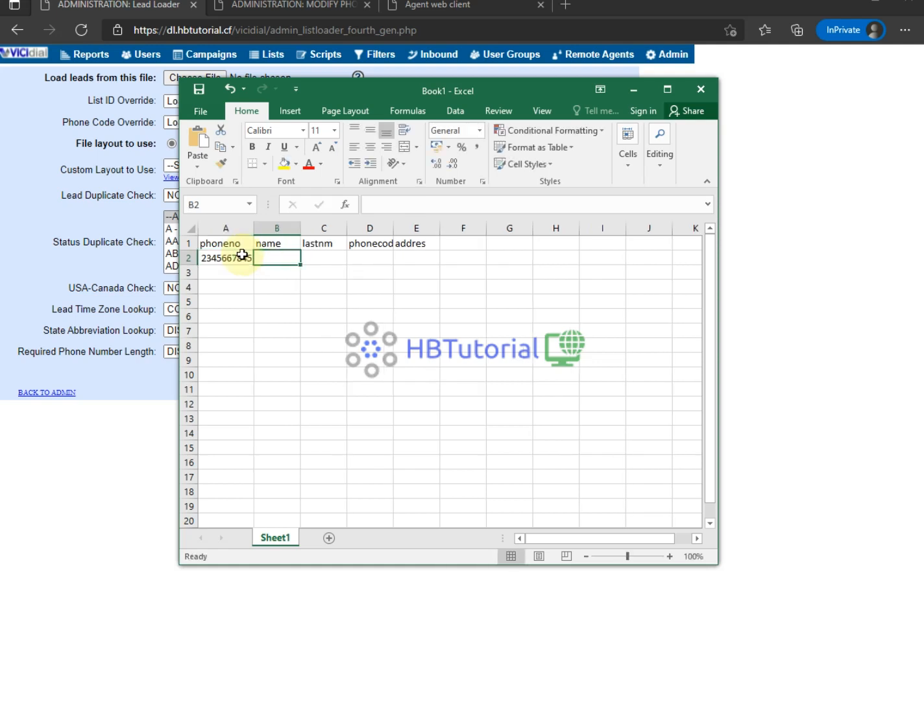
pyautogui.write('test')
pyautogui.press('Tab')
pyautogui.write('test')
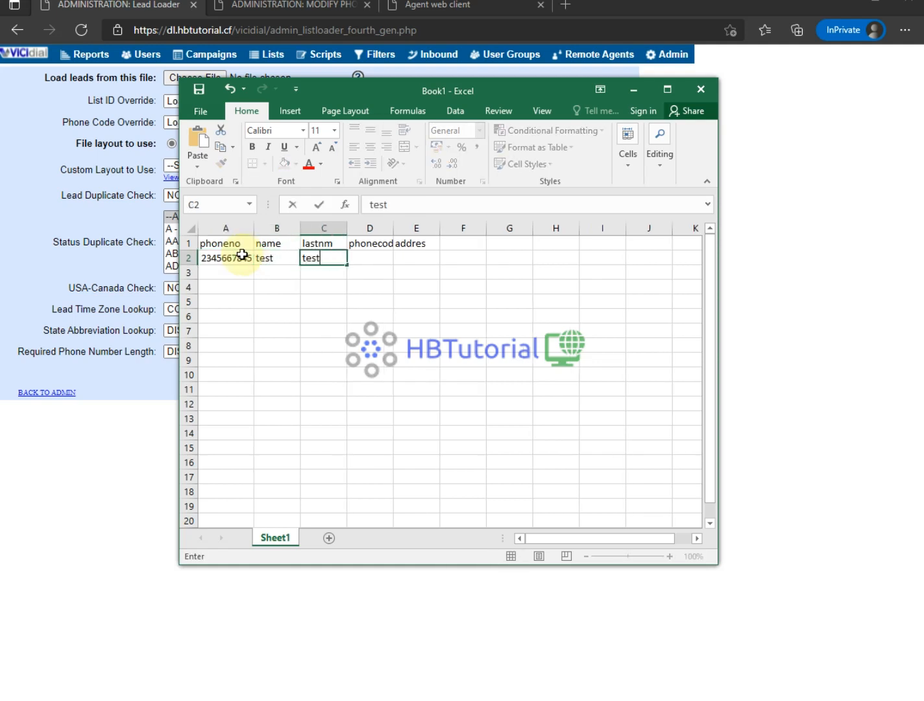
pyautogui.press('Tab')
pyautogui.write('1')
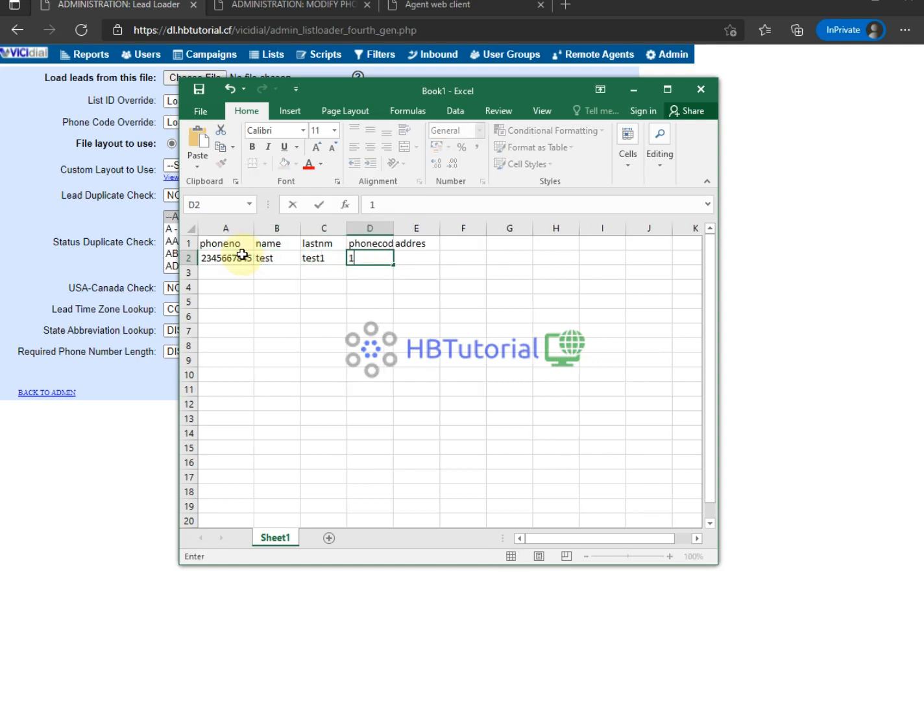
pyautogui.press('Tab')
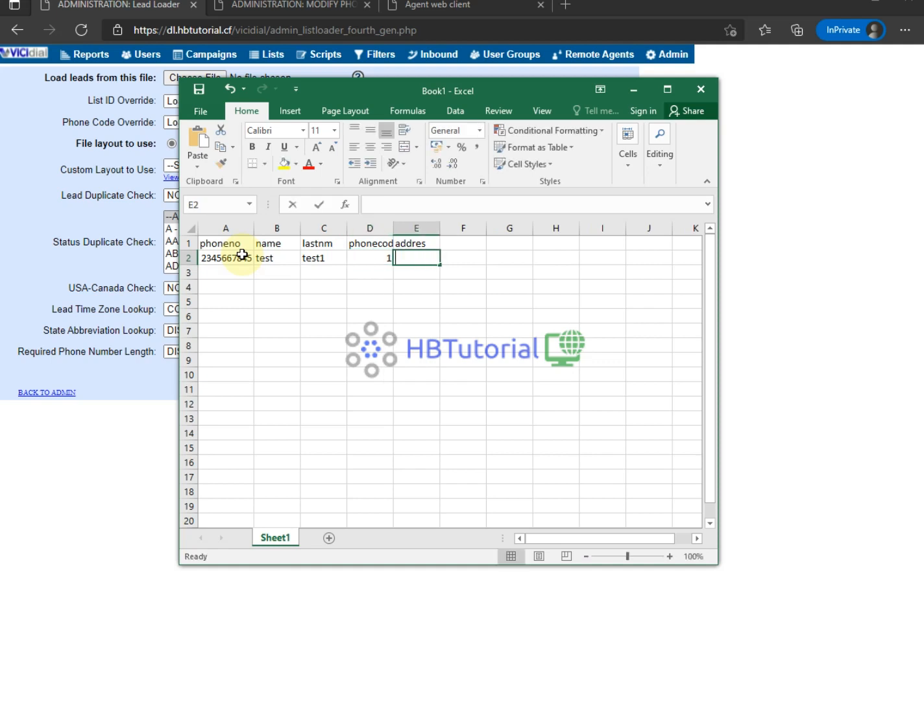
pyautogui.write('tesdfhajld')
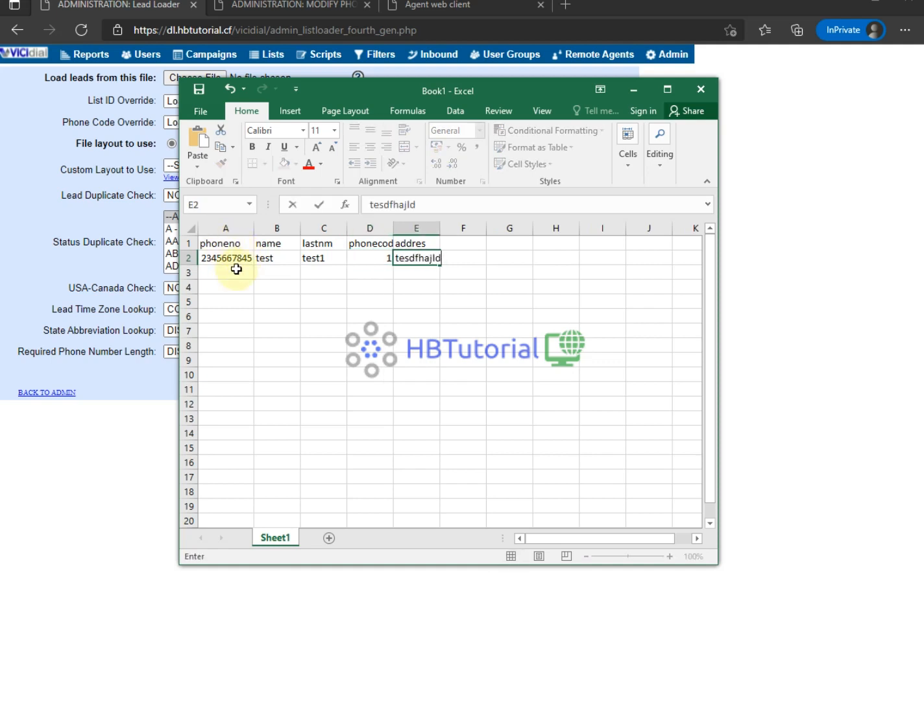
# - Copy lead row A2:E2 into rows 3 through 11
pyautogui.moveTo(225, 257); pyautogui.dragTo(418, 266)
pyautogui.hotkey('ctrl', 'c')
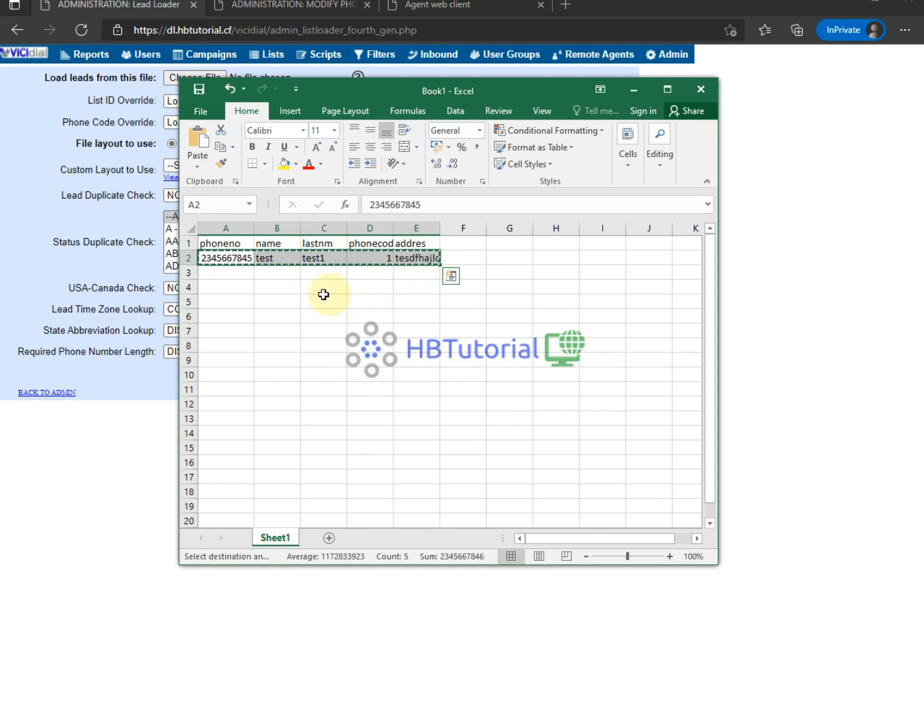
pyautogui.moveTo(231, 274); pyautogui.dragTo(223, 392)
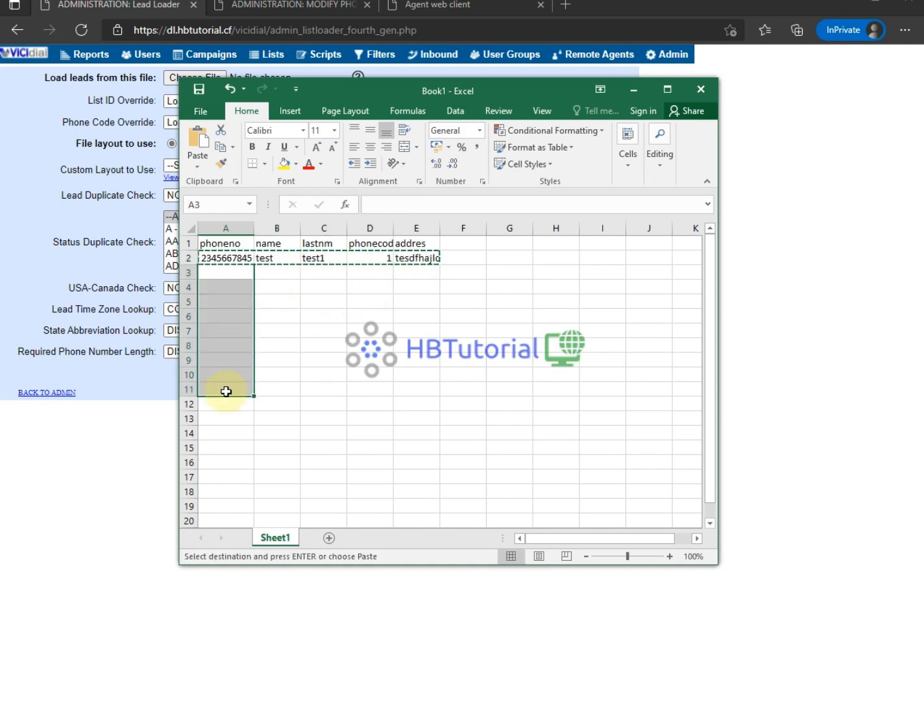
pyautogui.hotkey('ctrl', 'v')
pyautogui.click(604, 359)
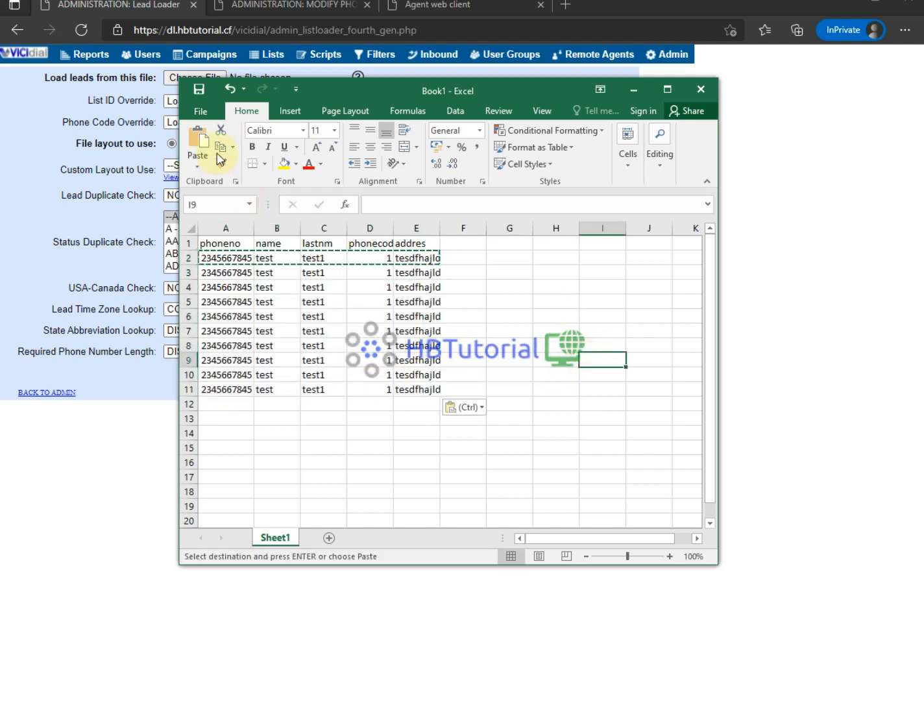
pyautogui.click(199, 91)
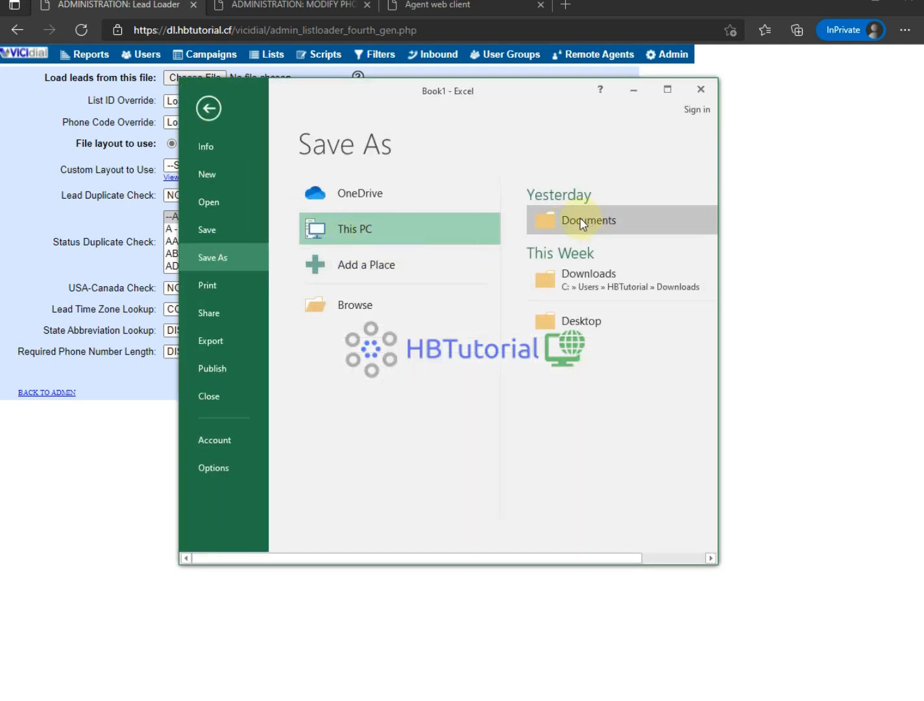
# - Save the sheet in Documents as CSV (Comma delimited) file test04jun2021, keeping the CSV format
pyautogui.click(544, 223)
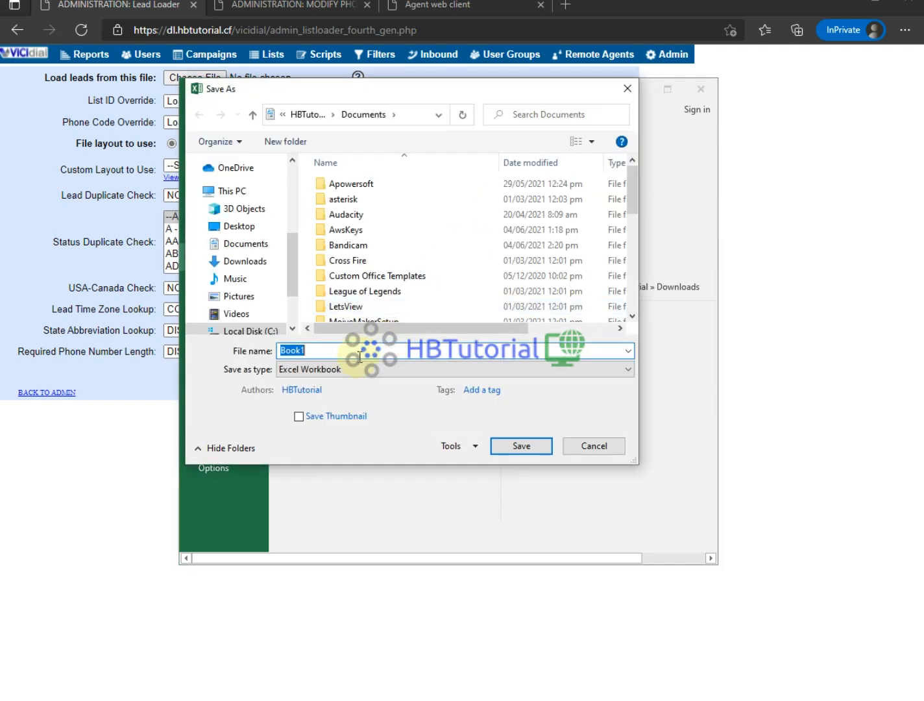
pyautogui.click(383, 369)
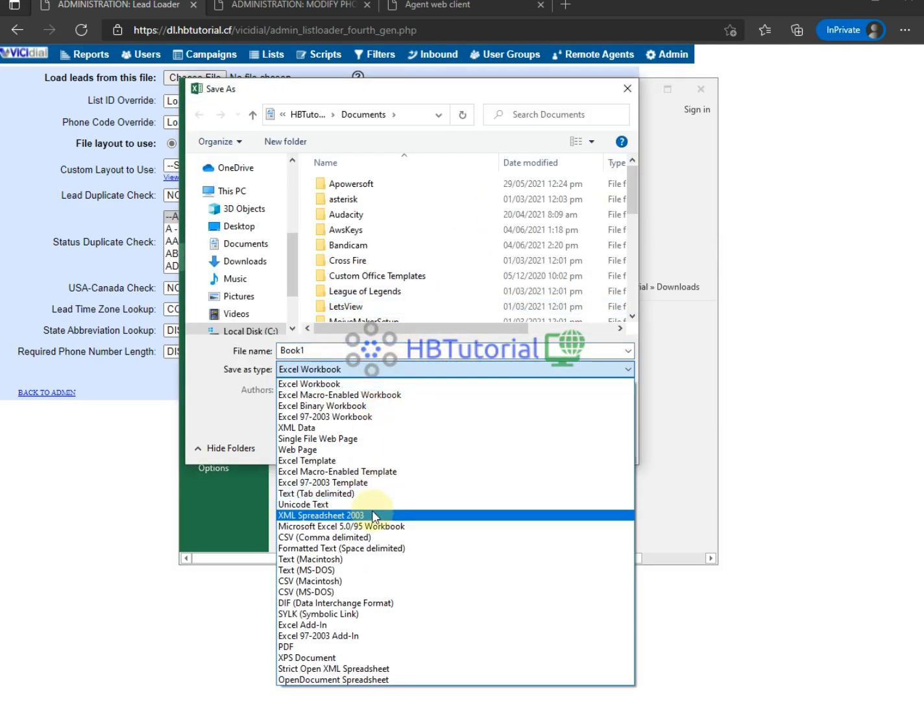
pyautogui.click(341, 537)
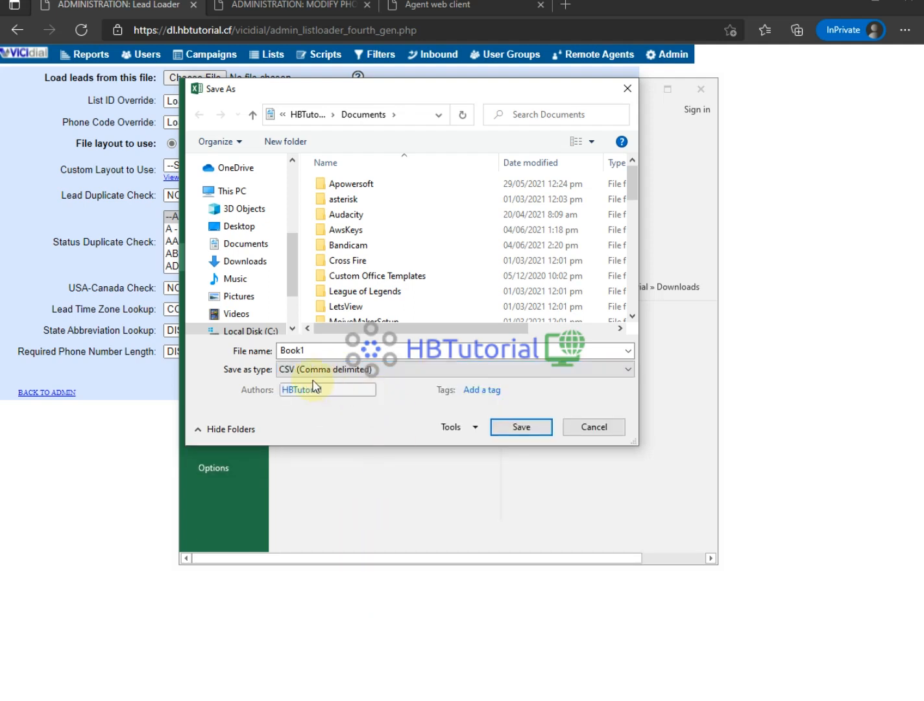
pyautogui.doubleClick(314, 350)
pyautogui.write('test')
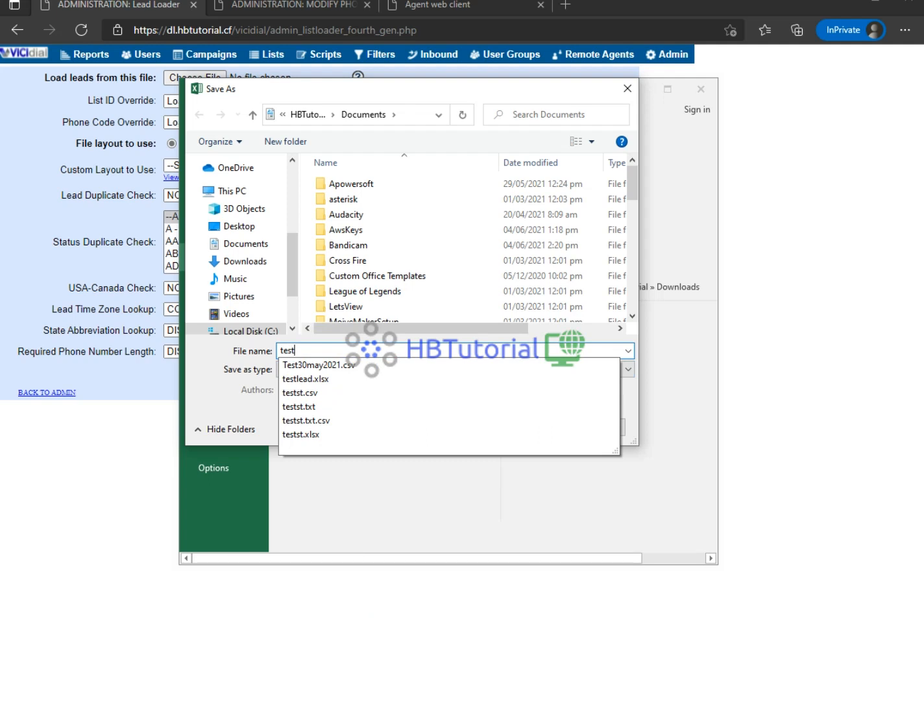
pyautogui.write('04jun2021')
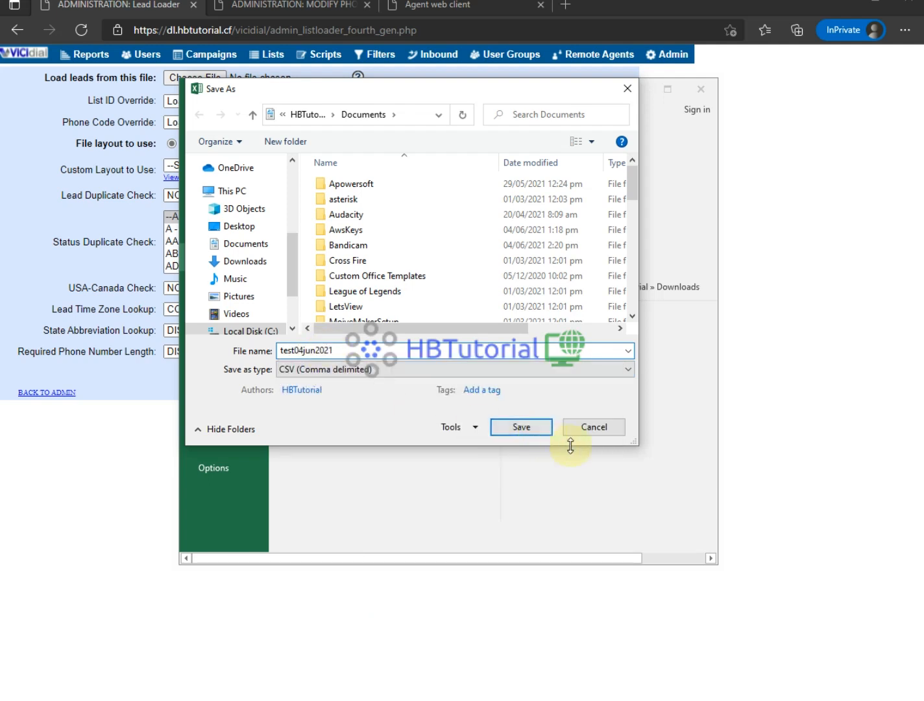
pyautogui.click(523, 429)
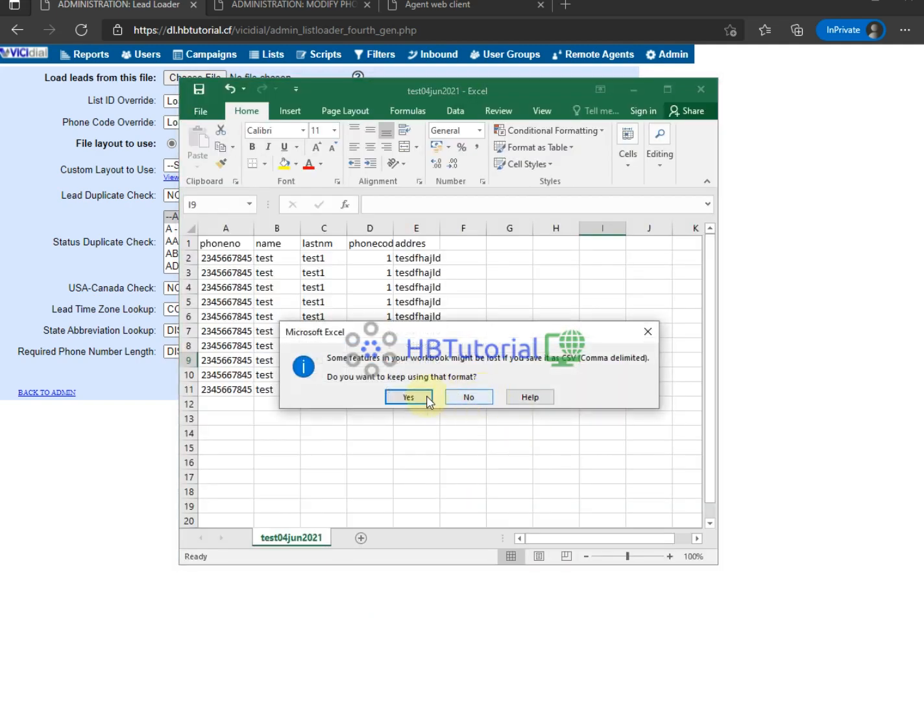
pyautogui.click(410, 396)
pyautogui.click(783, 140)
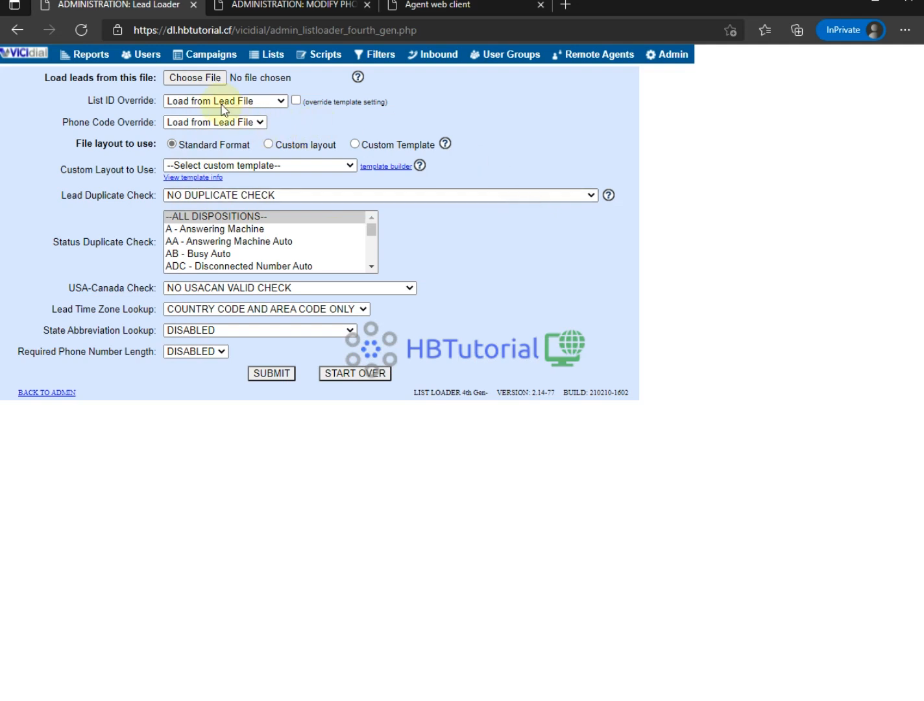
# - Go to the Load New Leads page and attach test04jun2021.csv from the Documents folder
pyautogui.click(268, 56)
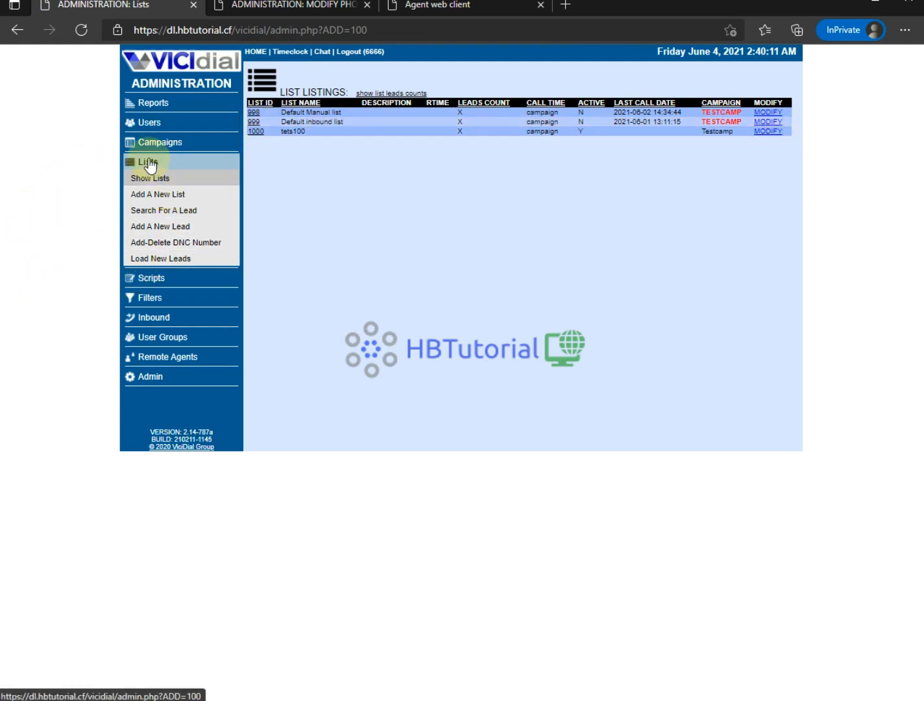
pyautogui.click(146, 261)
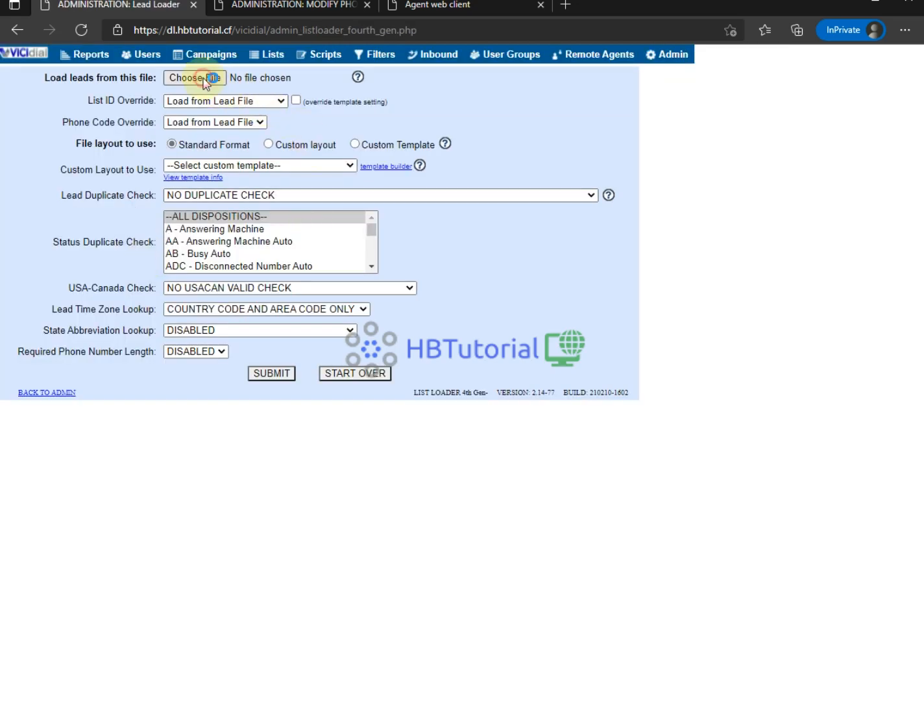
pyautogui.click(206, 78)
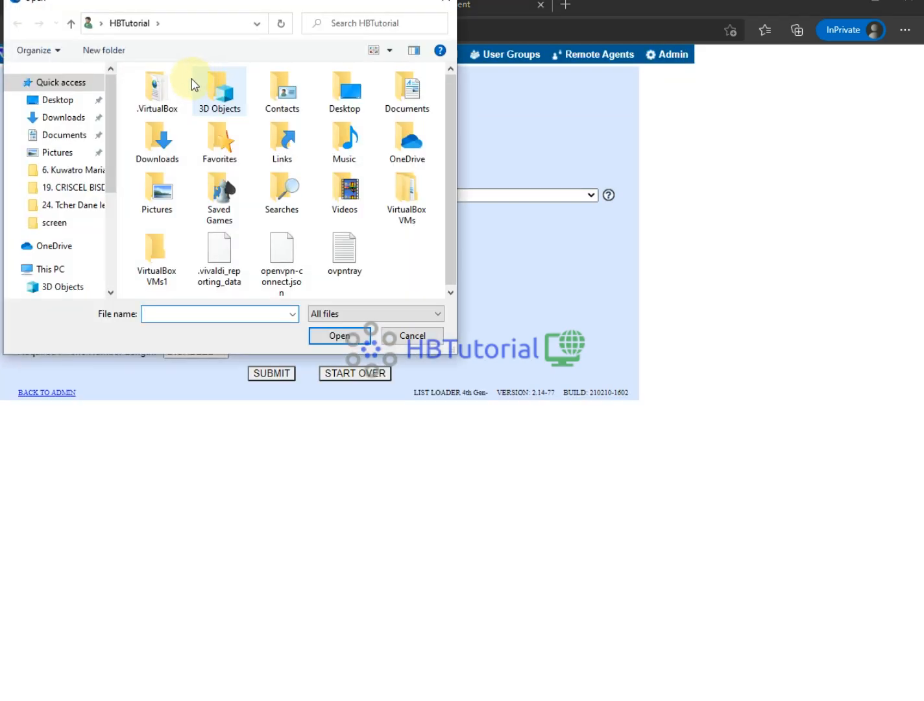
pyautogui.click(63, 134)
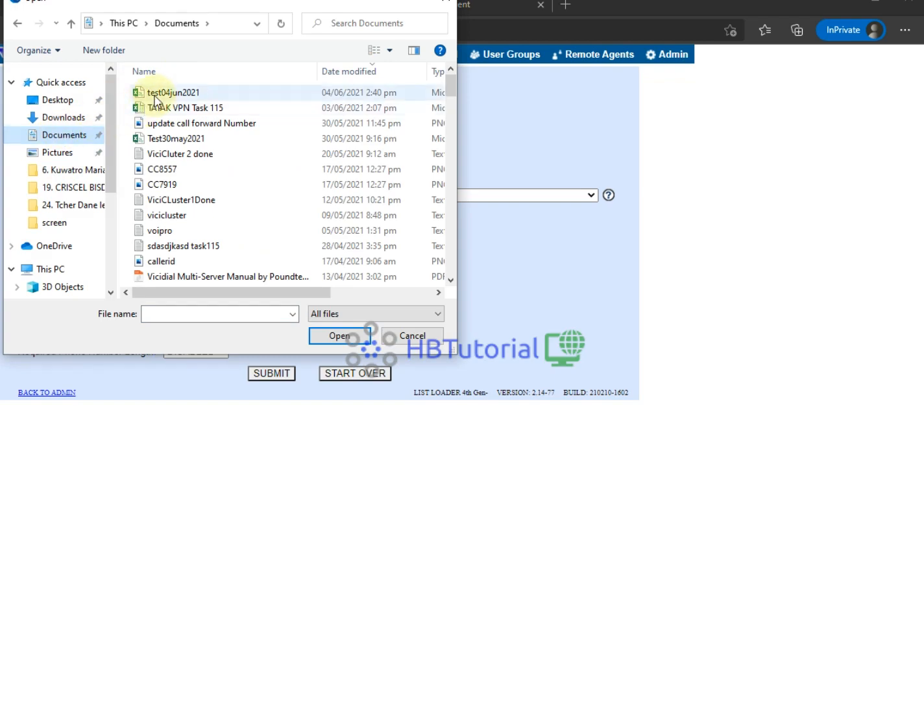
pyautogui.click(156, 98)
pyautogui.click(335, 336)
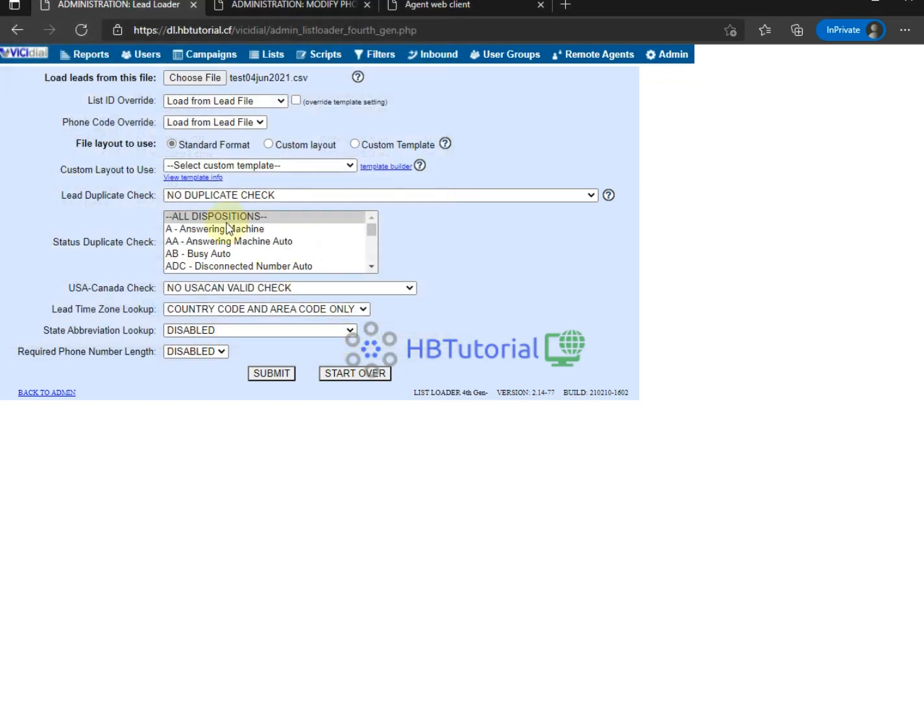
# - Load into list 1000 - tets100 and keep the phone code loaded from the file
pyautogui.click(230, 101)
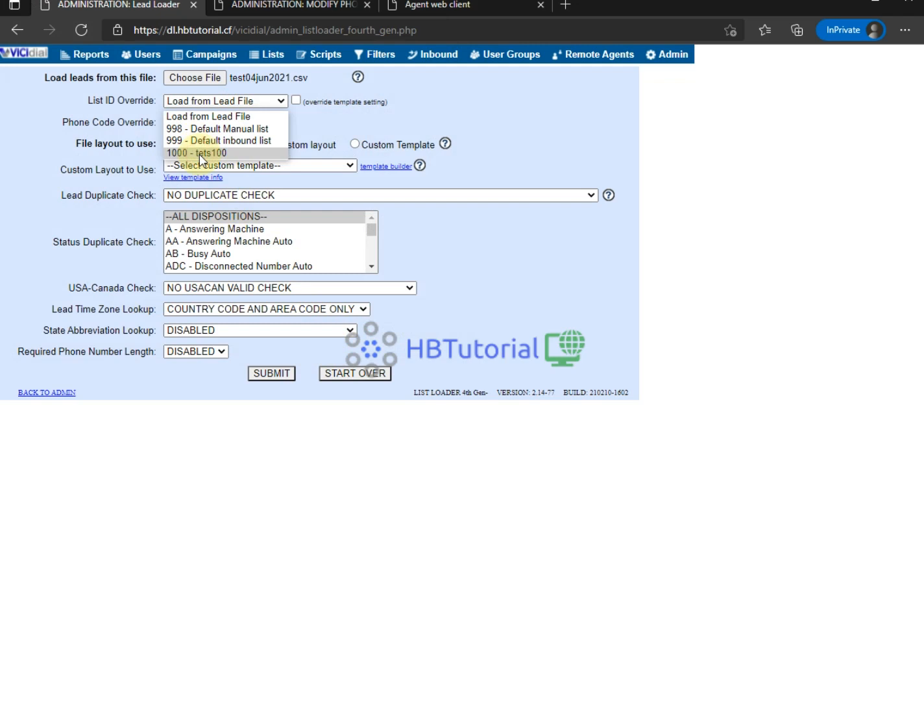
pyautogui.click(201, 158)
pyautogui.moveTo(92, 122); pyautogui.dragTo(156, 122)
pyautogui.click(225, 128)
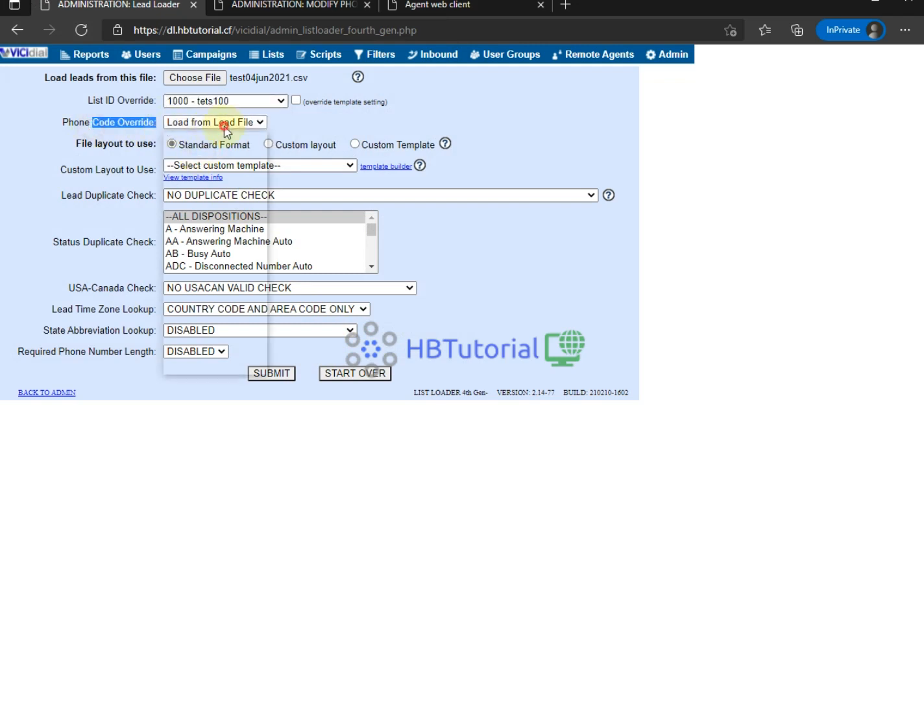
pyautogui.click(398, 127)
pyautogui.click(394, 124)
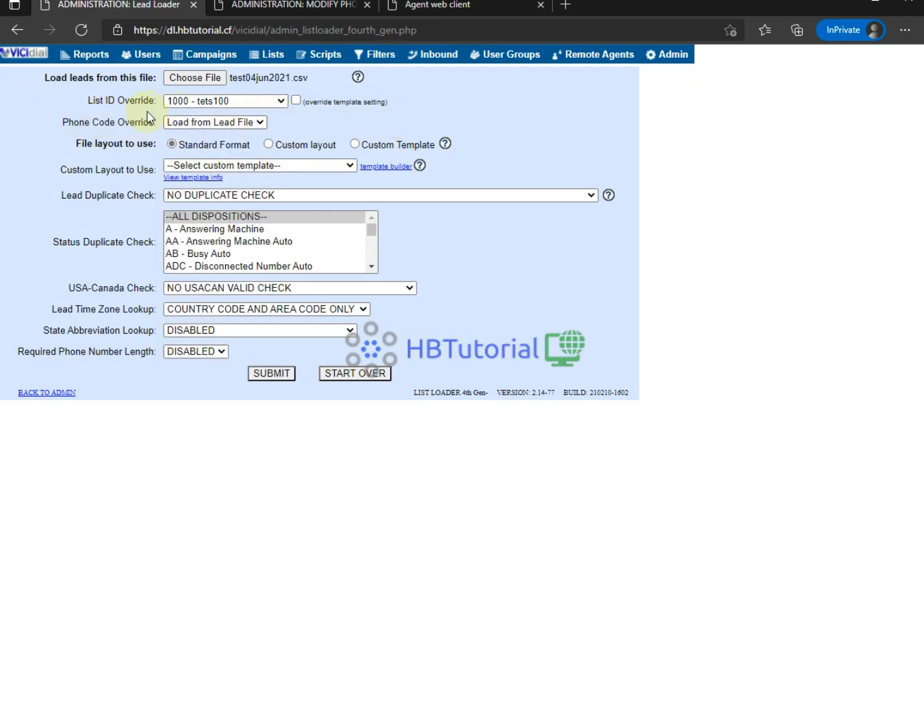
pyautogui.click(189, 122)
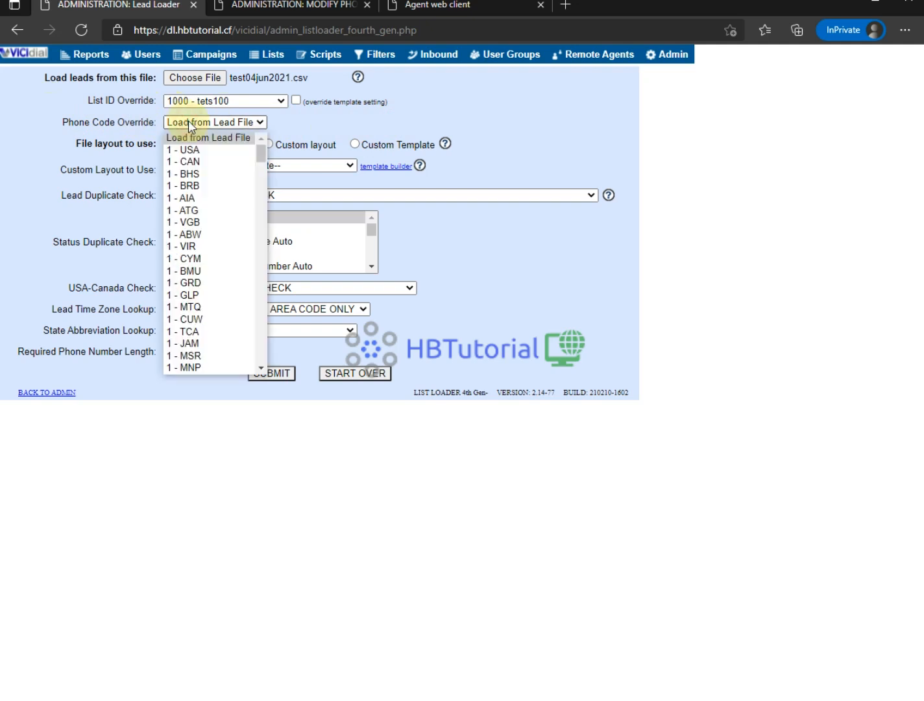
pyautogui.click(313, 125)
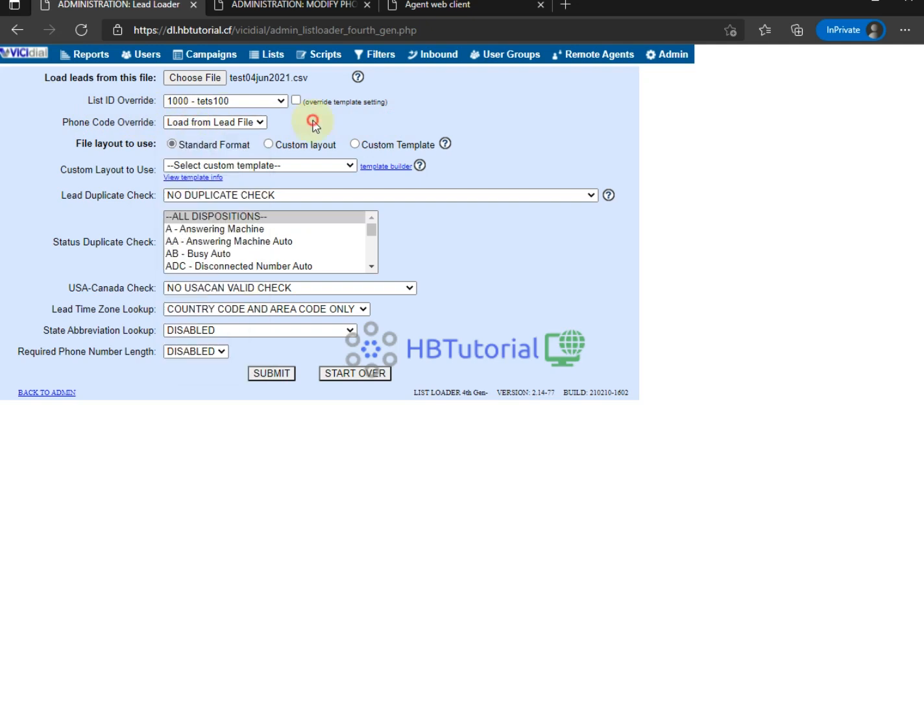
# - Use the custom file layout with NO DUPLICATE CHECK, and submit the lead file
pyautogui.click(268, 144)
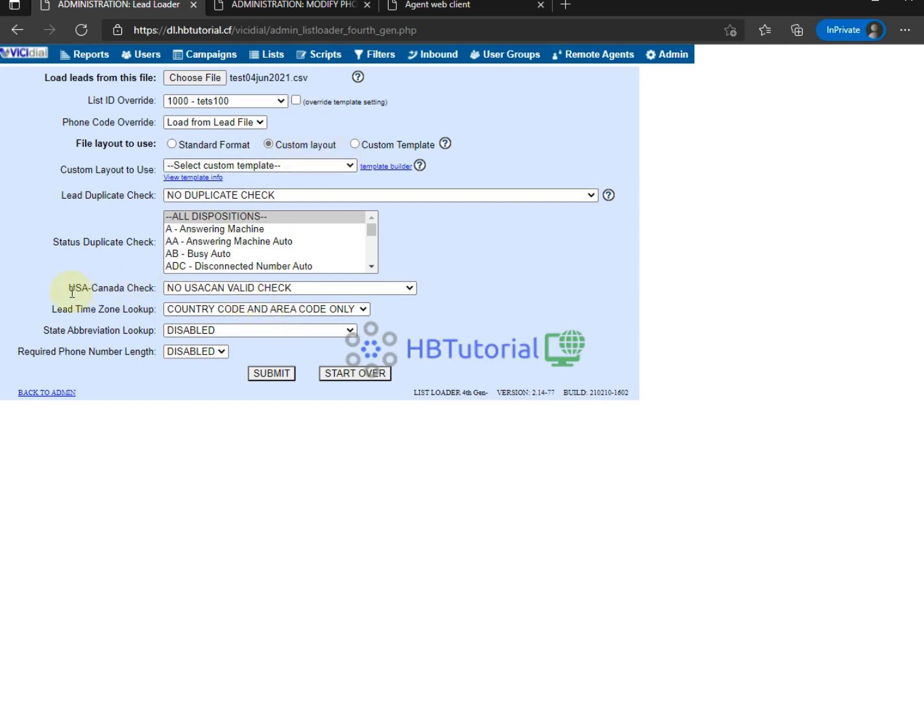
pyautogui.moveTo(119, 193); pyautogui.dragTo(196, 198)
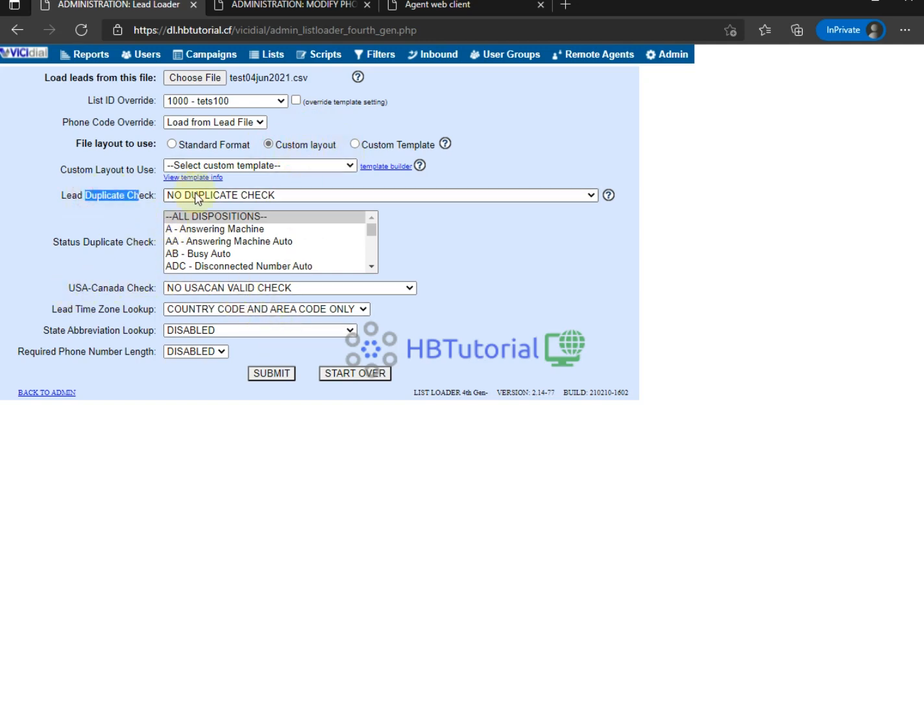
pyautogui.click(196, 198)
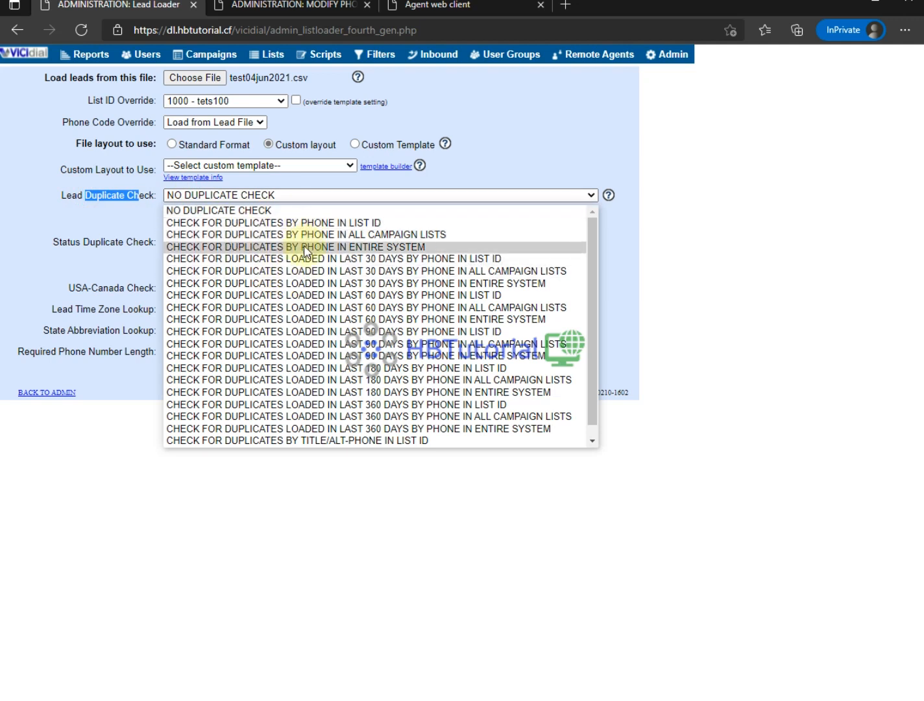
pyautogui.click(14, 188)
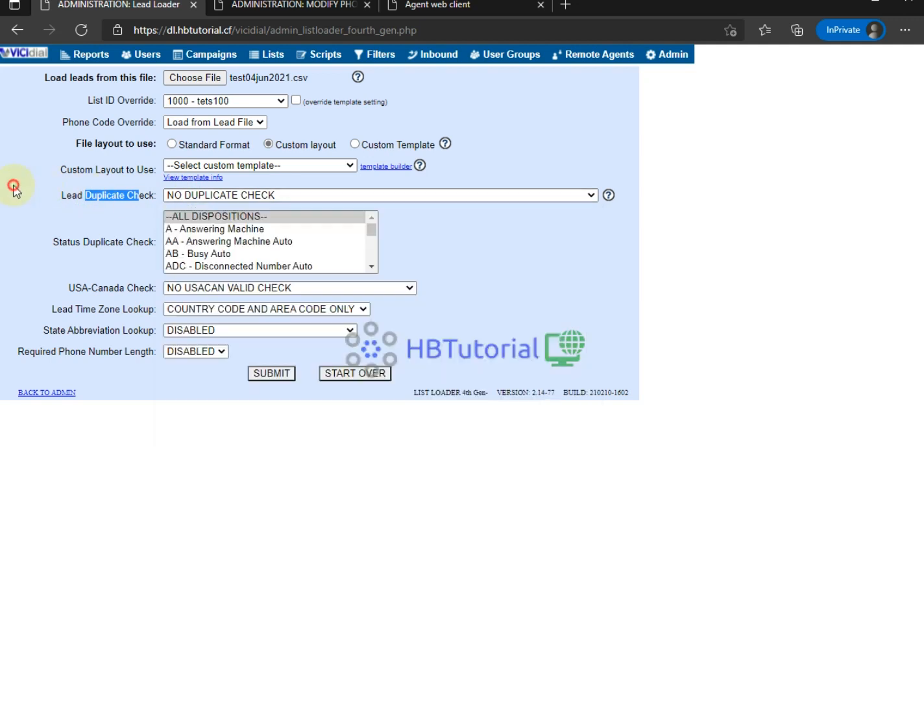
pyautogui.click(14, 188)
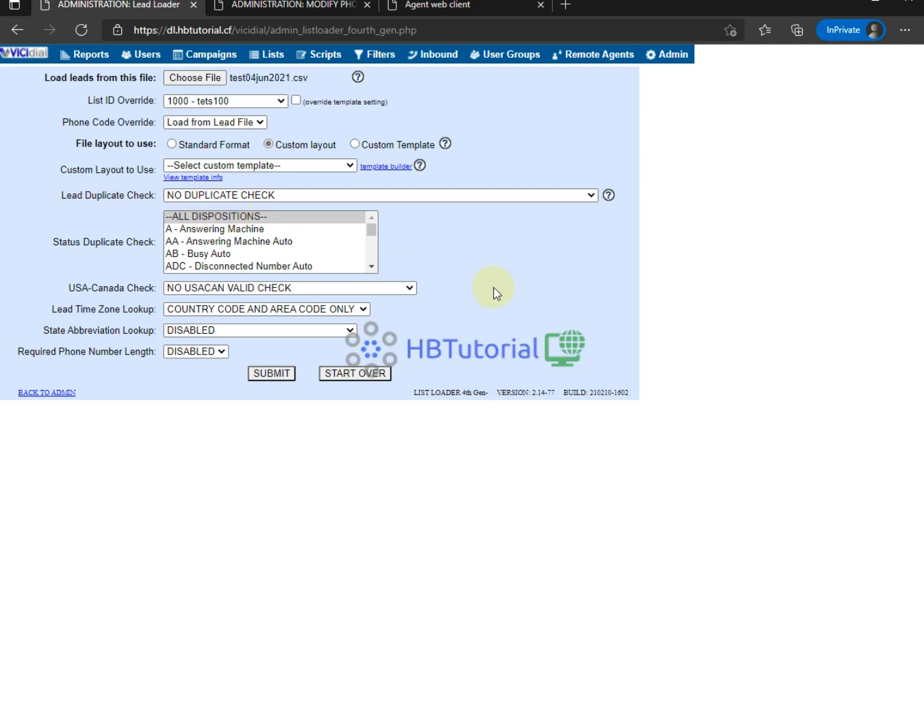
pyautogui.click(267, 374)
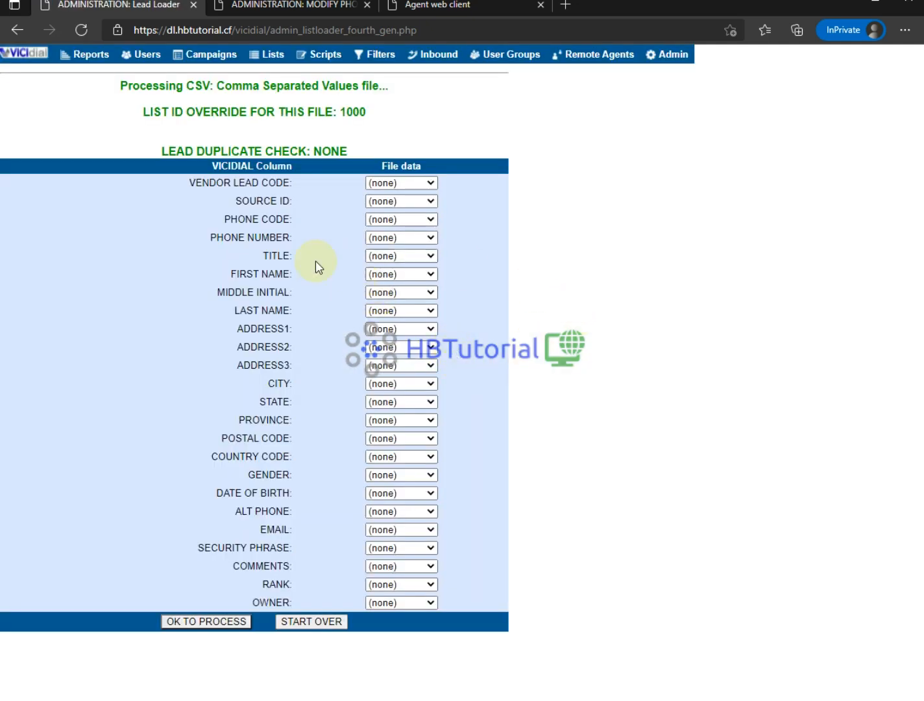
# - Map the phonecode and phoneno columns to PHONE CODE and PHONE NUMBER
pyautogui.moveTo(227, 220); pyautogui.dragTo(415, 217)
pyautogui.click(415, 219)
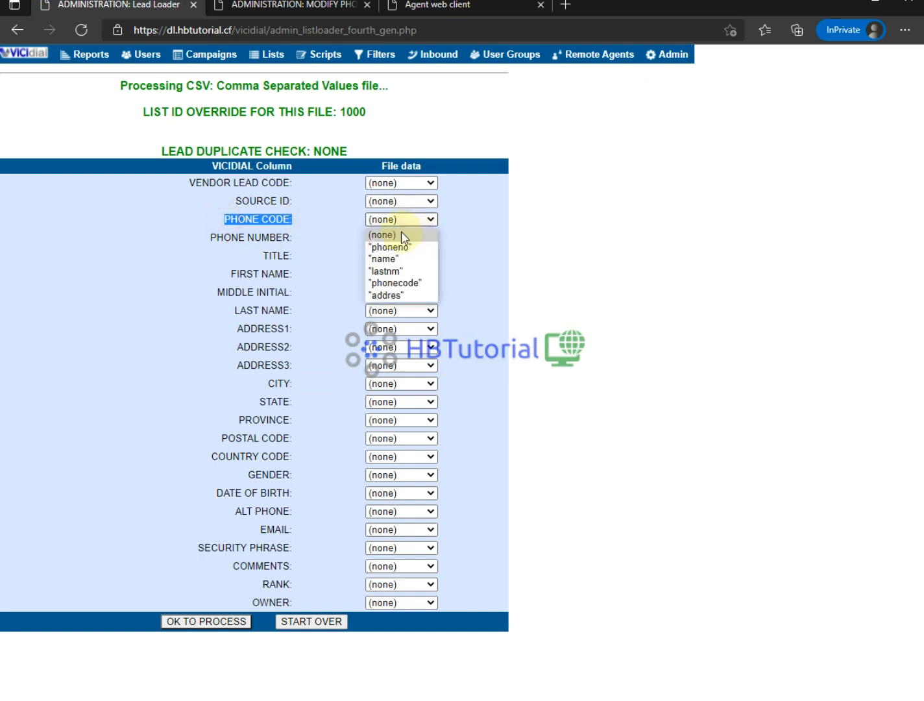
pyautogui.click(412, 283)
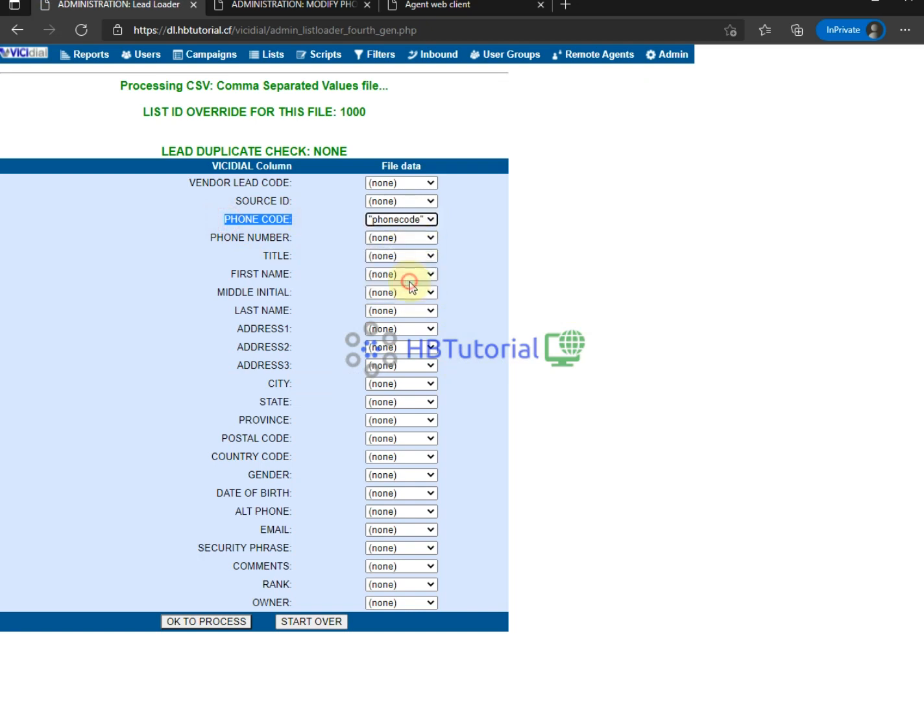
pyautogui.click(230, 234)
pyautogui.moveTo(252, 234); pyautogui.dragTo(392, 237)
pyautogui.click(393, 237)
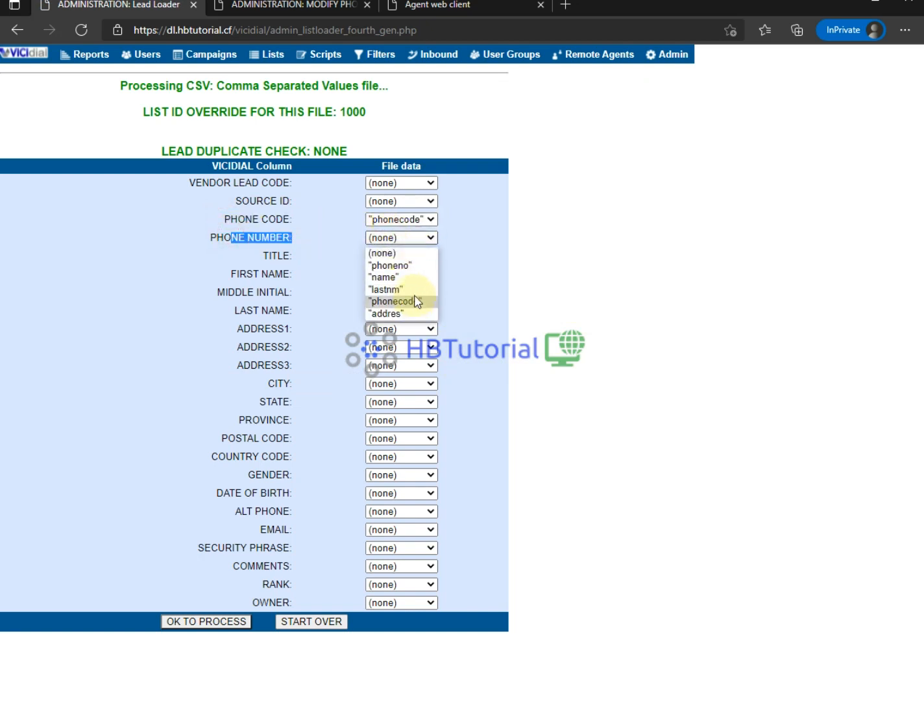
pyautogui.click(403, 267)
# - Map name, lastnm and addres to FIRST NAME, LAST NAME and ADDRESS1, then process: 10 good, 1 bad
pyautogui.click(382, 279)
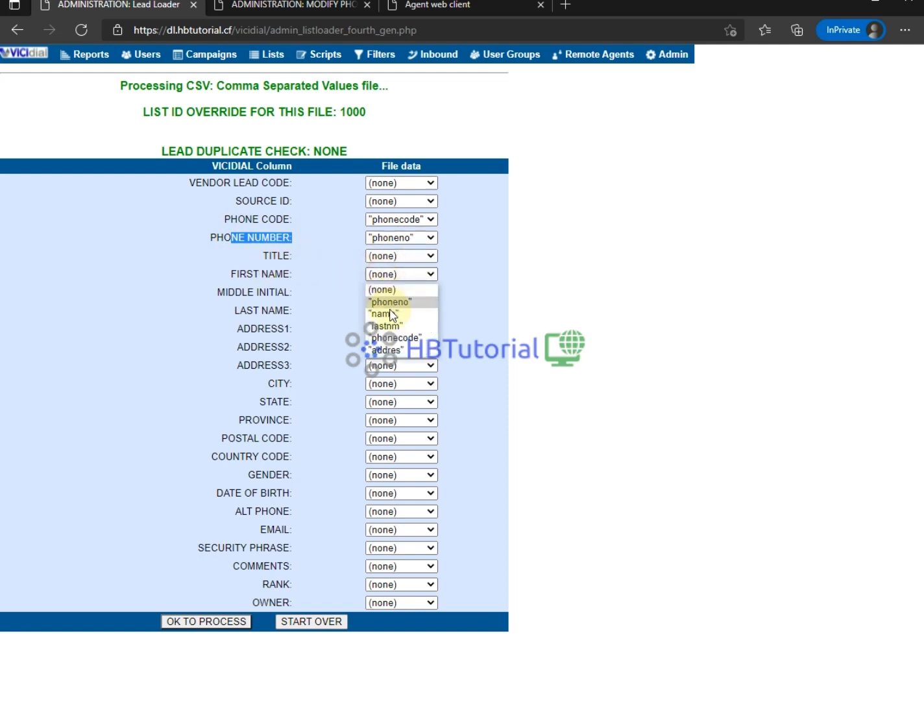
pyautogui.click(386, 314)
pyautogui.moveTo(248, 292); pyautogui.dragTo(378, 314)
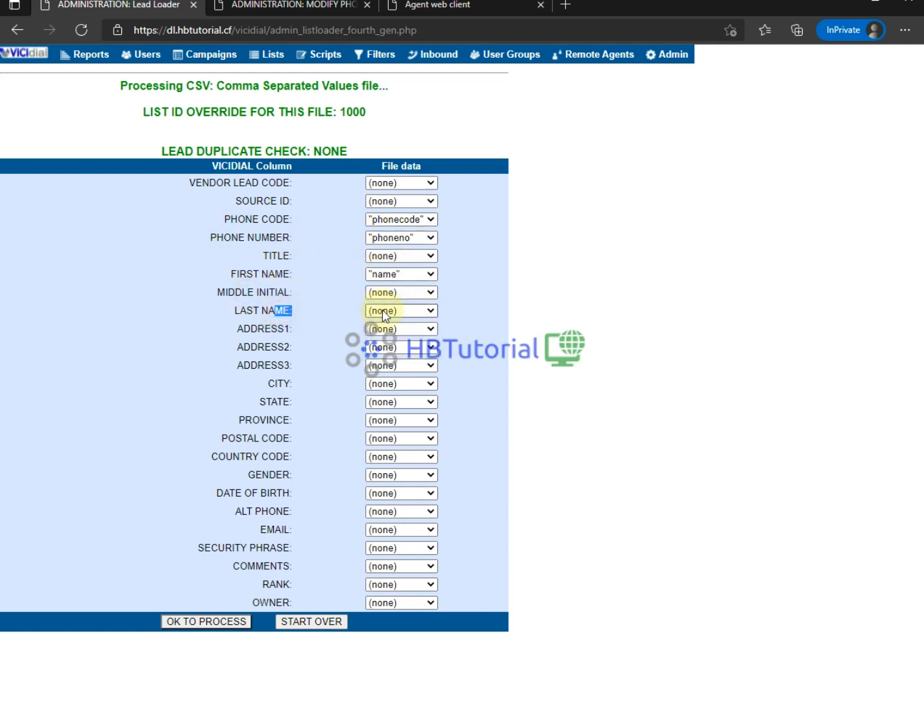
pyautogui.click(379, 312)
pyautogui.click(396, 363)
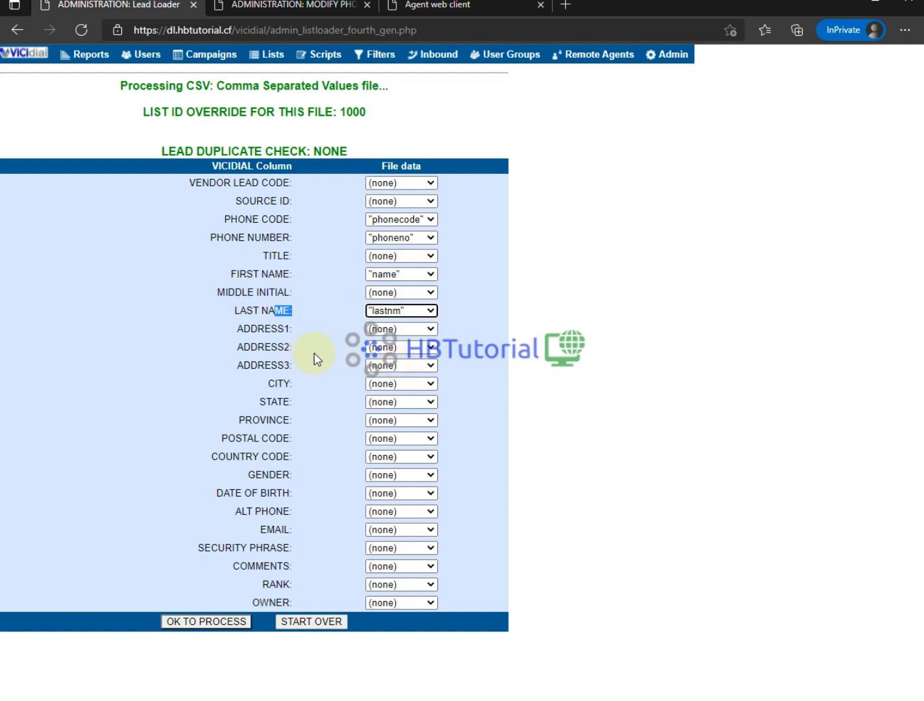
pyautogui.click(387, 328)
pyautogui.click(394, 406)
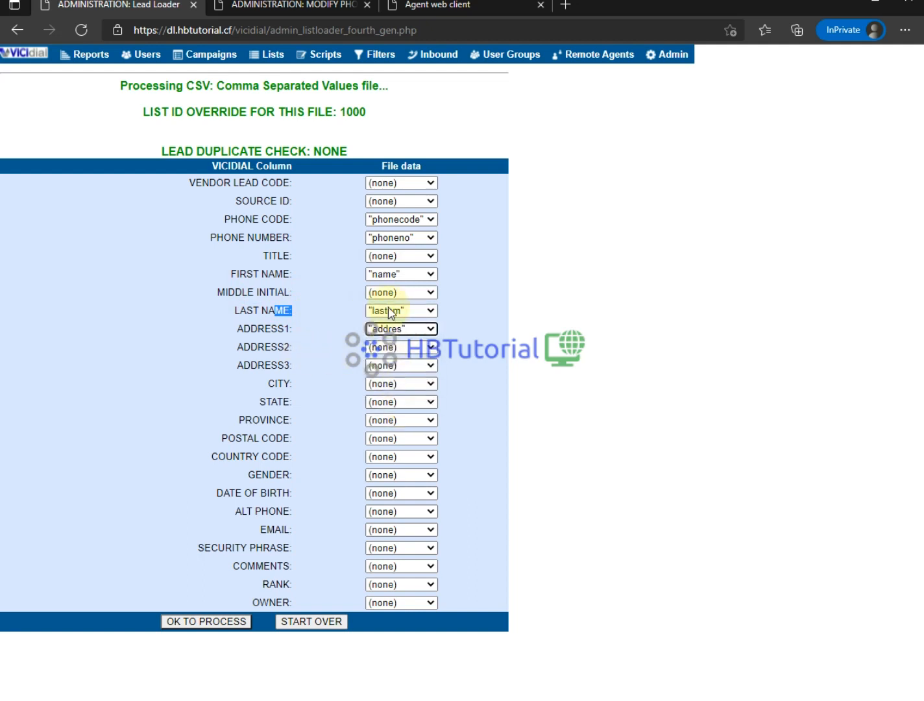
pyautogui.click(200, 623)
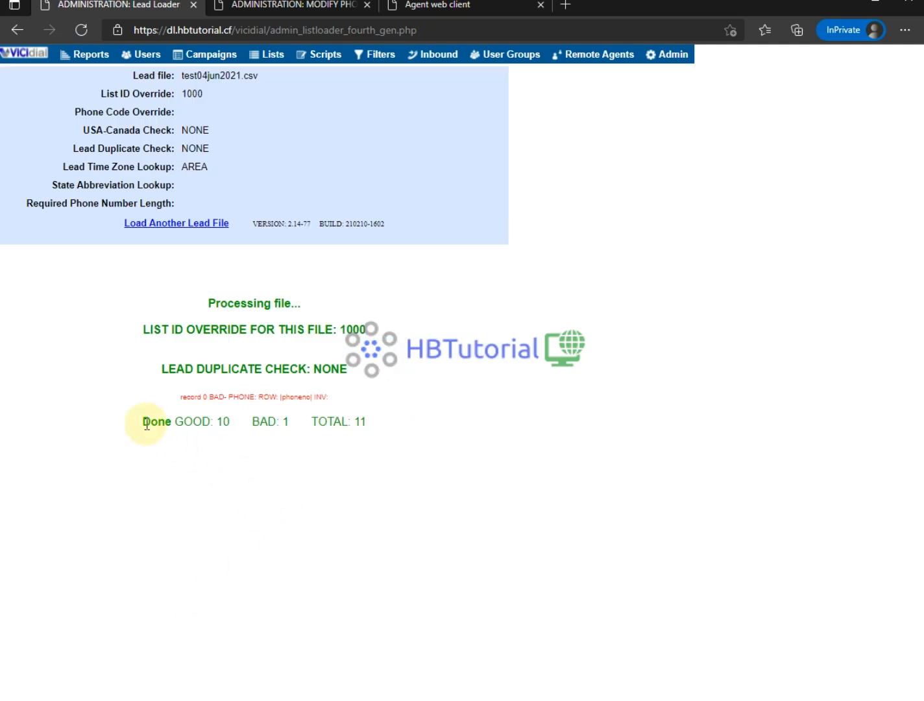
pyautogui.moveTo(144, 422); pyautogui.dragTo(389, 425)
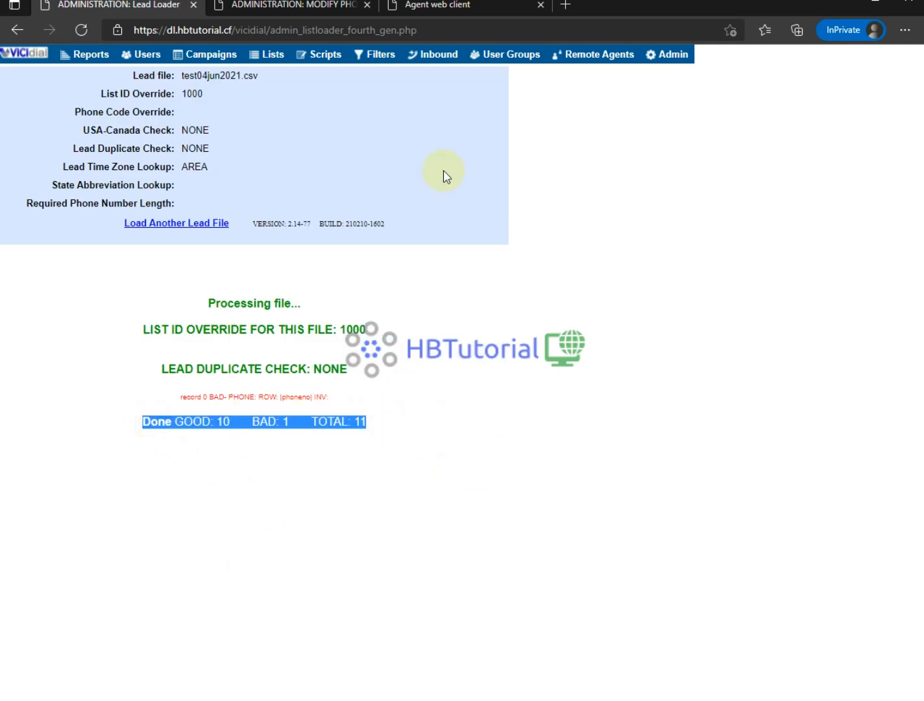
# - Log agent1000 in to the Testcamp campaign, then return to the phone record tab
pyautogui.click(463, 7)
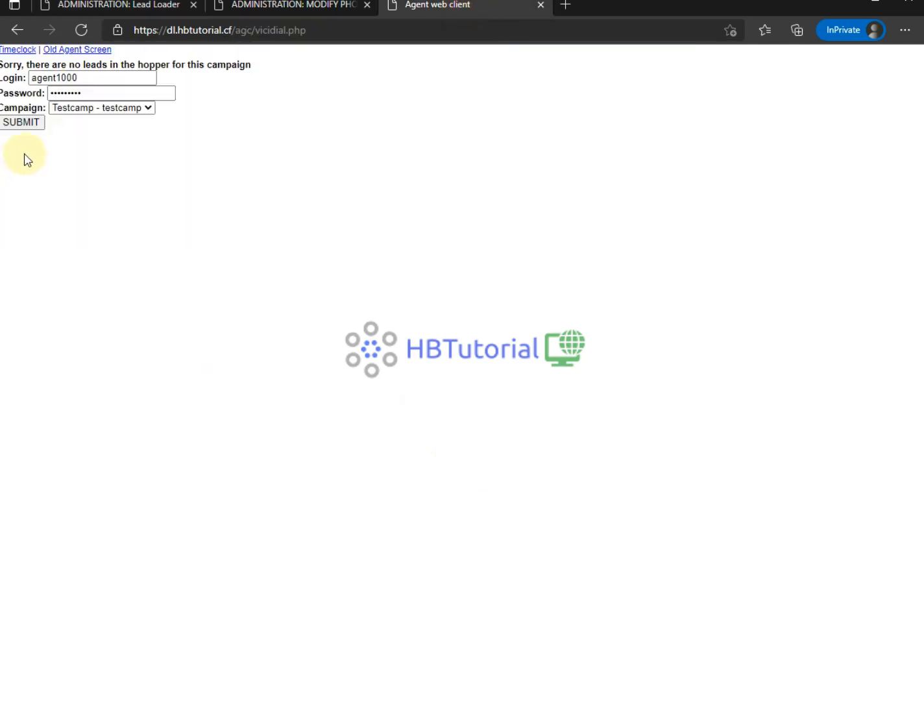
pyautogui.click(19, 123)
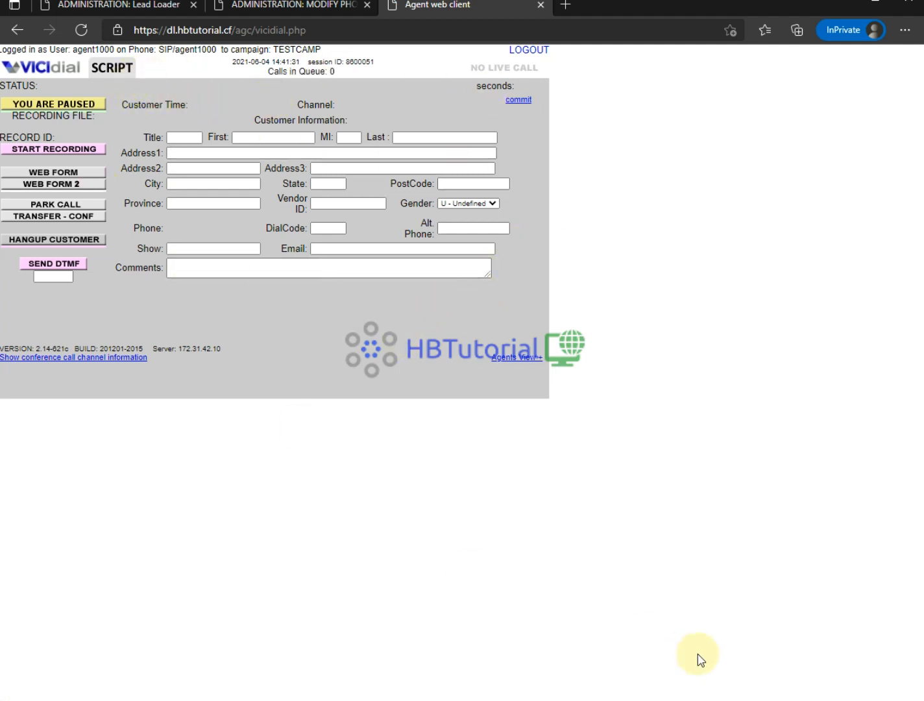
pyautogui.click(288, 9)
# - Place Zoiper beside the phone record and start a new account from its settings menu
pyautogui.click(529, 418)
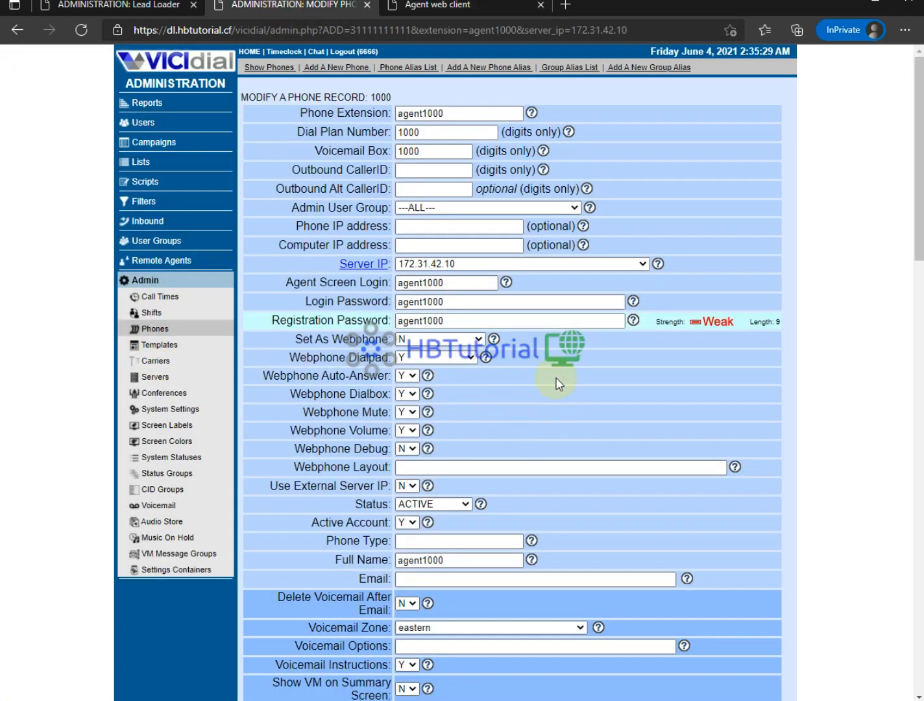
pyautogui.scroll(-2, 555, 379)
pyautogui.scroll(2, 552, 373)
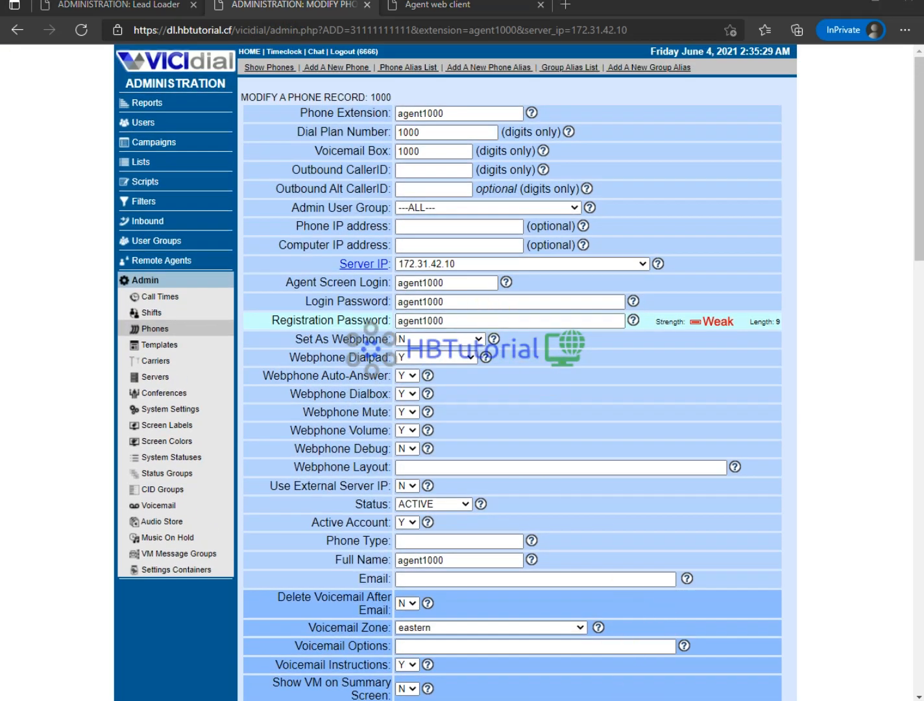
pyautogui.moveTo(548, 164); pyautogui.dragTo(640, 134)
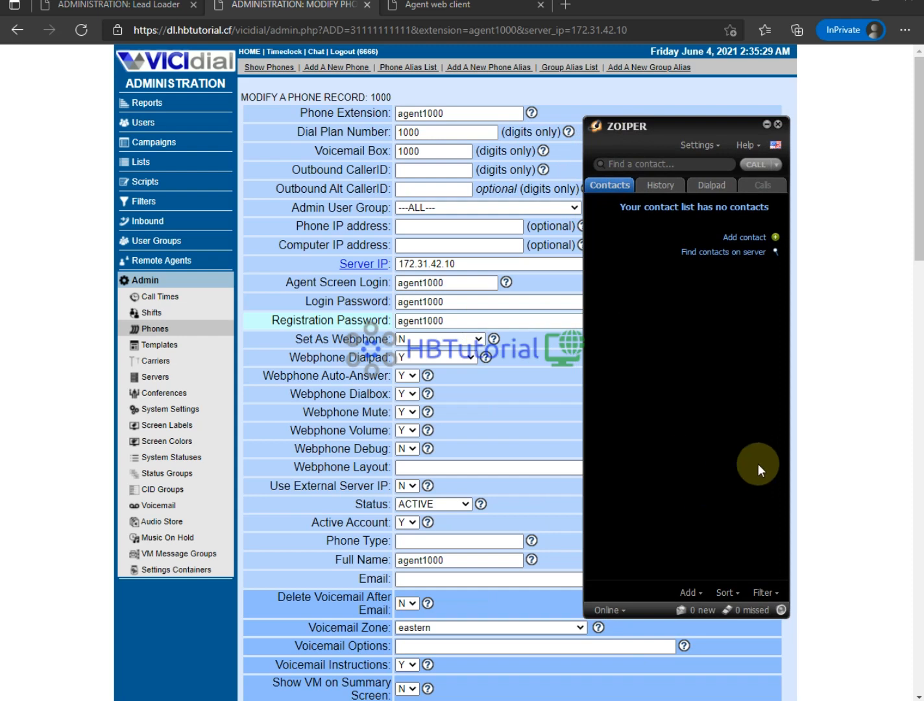
pyautogui.click(701, 149)
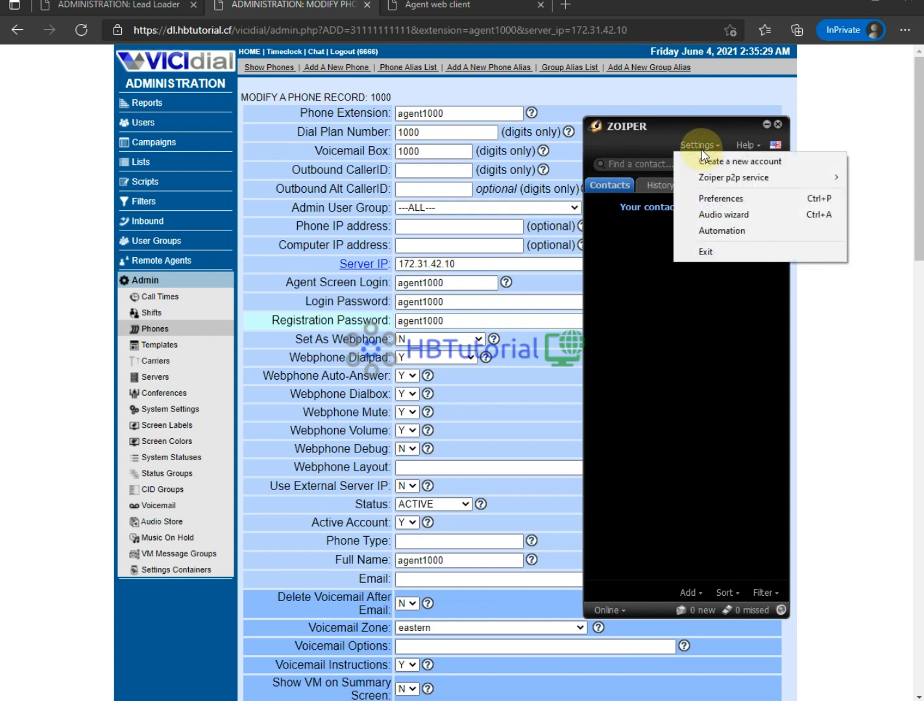
pyautogui.click(723, 164)
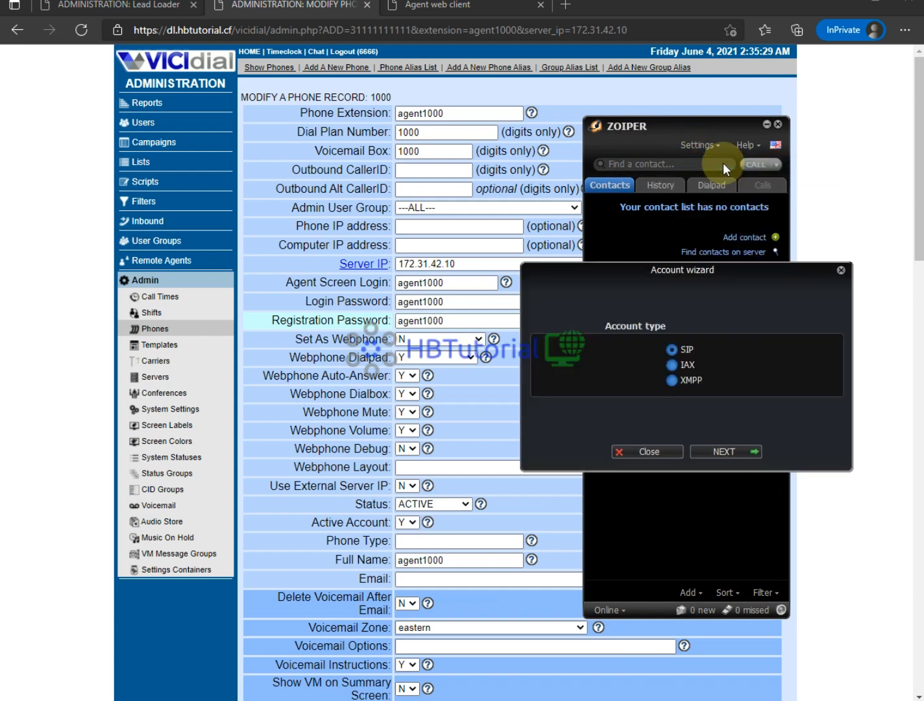
# - Keep the SIP account type and paste the agent's extension and registration password into Zoiper's credentials
pyautogui.click(720, 453)
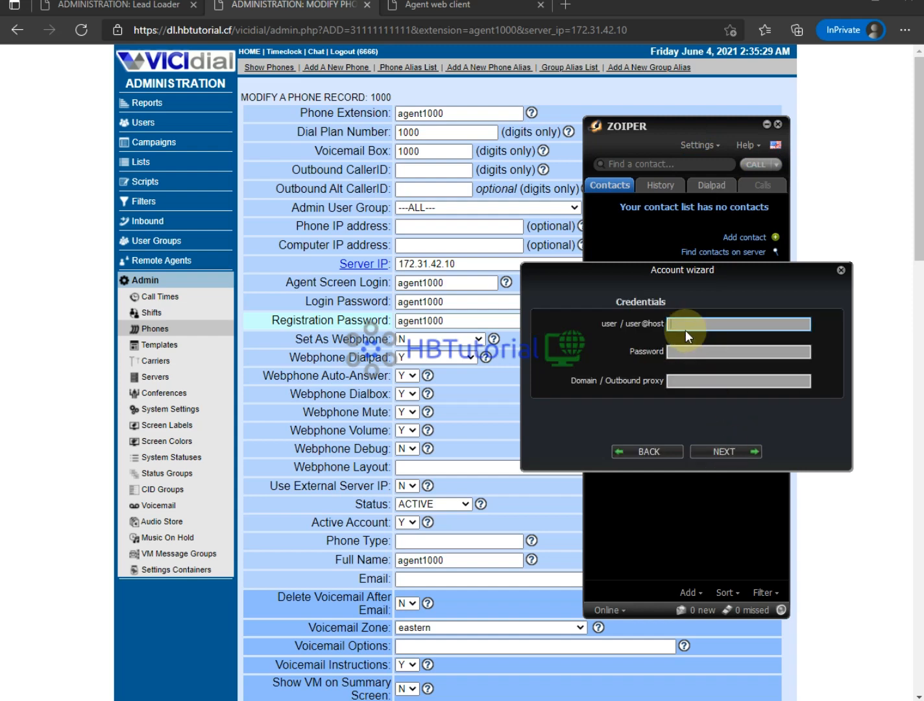
pyautogui.doubleClick(449, 113)
pyautogui.hotkey('ctrl', 'c')
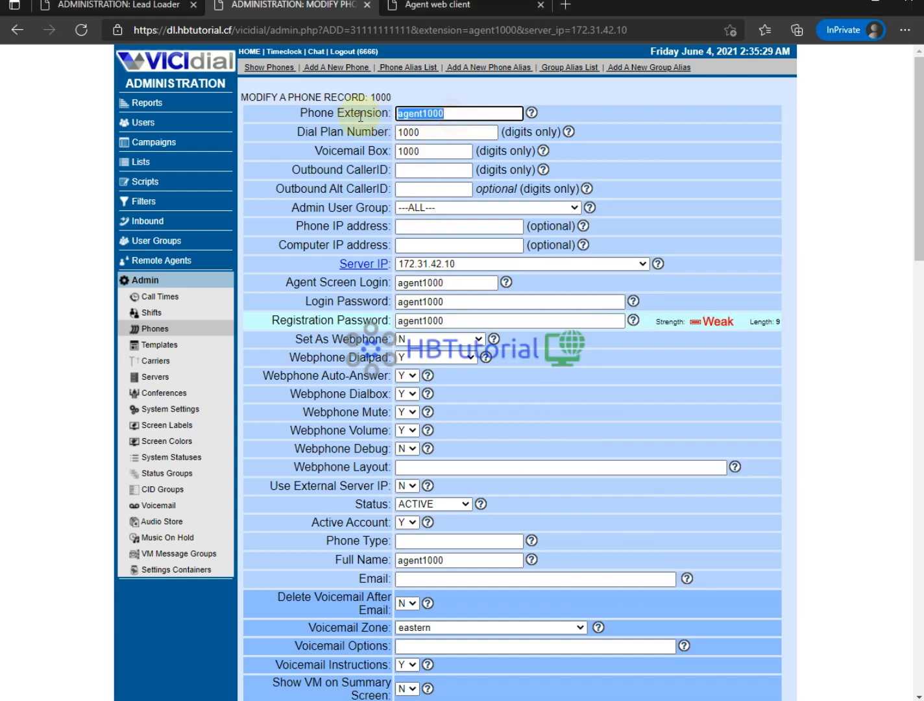
pyautogui.moveTo(639, 700)
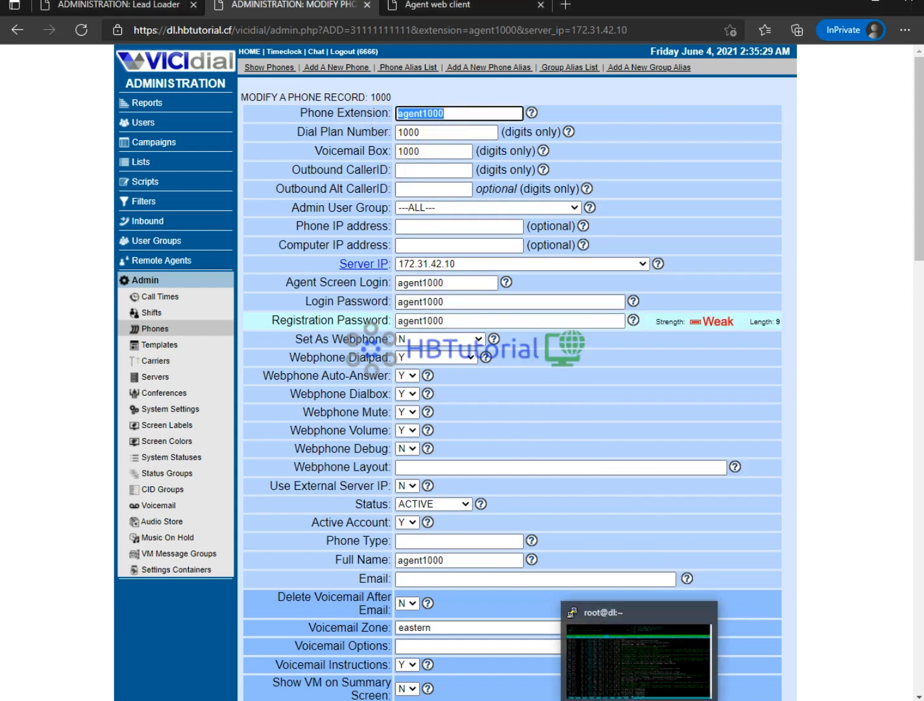
pyautogui.click(672, 700)
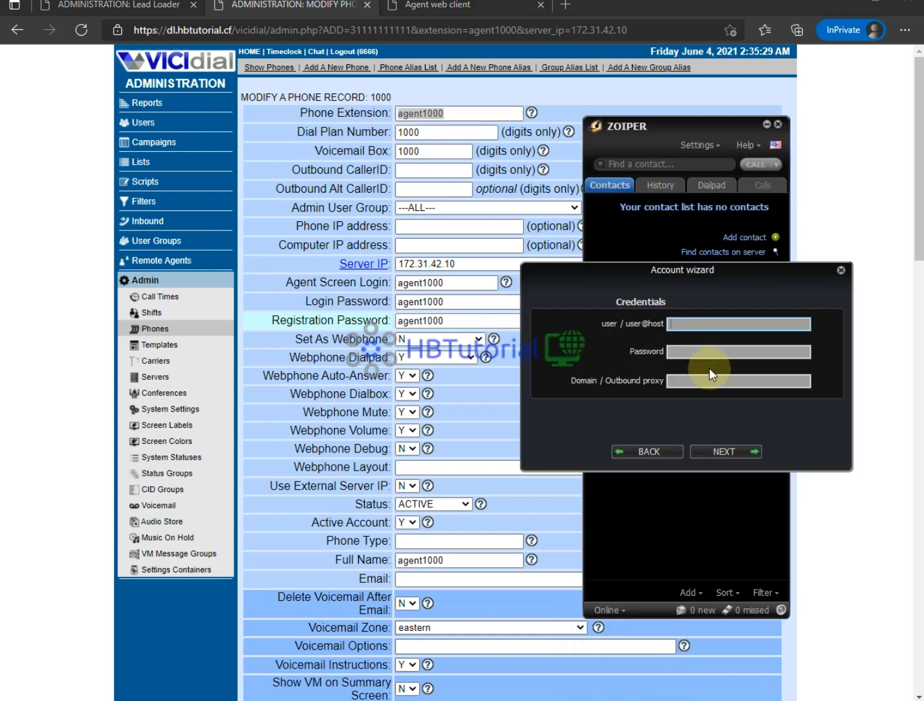
pyautogui.rightClick(695, 322)
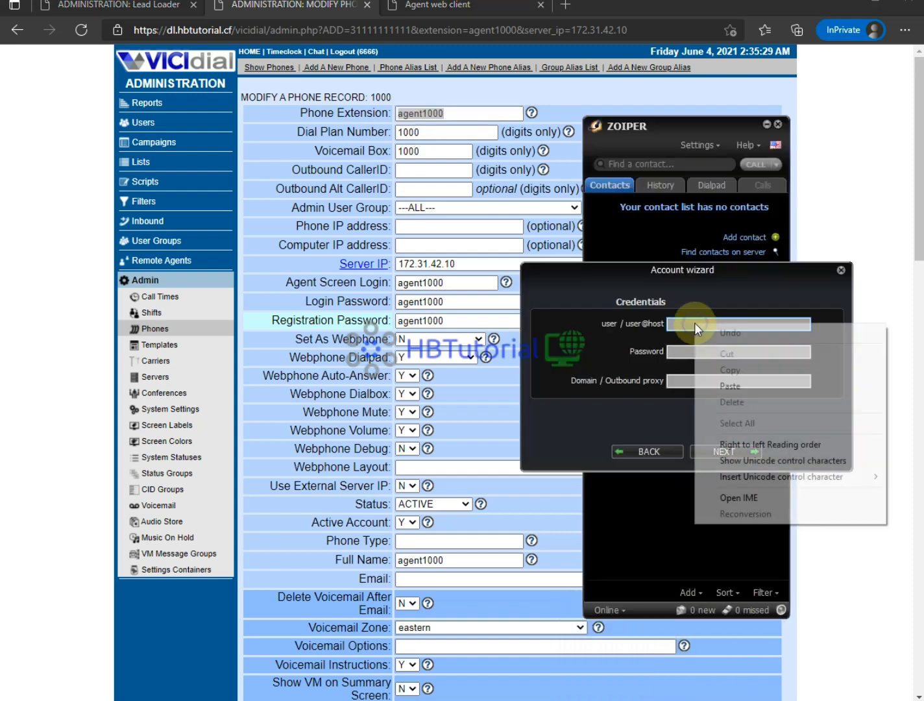
pyautogui.click(747, 385)
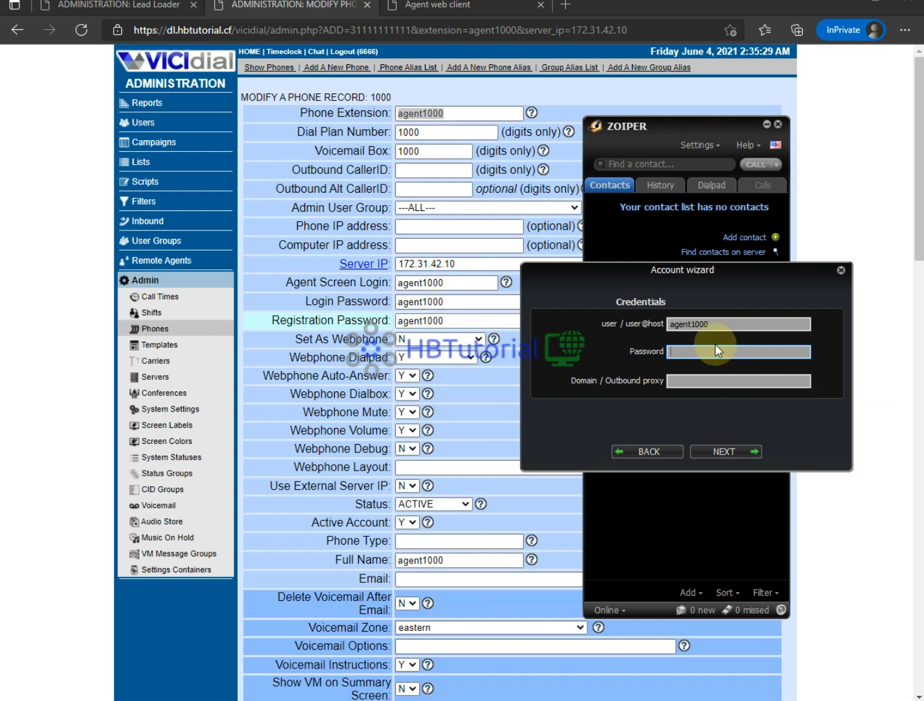
pyautogui.rightClick(691, 352)
pyautogui.click(727, 411)
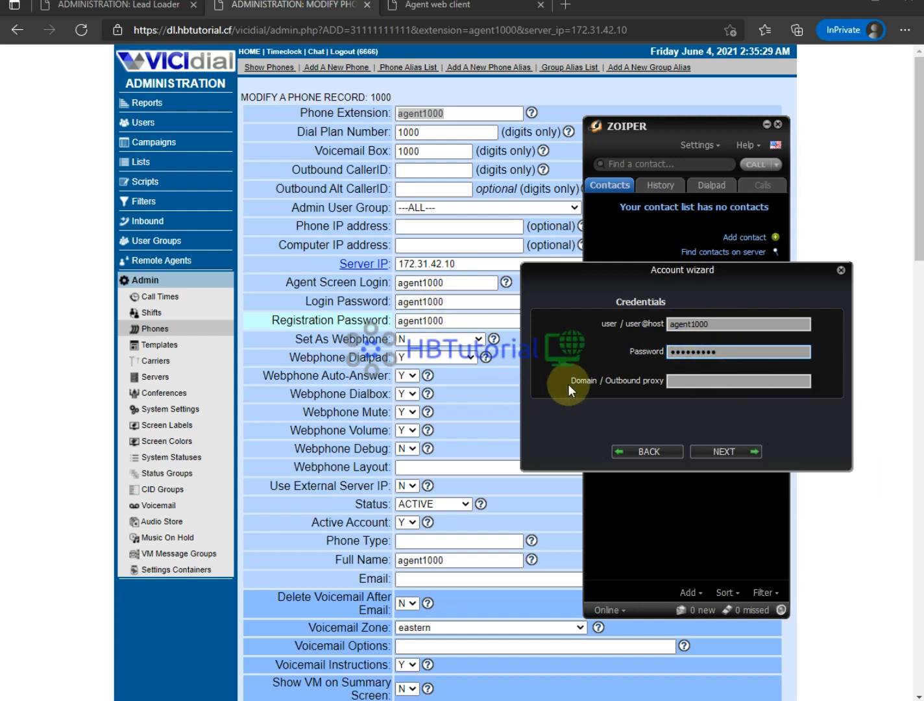
# - Look up server 172.31.42.10's entry in the phone record to find its public address 54.179.146.10
pyautogui.moveTo(576, 380); pyautogui.dragTo(199, 210)
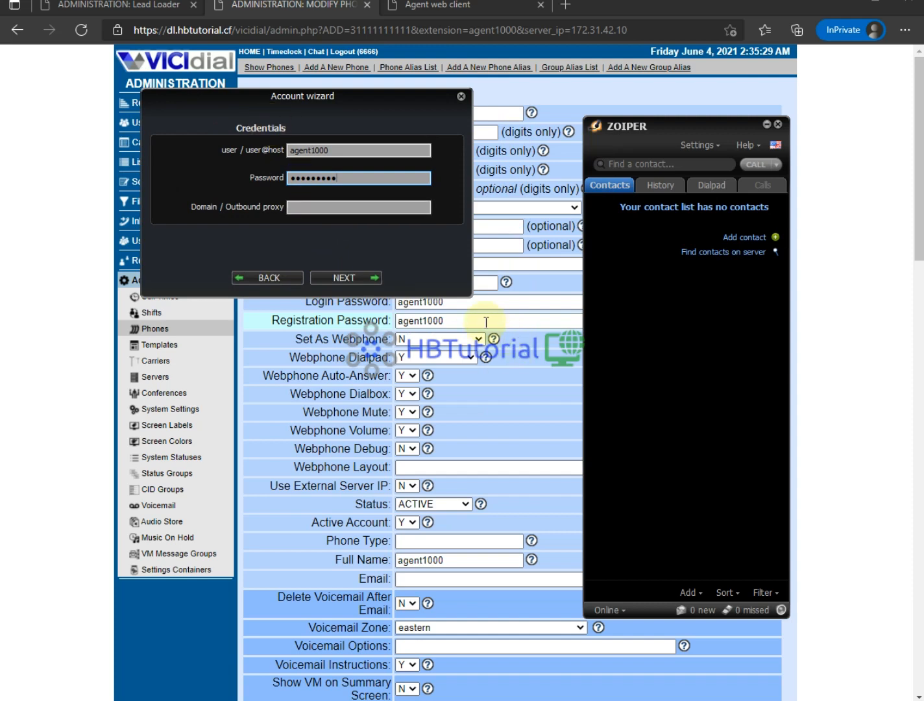
pyautogui.moveTo(253, 101); pyautogui.dragTo(779, 181)
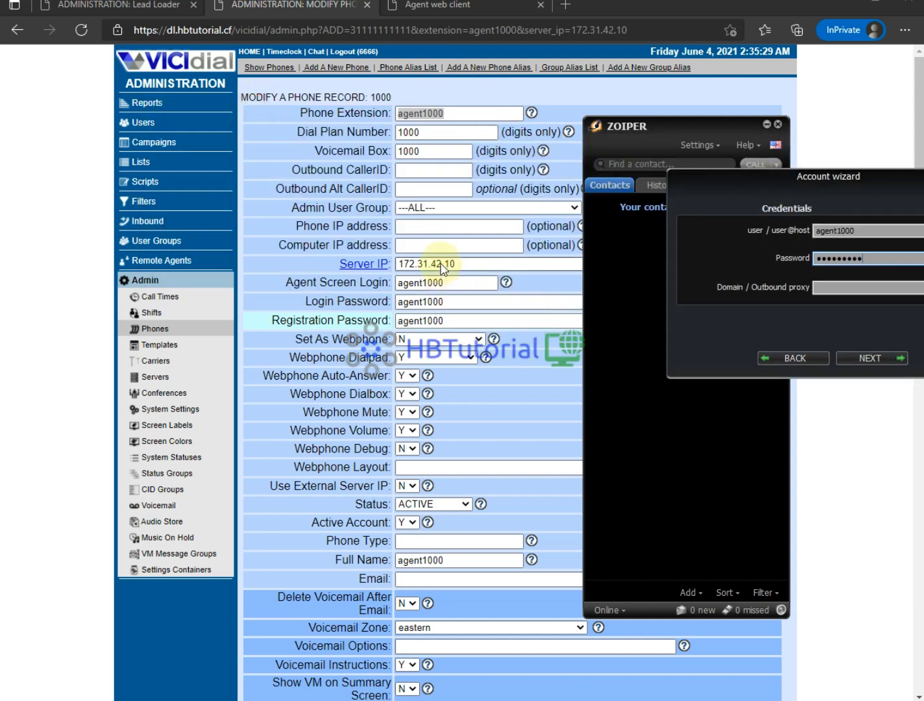
pyautogui.click(441, 265)
pyautogui.click(521, 280)
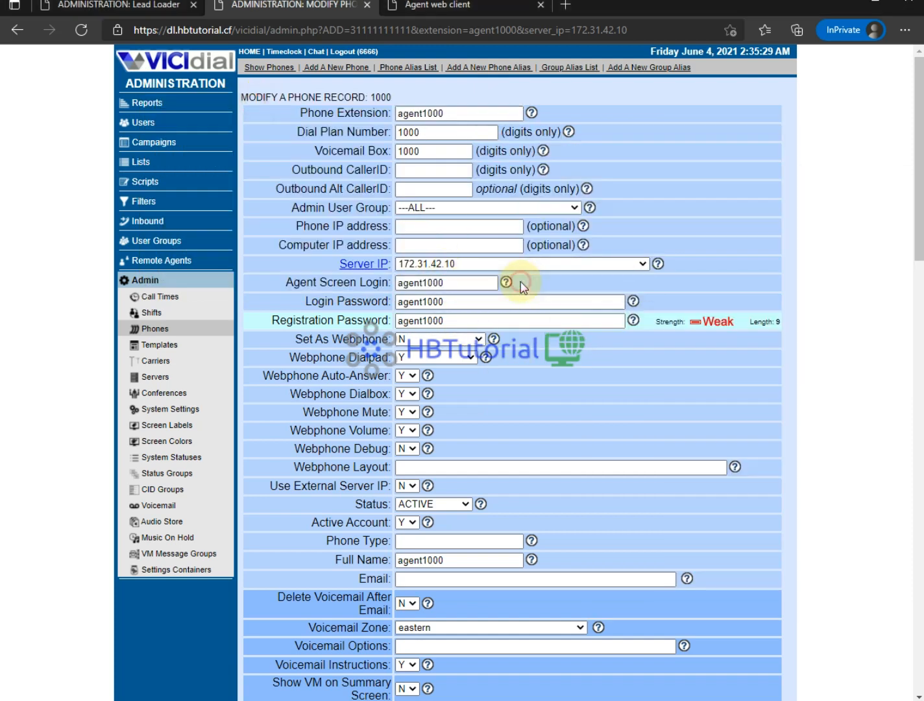
pyautogui.click(673, 700)
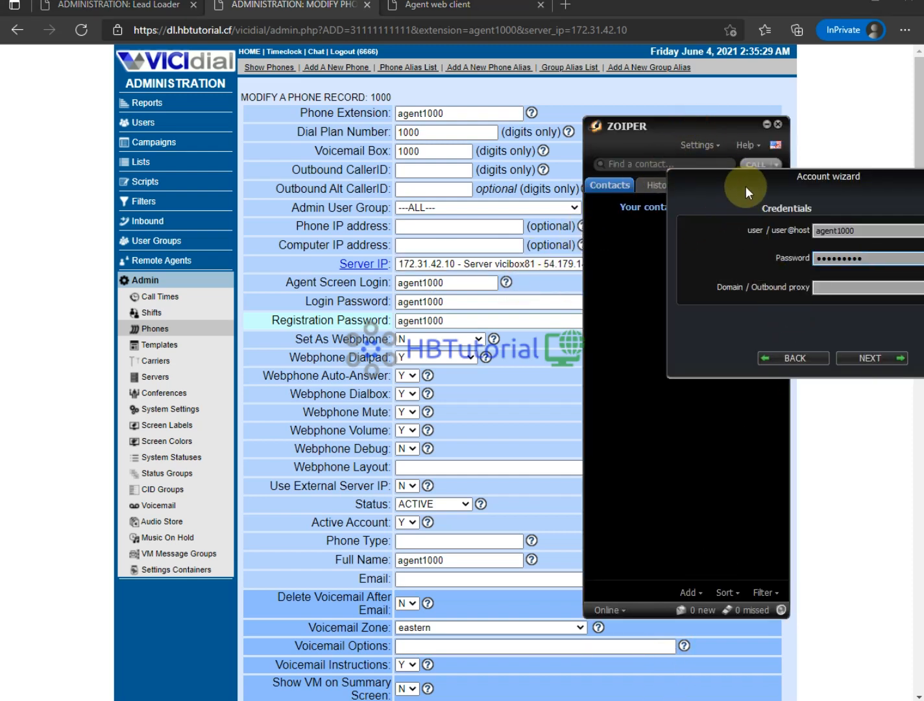
pyautogui.click(870, 263)
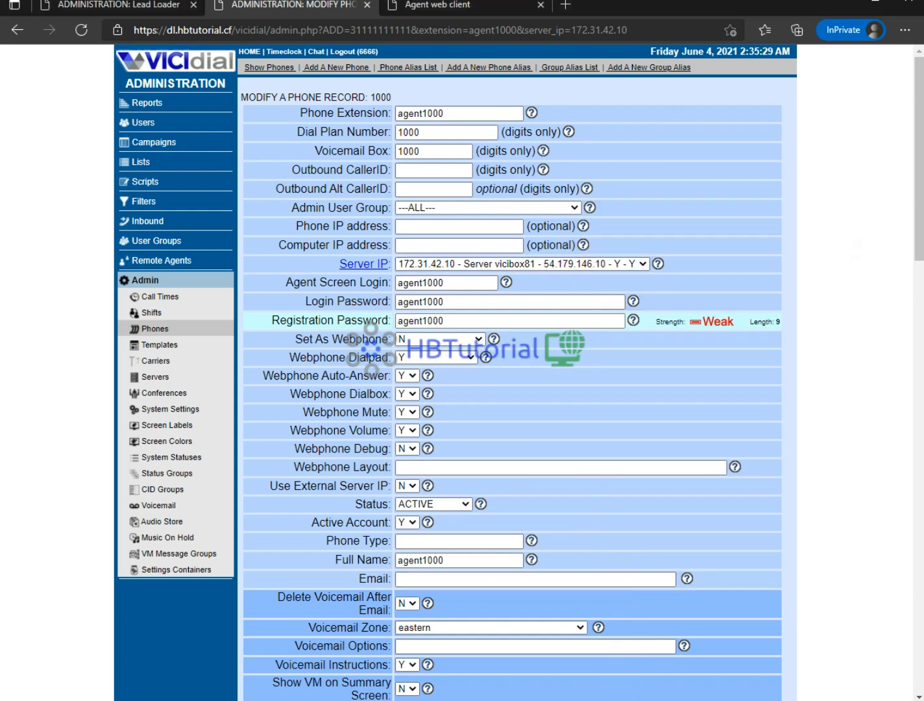
# - Enter 54.179.146.10 as the Zoiper account domain, checking it against the phone record
pyautogui.click(607, 700)
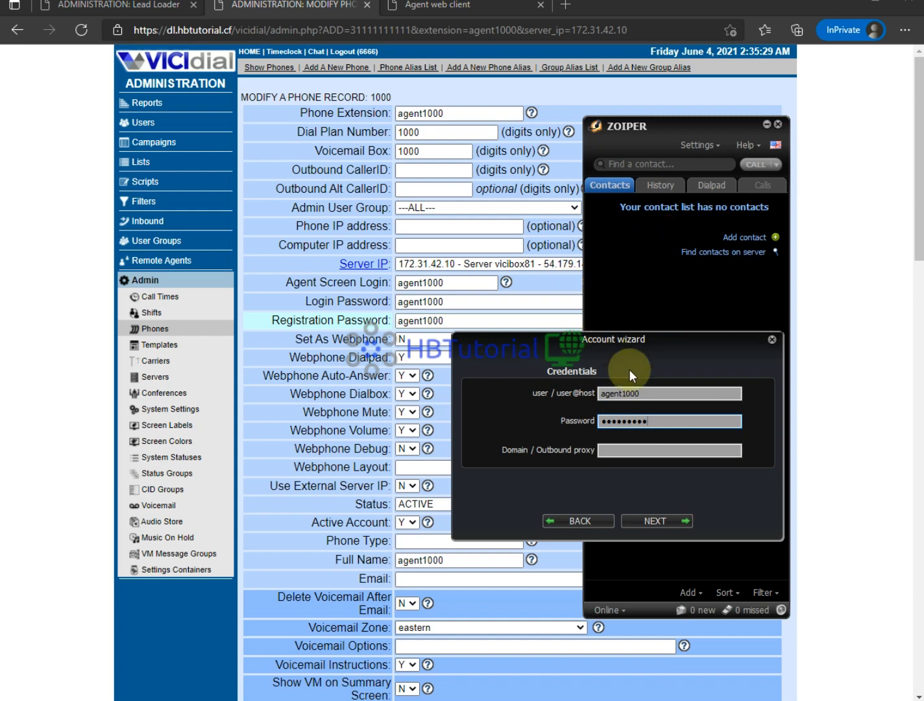
pyautogui.press('Tab')
pyautogui.write('54')
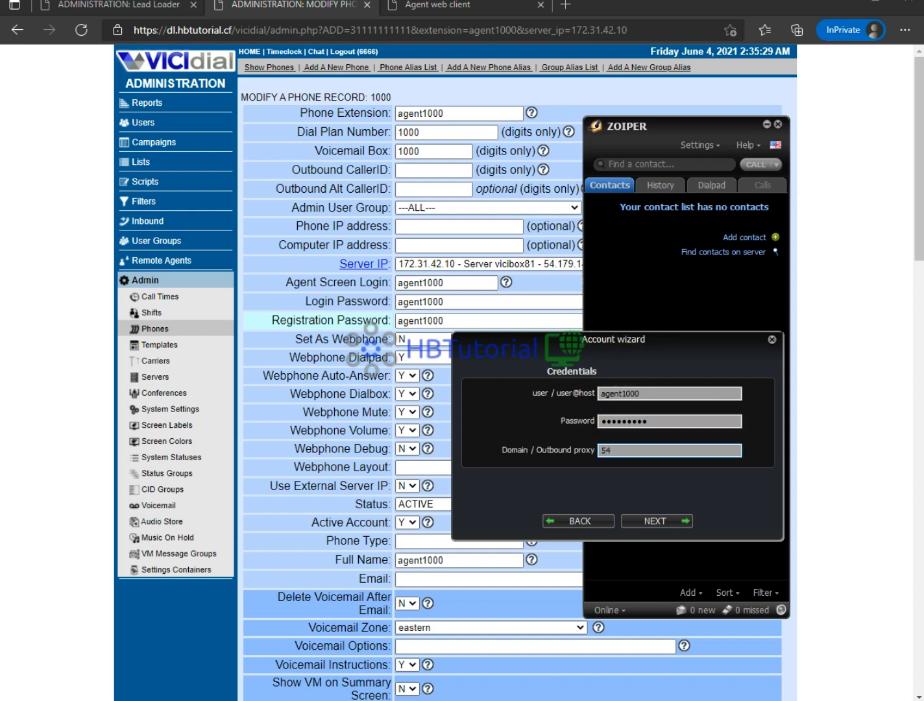
pyautogui.write('.179.')
pyautogui.click(867, 260)
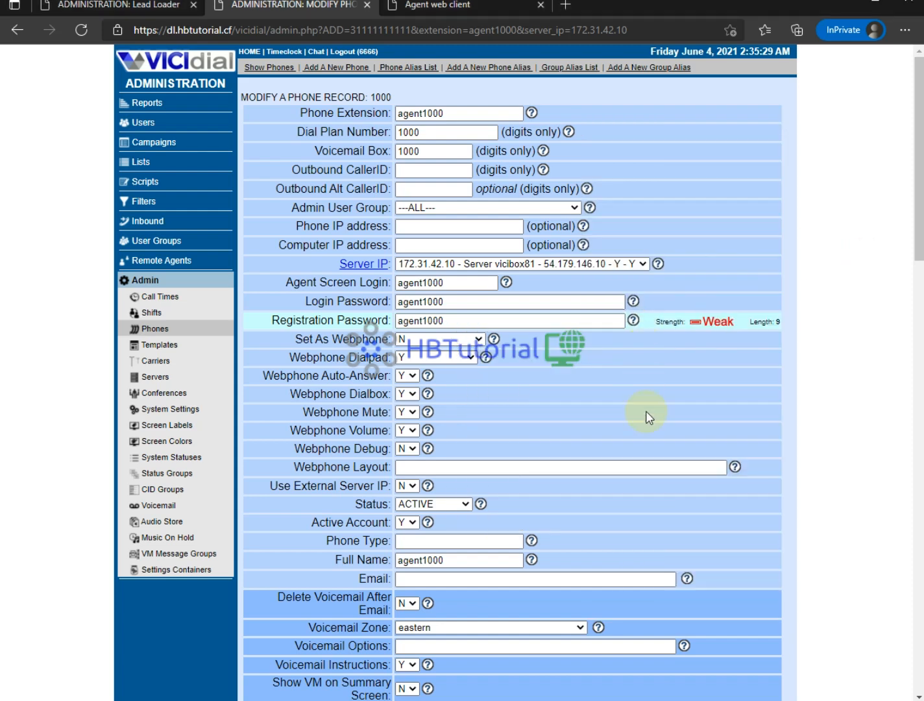
pyautogui.click(620, 700)
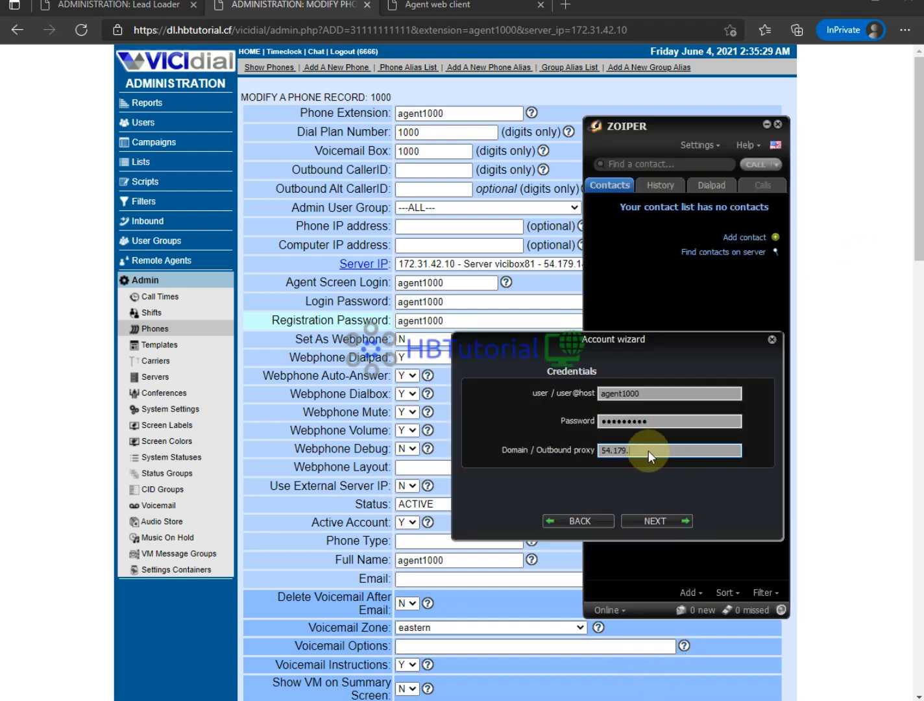
pyautogui.write('146.')
pyautogui.click(855, 392)
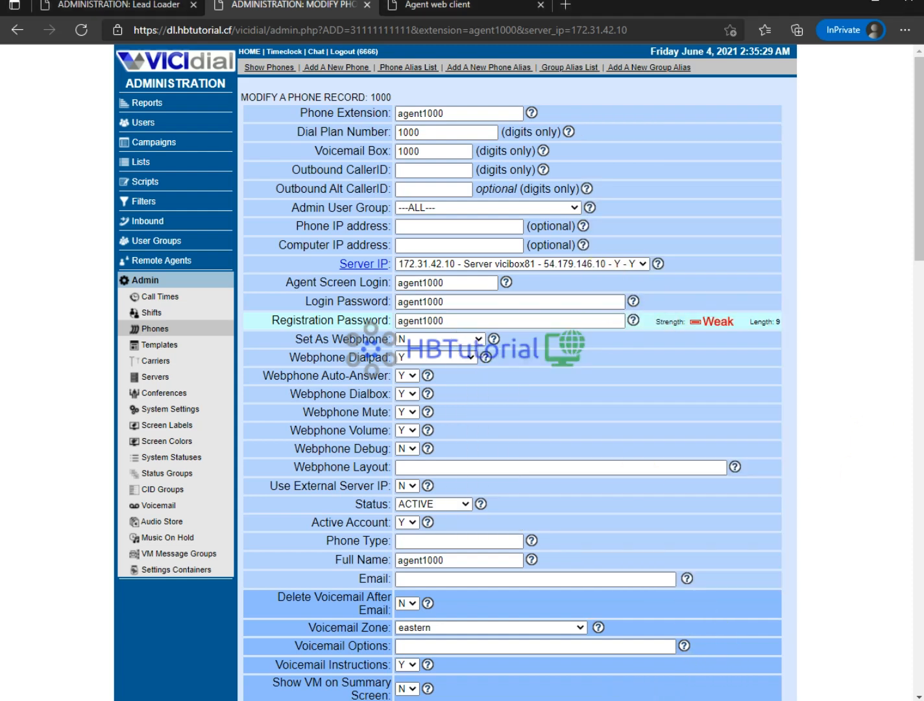
pyautogui.click(656, 700)
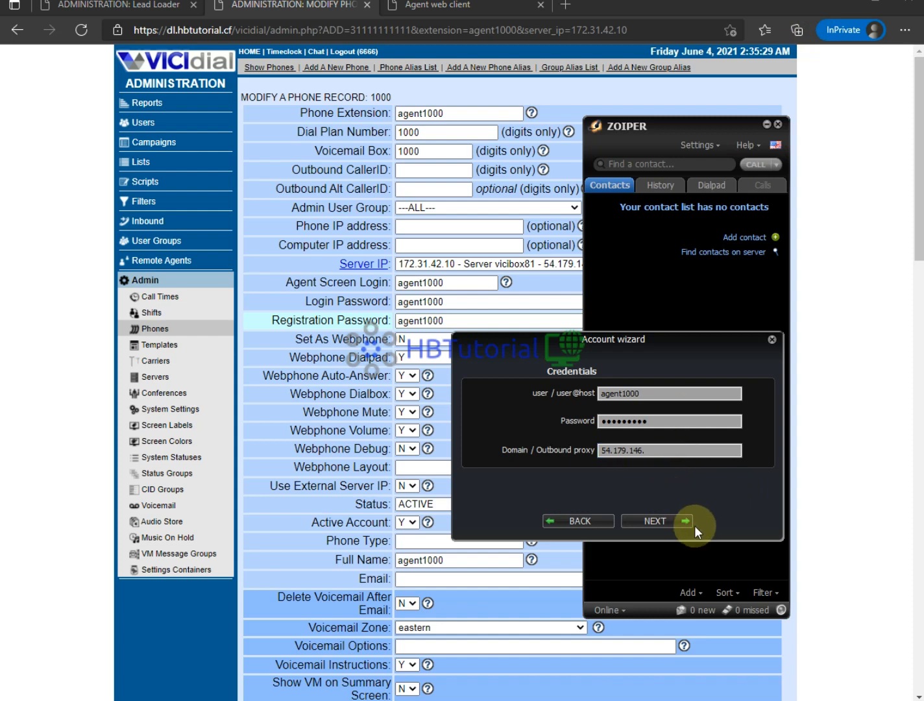
pyautogui.write('10')
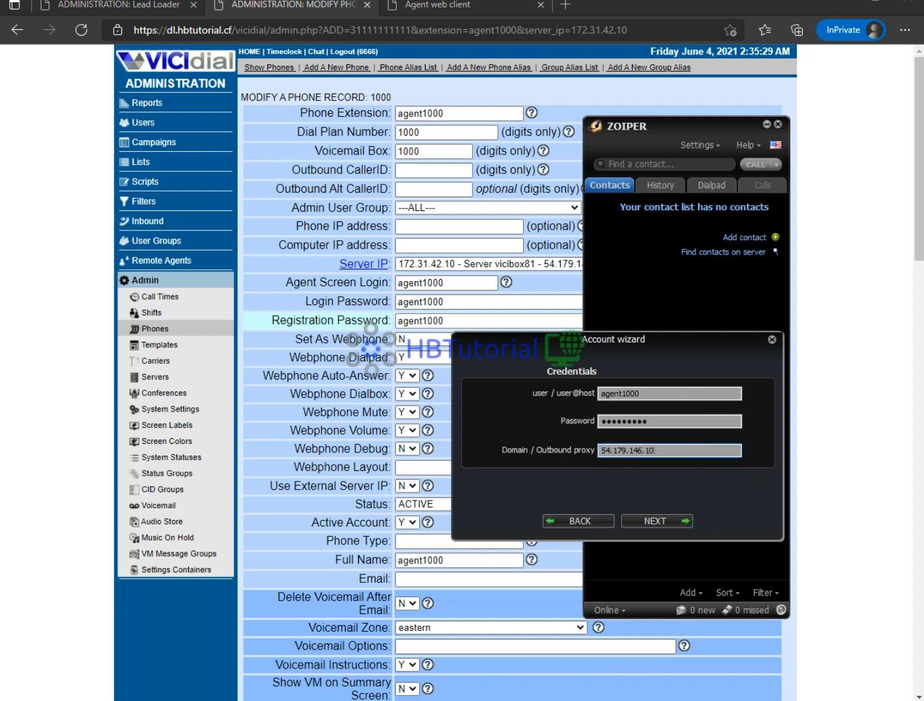
# - Advance the wizard, retry after the connection error, and close it once the account is added
pyautogui.click(667, 519)
pyautogui.click(668, 519)
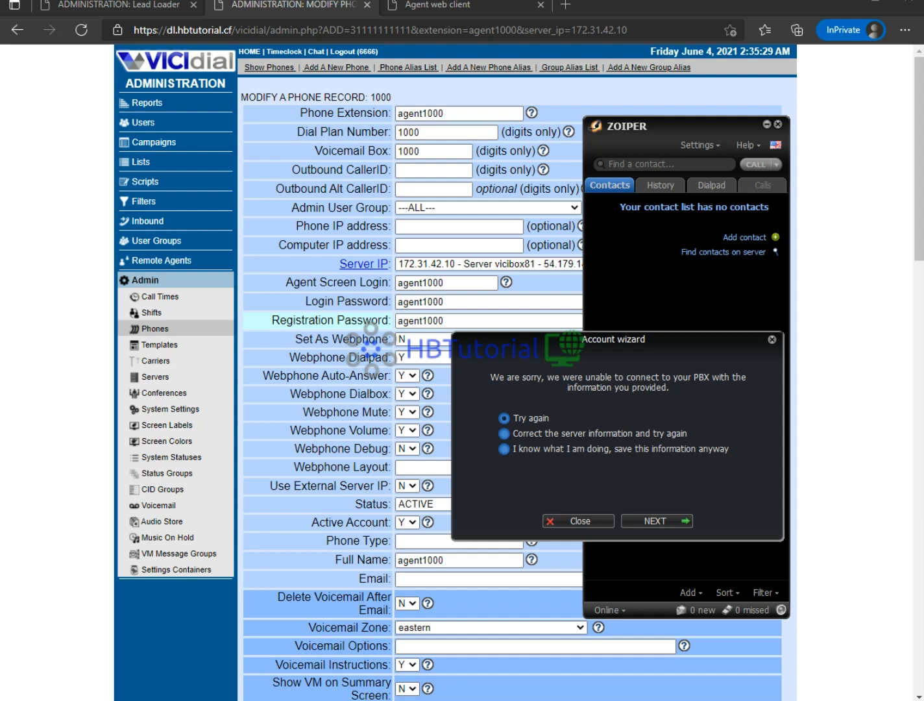
pyautogui.click(664, 522)
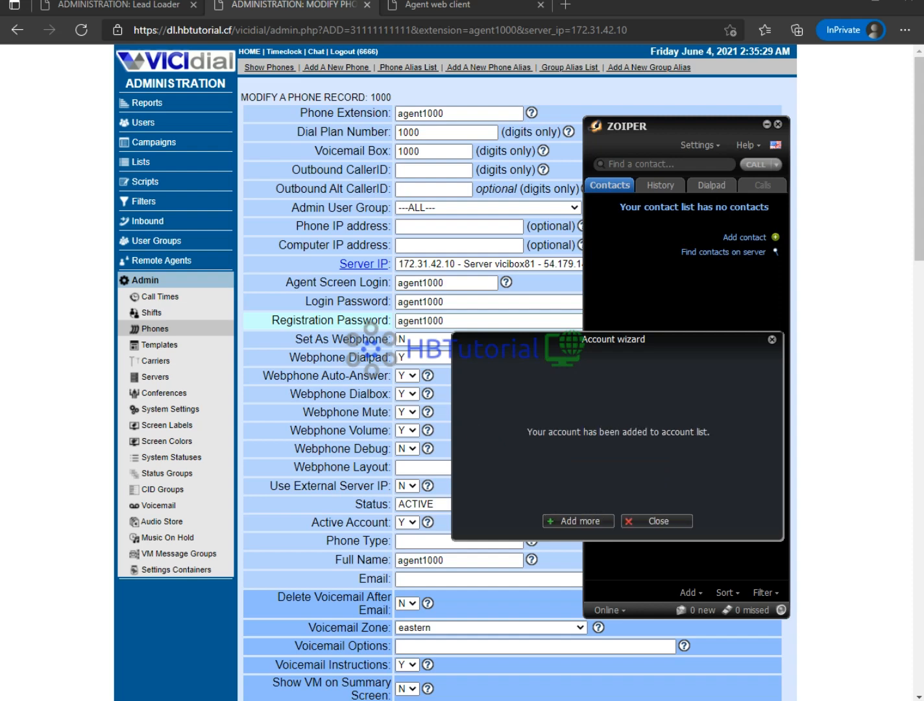
pyautogui.click(669, 523)
pyautogui.click(706, 143)
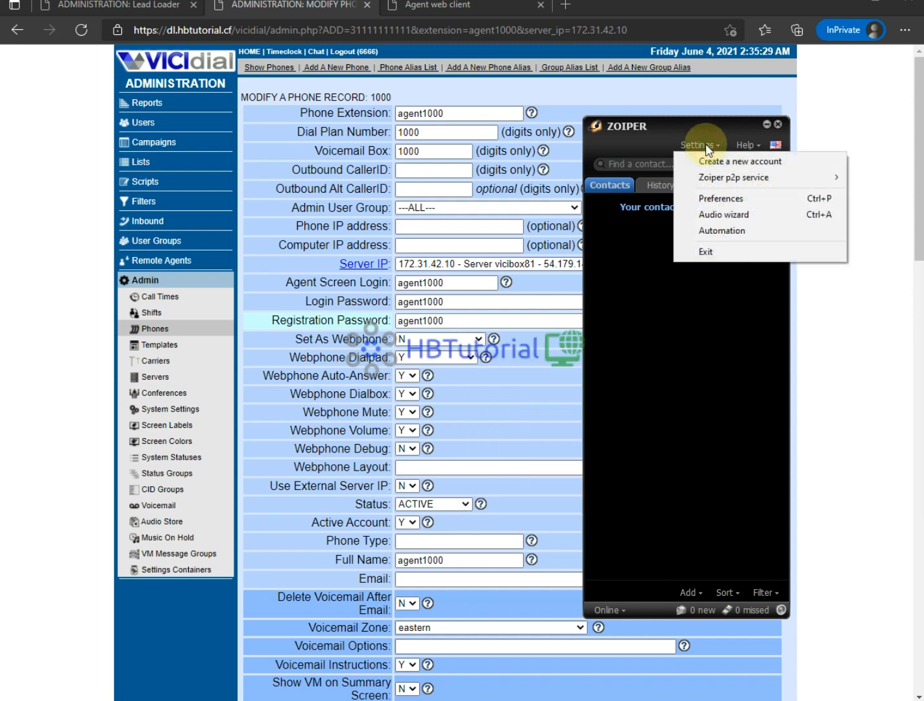
# - Have the session call the agent again, then log out and return to the Re-Login form
pyautogui.click(839, 349)
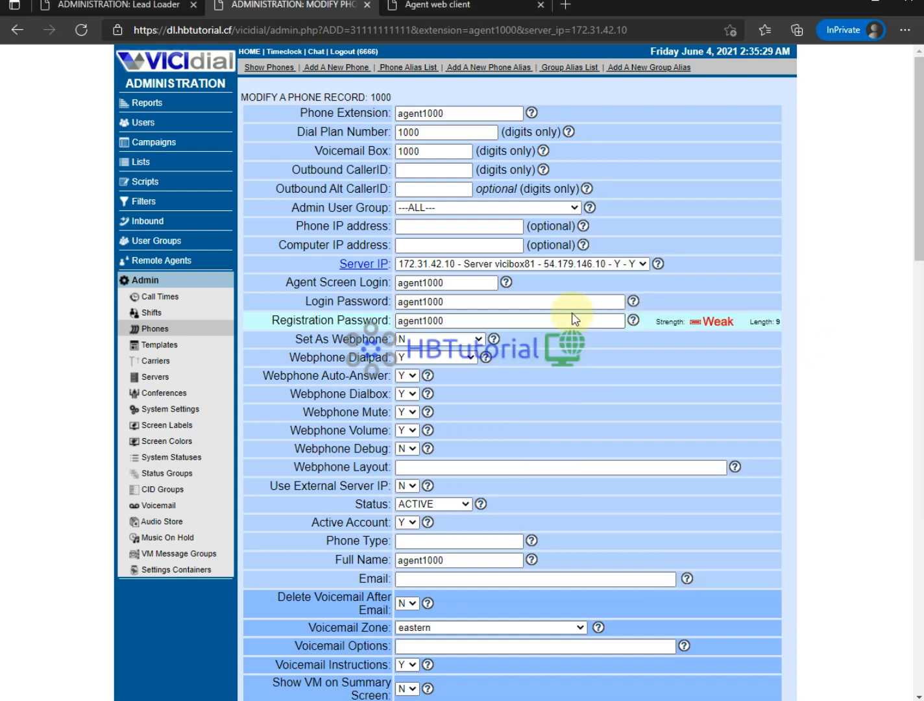
pyautogui.click(439, 7)
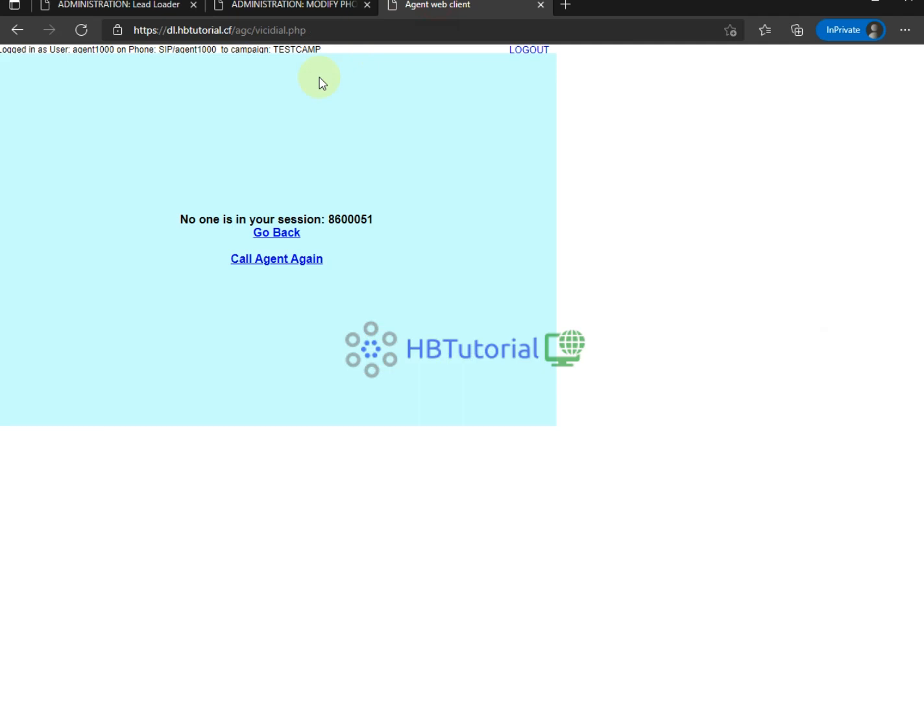
pyautogui.click(268, 261)
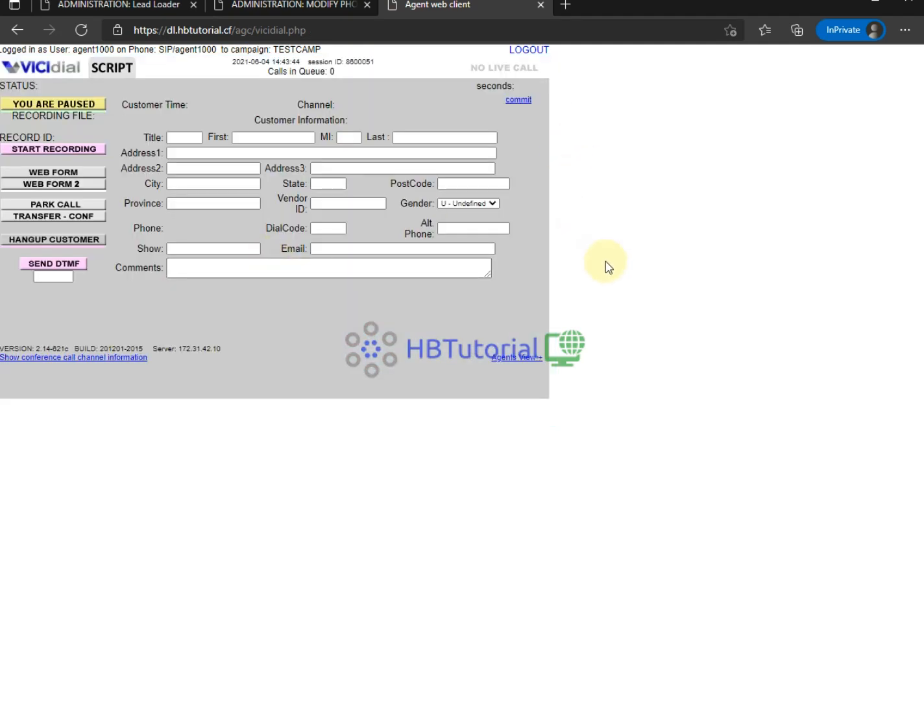
pyautogui.click(529, 49)
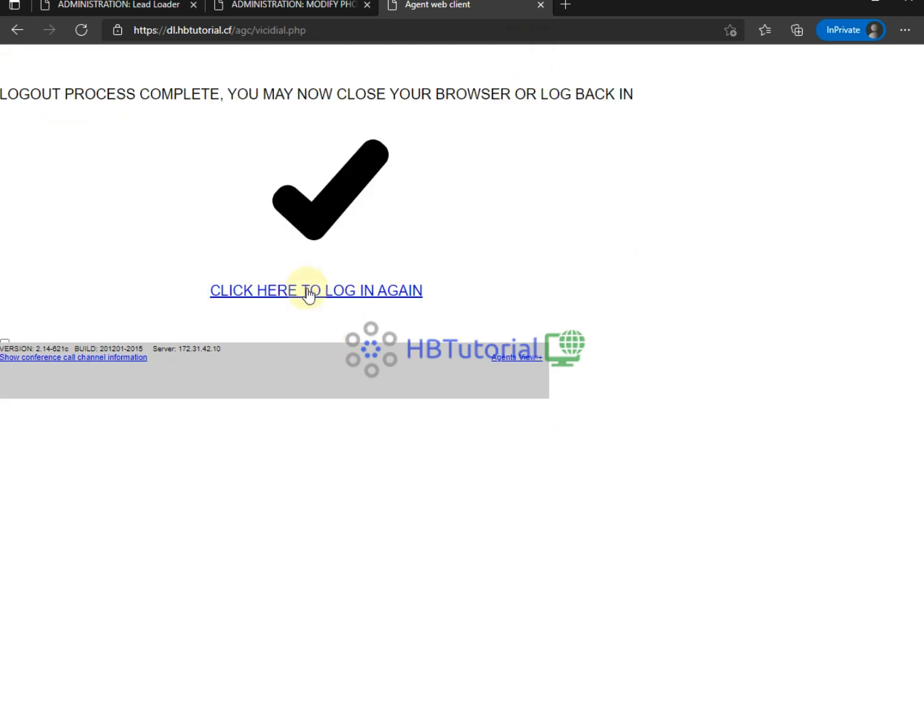
pyautogui.click(307, 287)
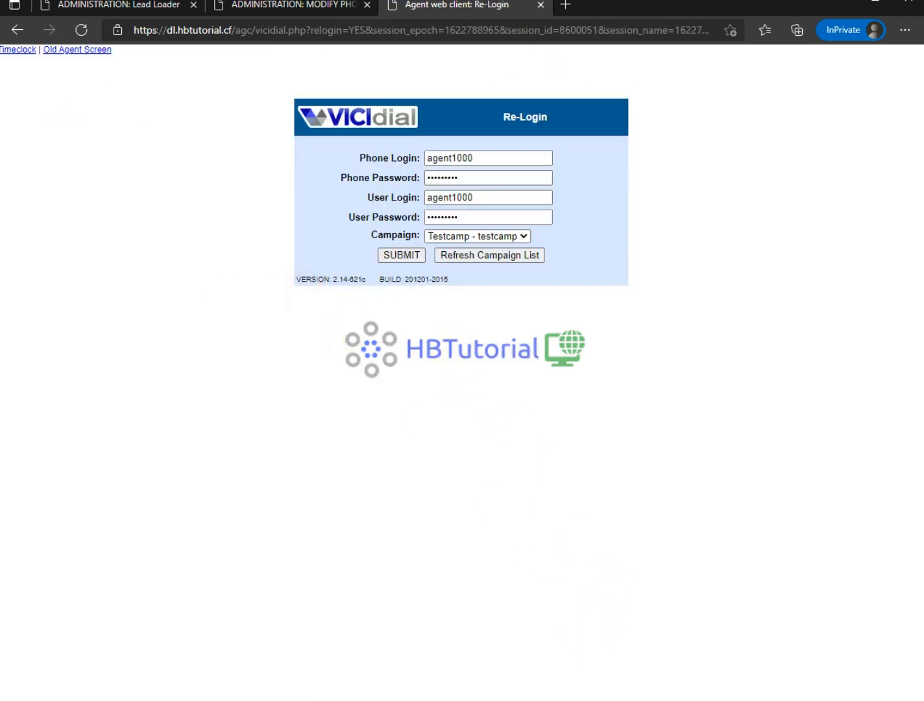
# - Review the SIP accounts listed in Zoiper's Preferences
pyautogui.click(596, 700)
pyautogui.click(692, 149)
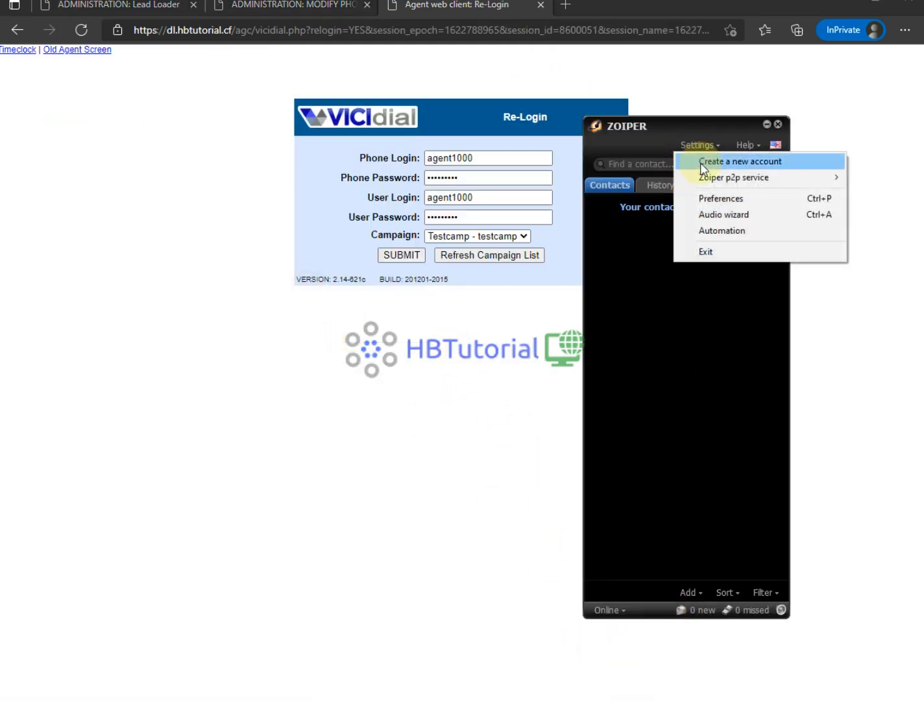
pyautogui.moveTo(709, 179)
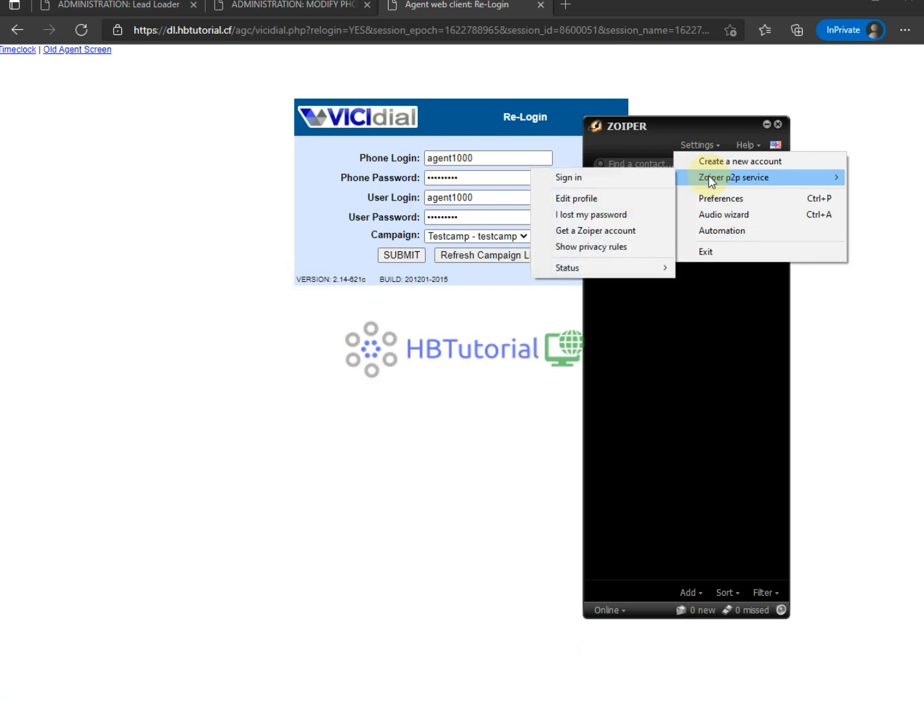
pyautogui.click(708, 198)
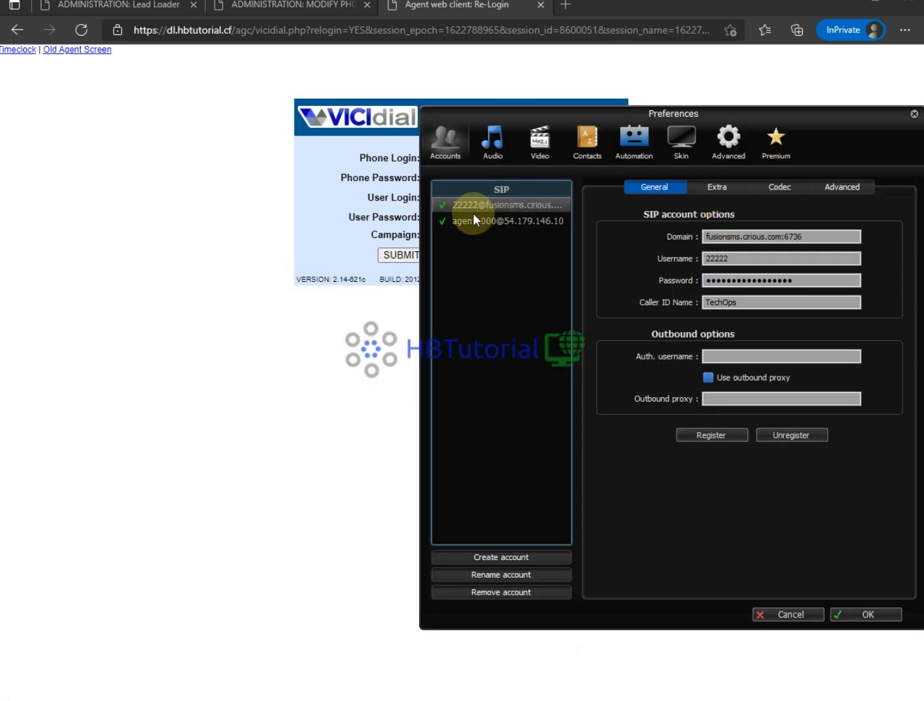
pyautogui.click(444, 206)
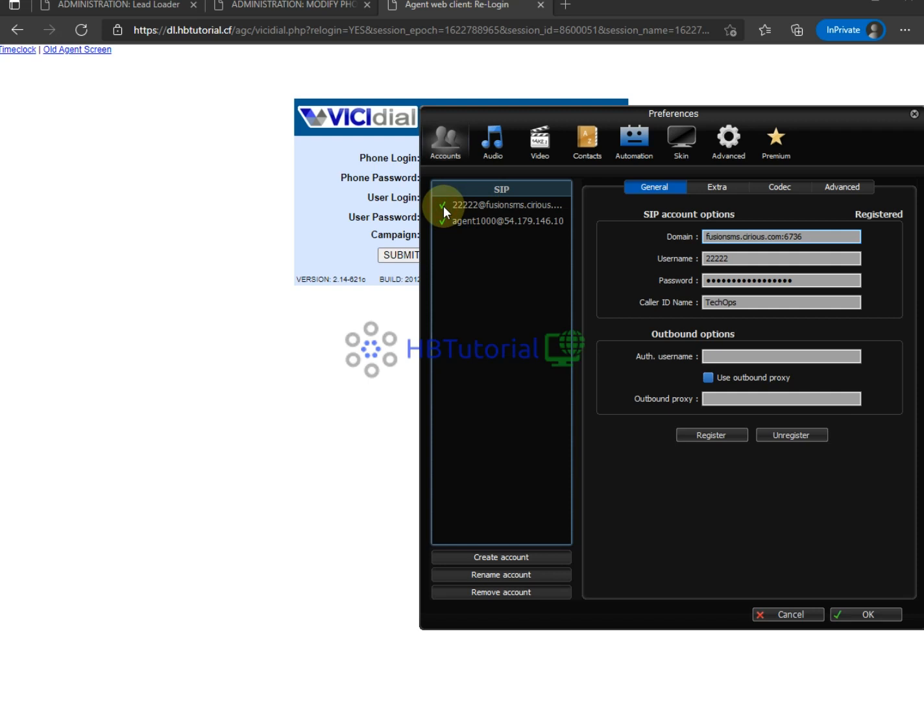
pyautogui.click(443, 205)
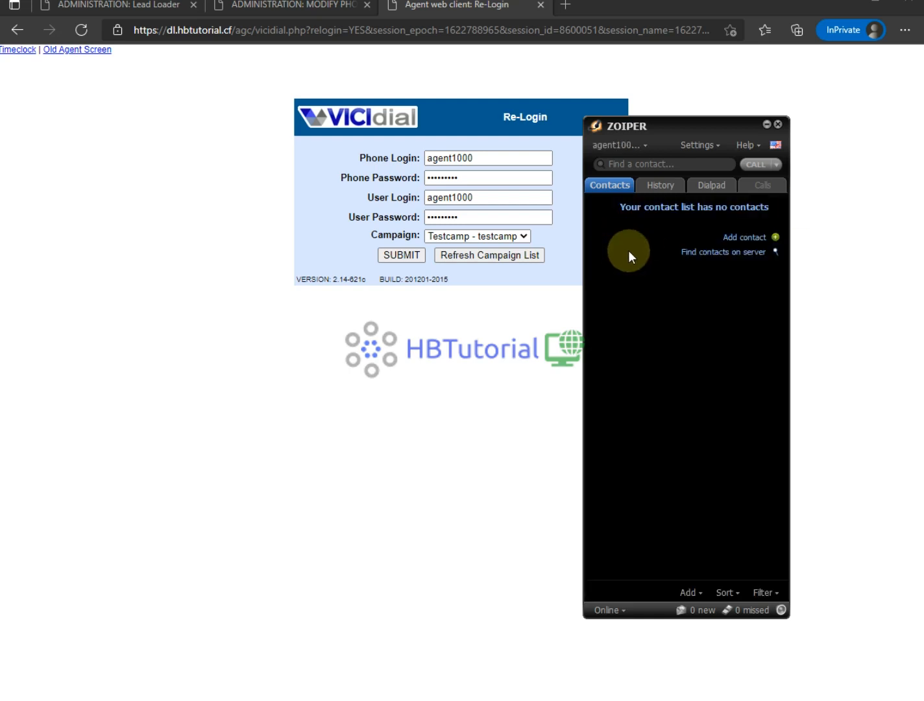
# - Confirm Zoiper's active SIP account, re-login to TESTCAMP, and answer the incoming session call
pyautogui.click(638, 147)
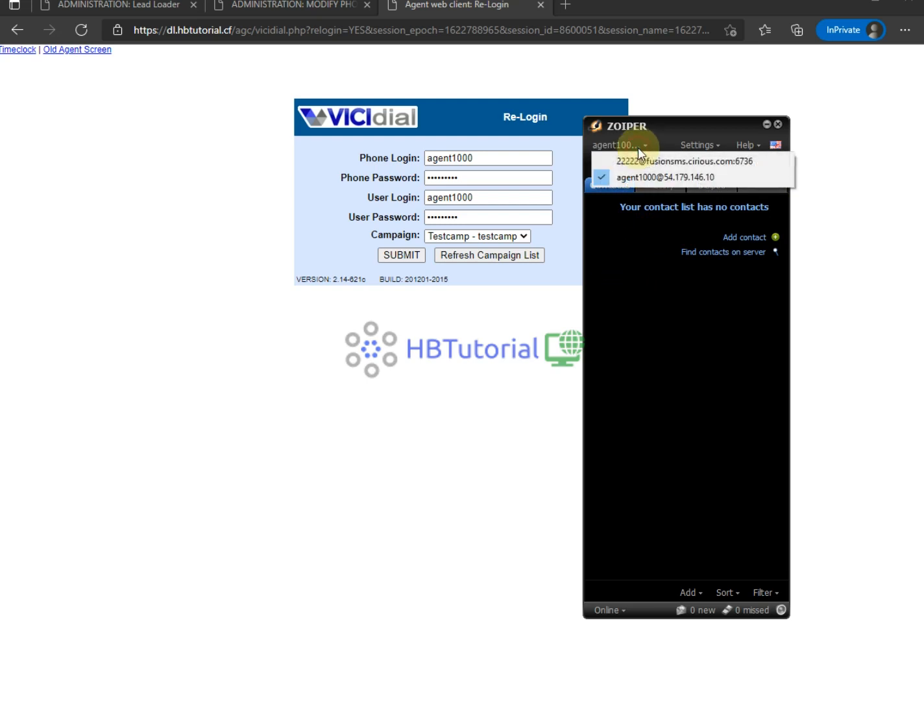
pyautogui.click(644, 361)
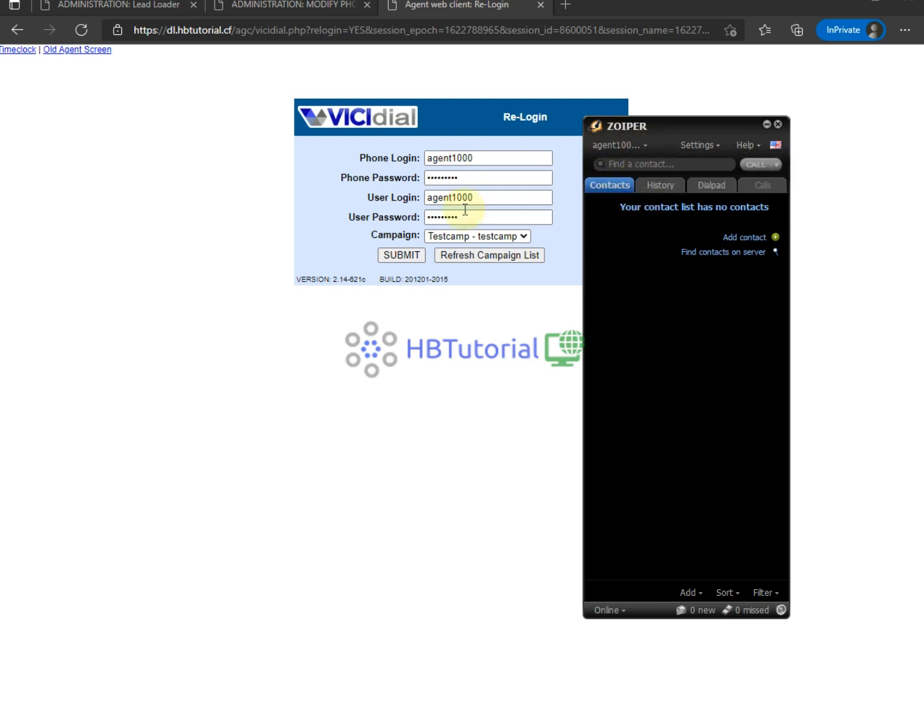
pyautogui.click(399, 331)
pyautogui.click(397, 255)
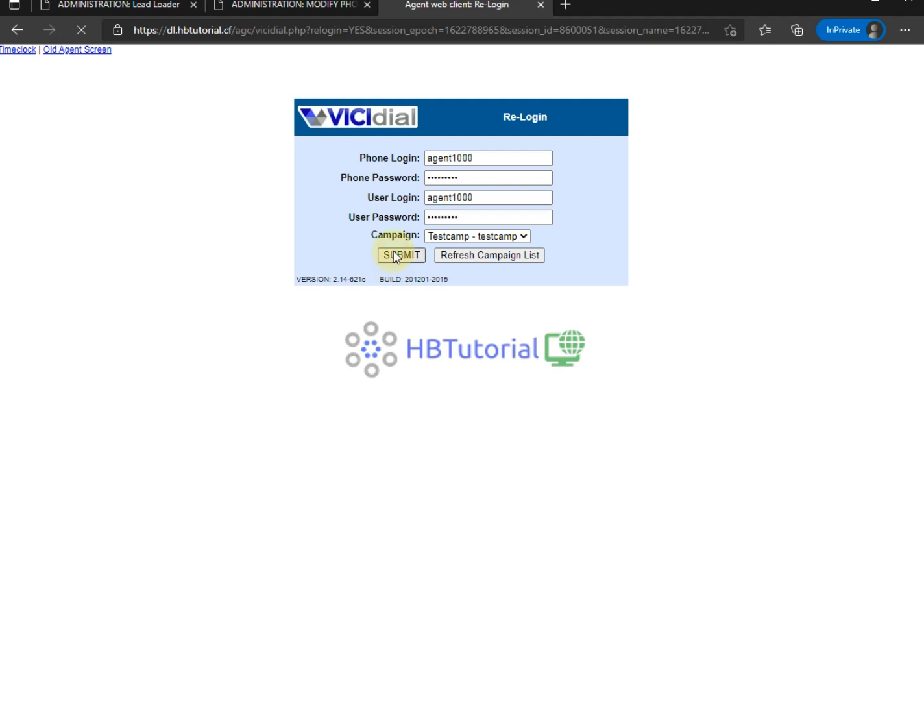
pyautogui.click(757, 661)
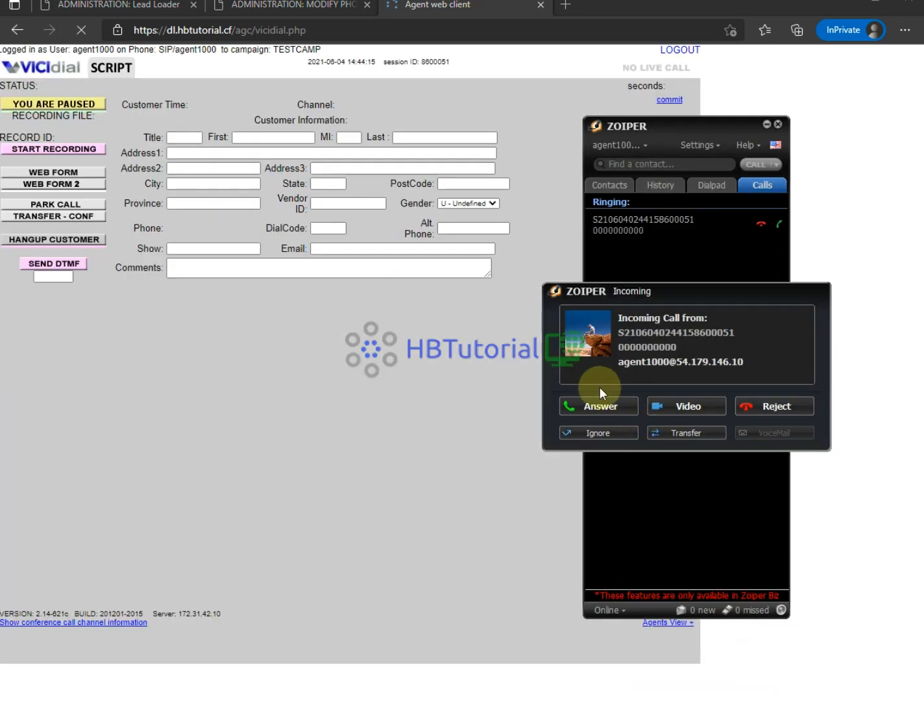
pyautogui.click(584, 407)
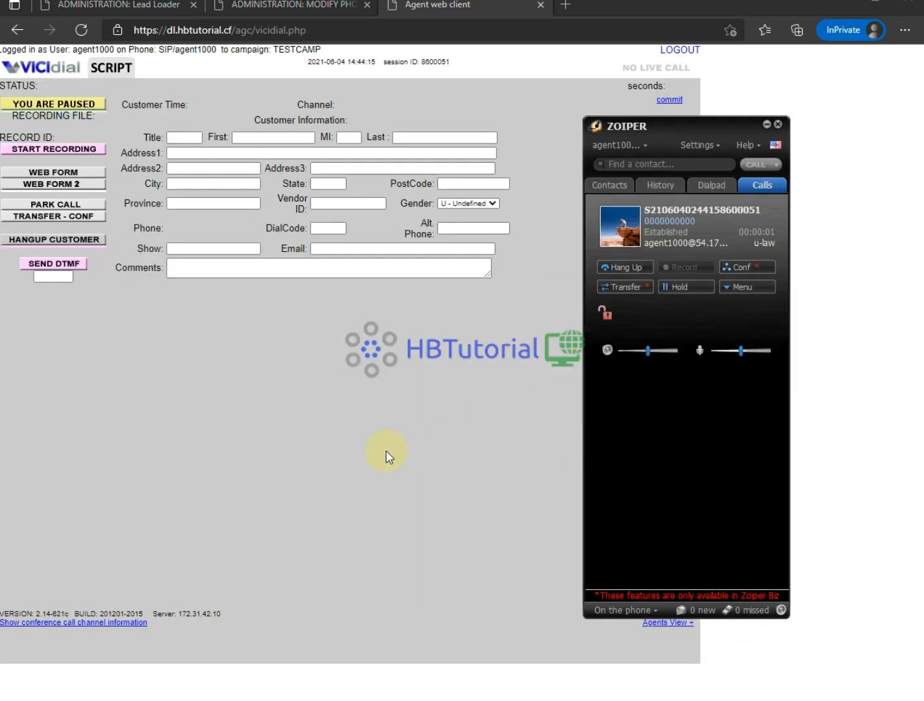
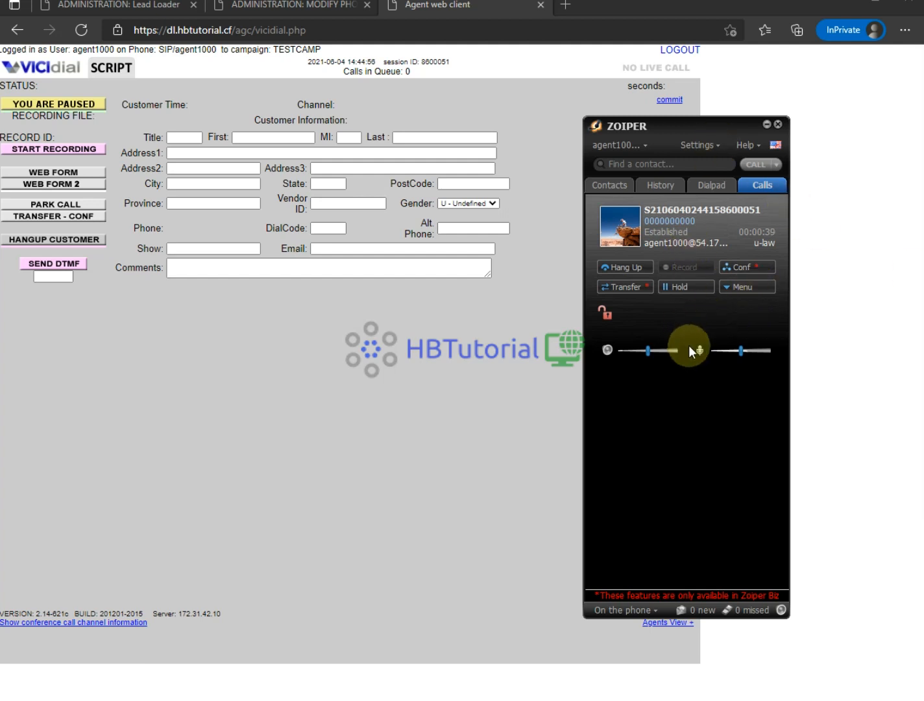
# - Log agent1000 out and back in to TESTCAMP, then answer the incoming Zoiper call
pyautogui.click(681, 50)
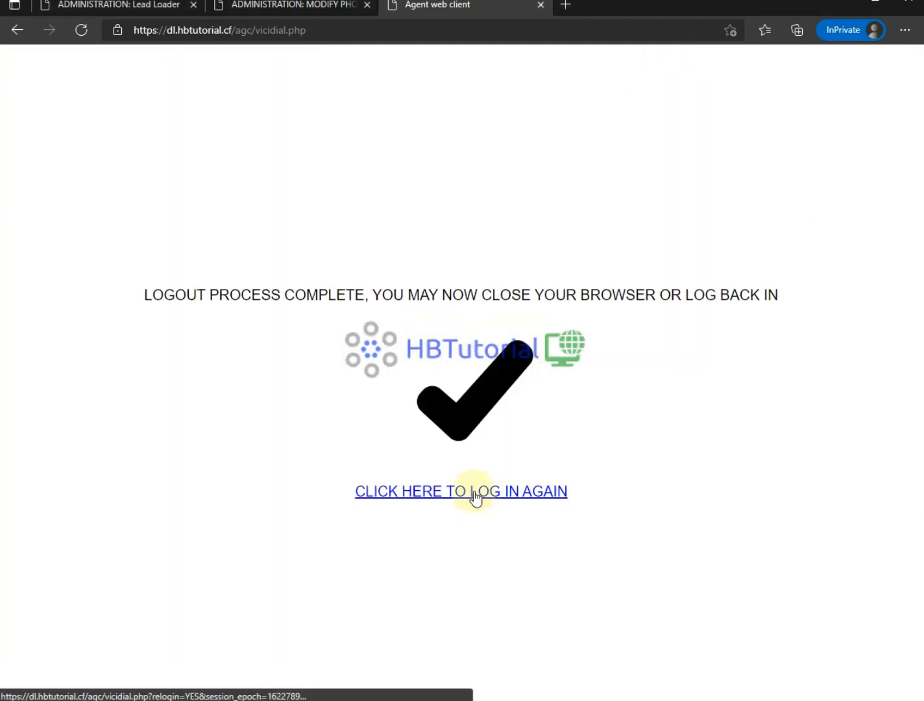
pyautogui.click(475, 493)
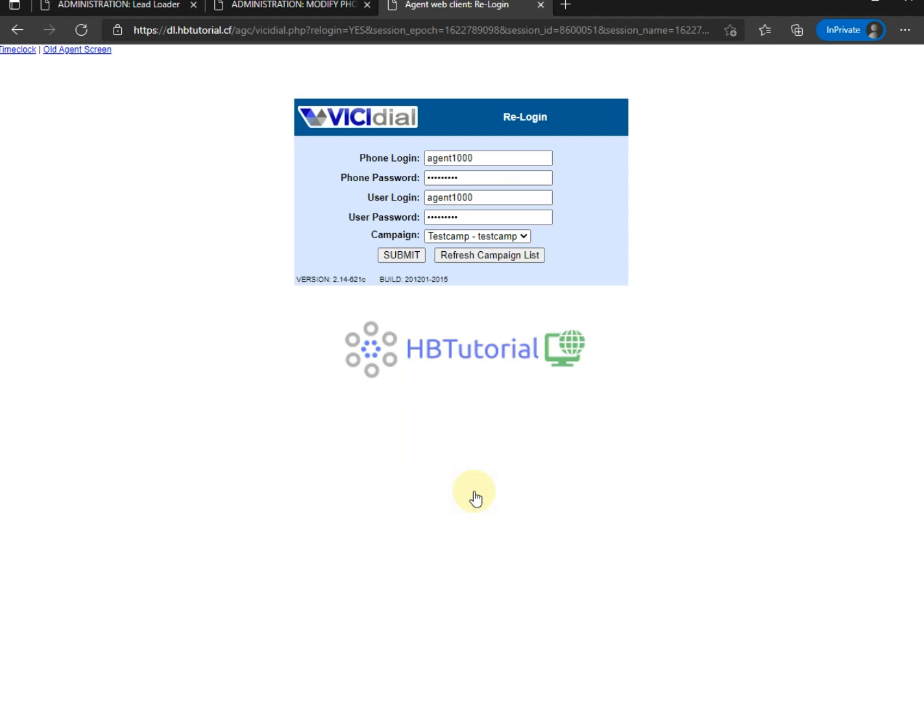
pyautogui.click(402, 254)
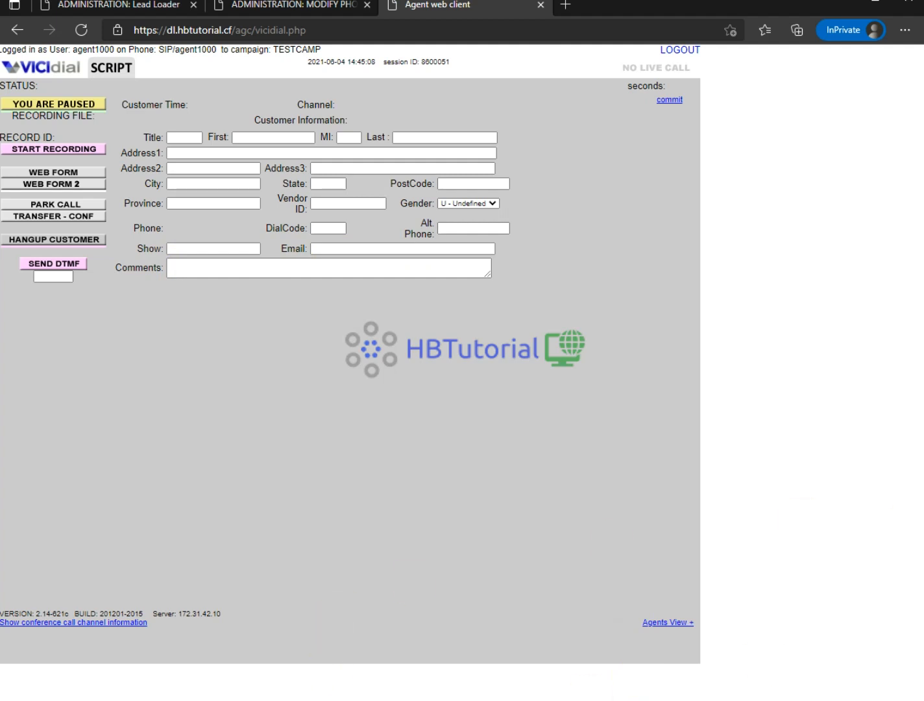
pyautogui.click(592, 401)
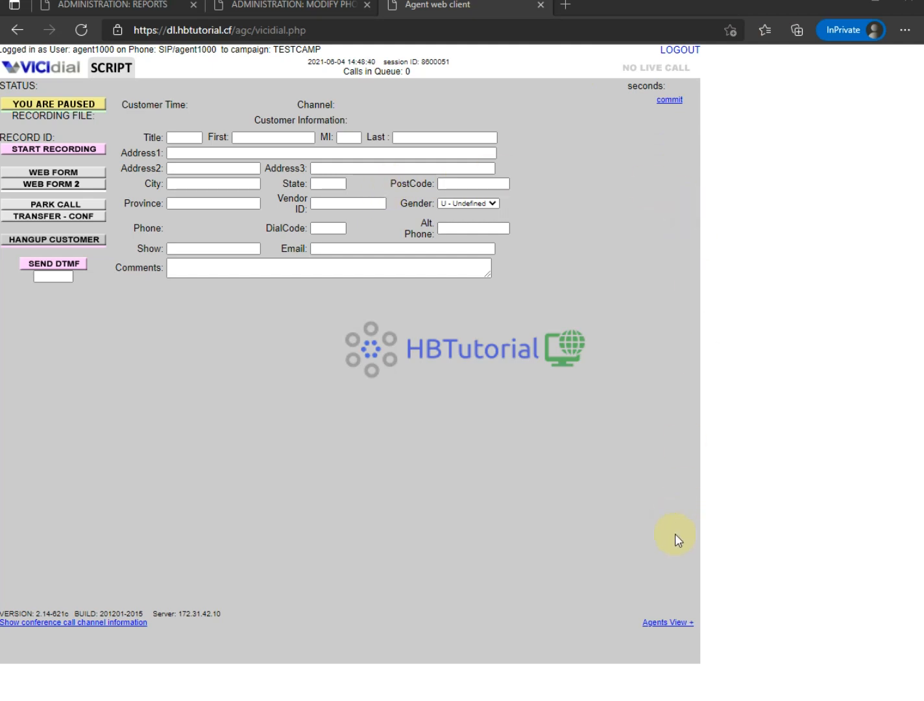
# - Log out, re-login to TESTCAMP again, and answer the new incoming Zoiper call
pyautogui.click(682, 50)
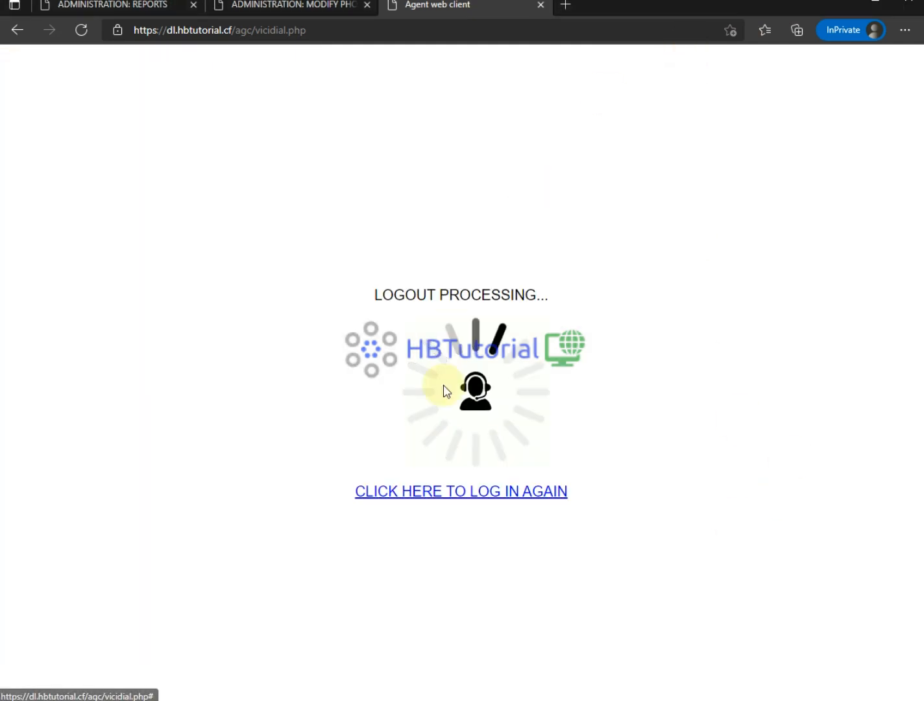
pyautogui.click(450, 490)
pyautogui.click(403, 255)
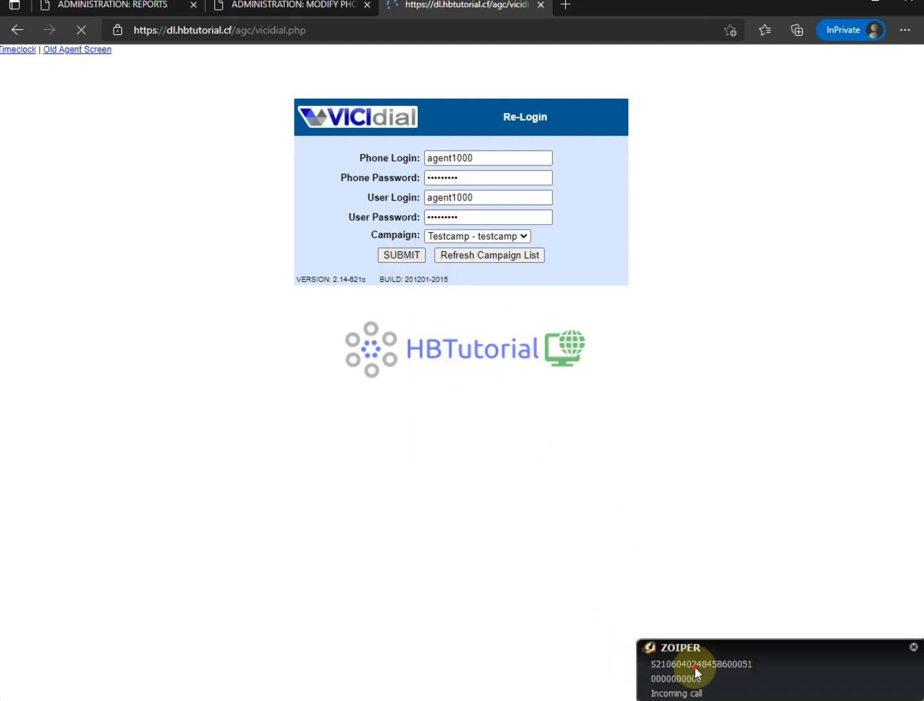
pyautogui.click(640, 680)
pyautogui.click(597, 406)
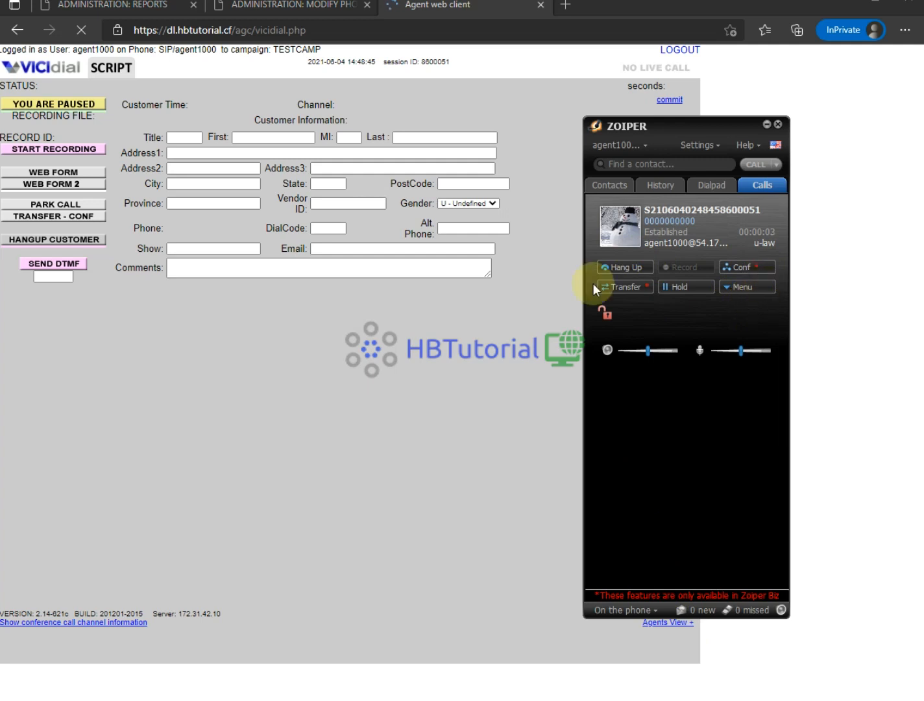
# - Return to the agent screen and highlight the TESTCAMP campaign name
pyautogui.click(406, 396)
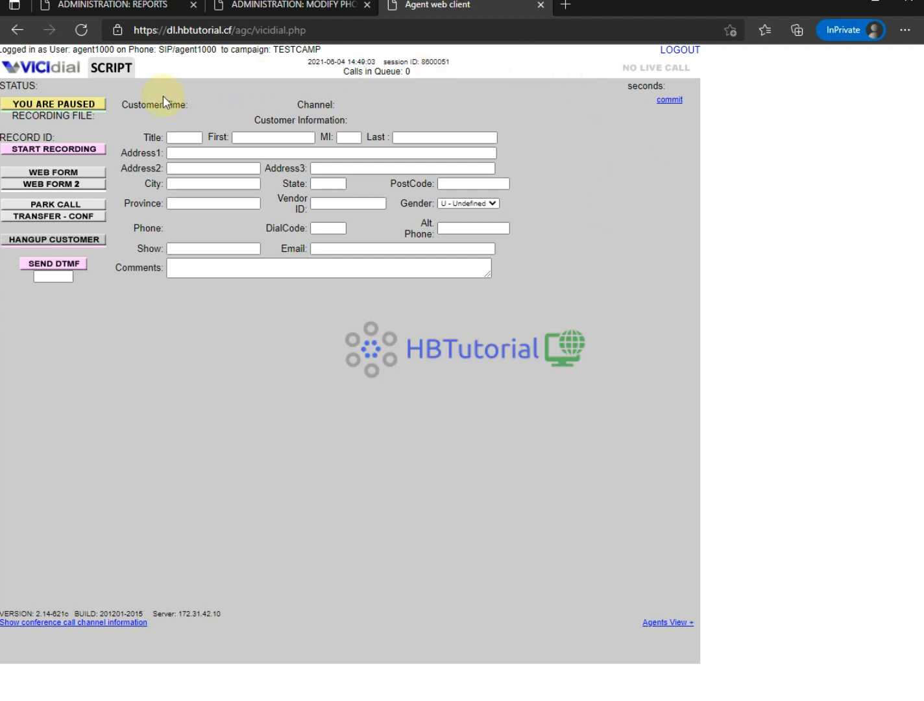
pyautogui.moveTo(216, 53); pyautogui.dragTo(366, 54)
pyautogui.click(549, 270)
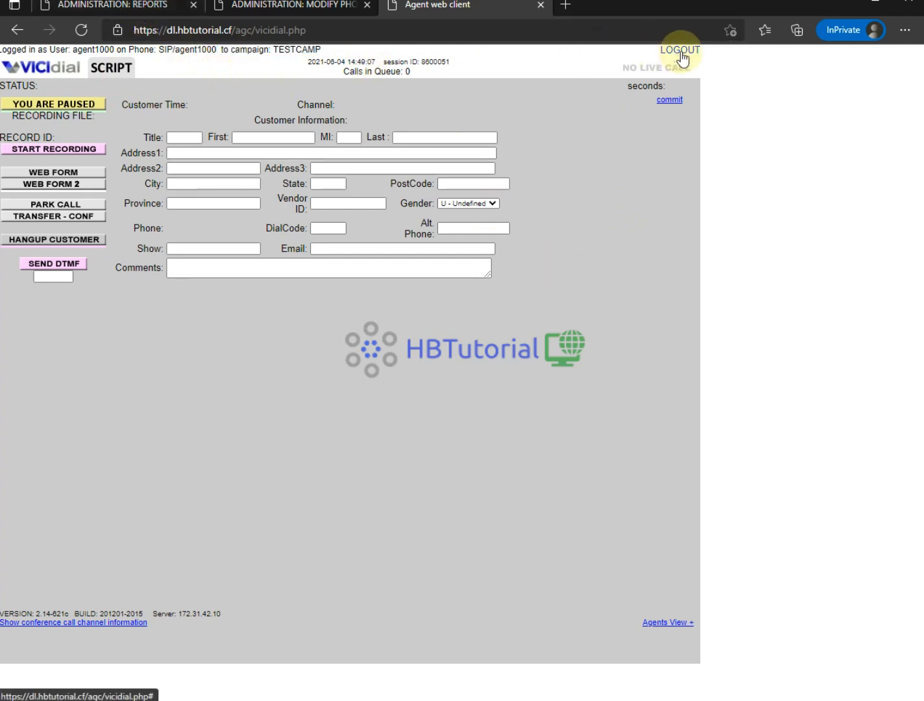
# - Log the agent session out and open the admin Phones listing (agent1000, callin, gs102)
pyautogui.click(133, 6)
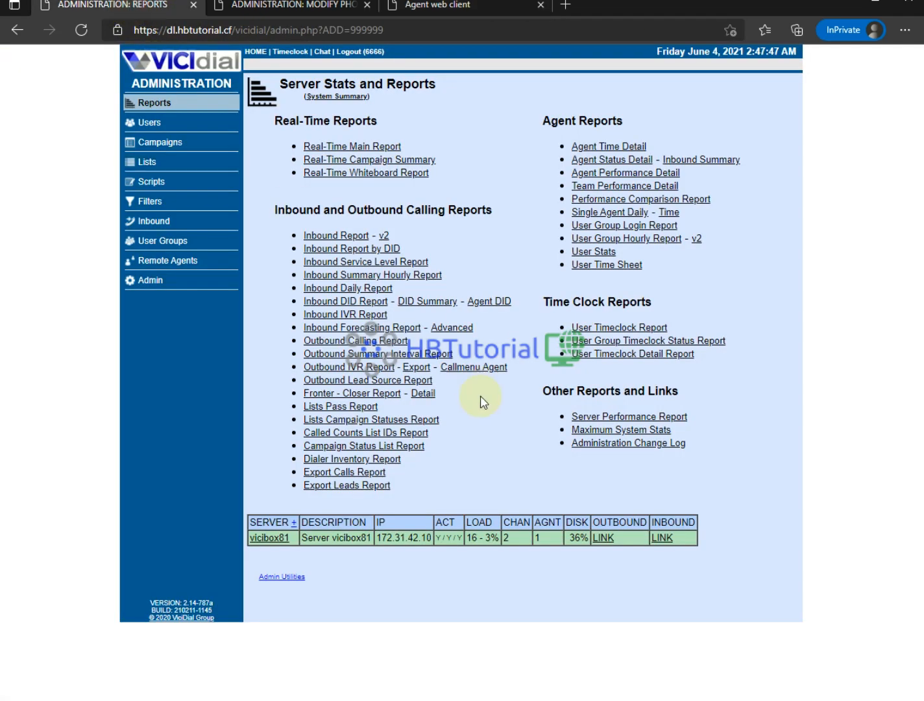
pyautogui.click(147, 290)
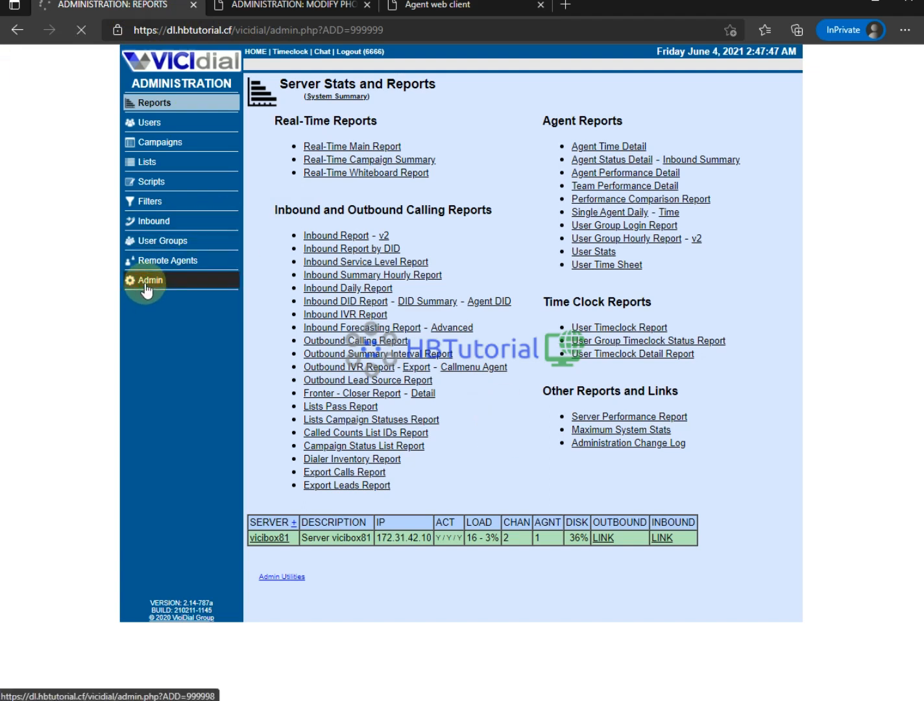
pyautogui.click(438, 5)
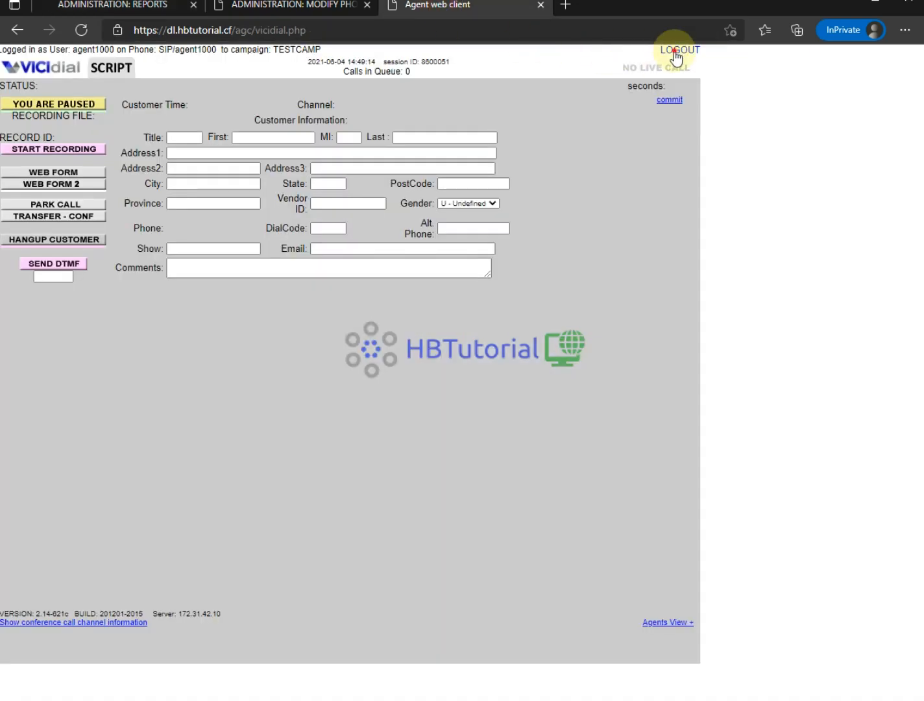
pyautogui.click(675, 57)
pyautogui.click(140, 7)
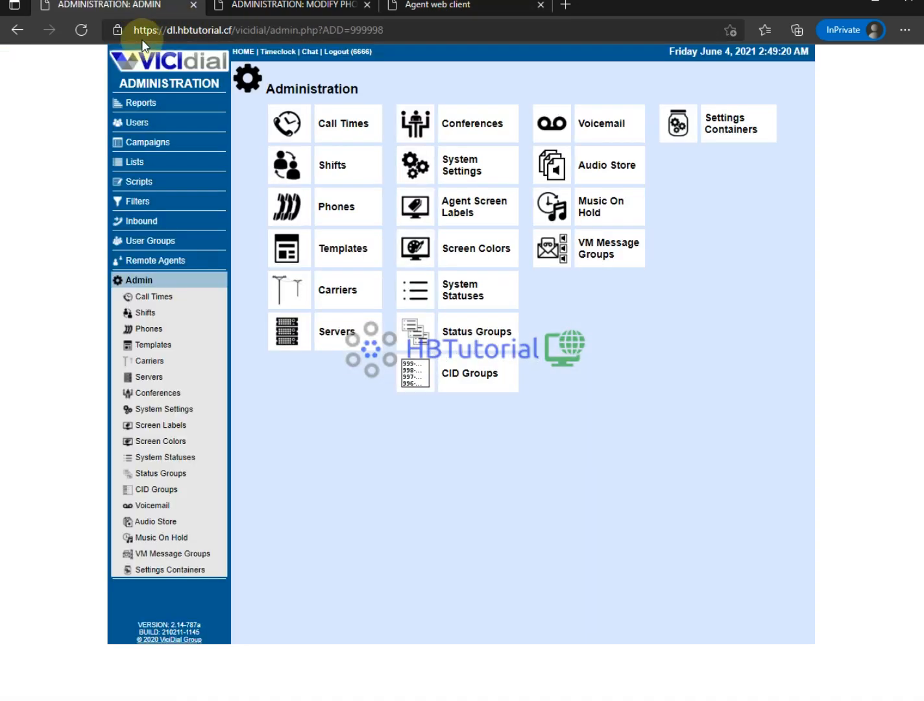
pyautogui.click(326, 208)
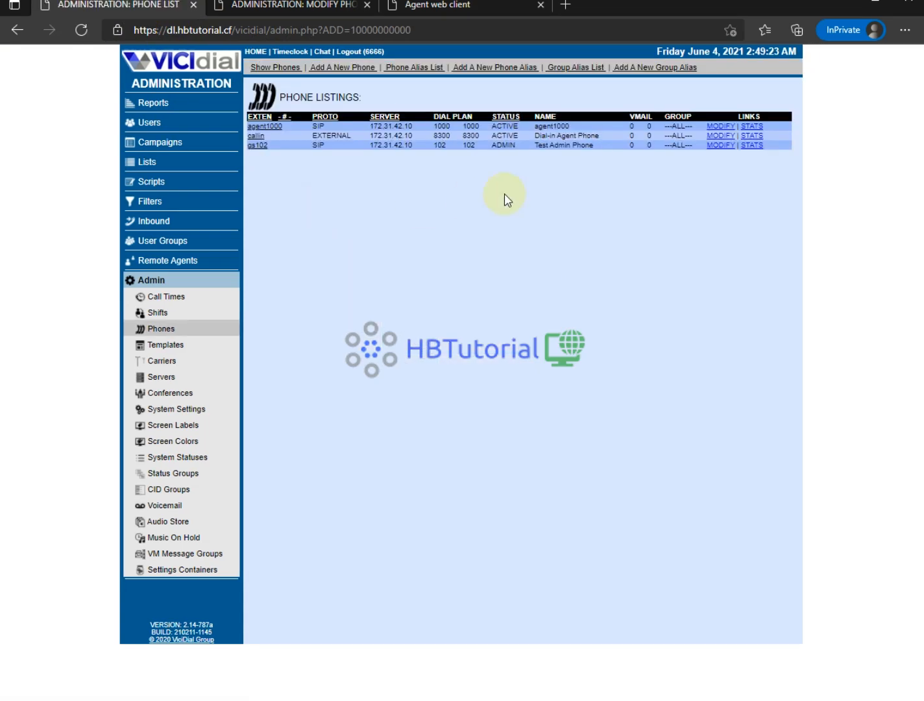
# - Open agent1000's phone record and set Set As Webphone to Y
pyautogui.click(720, 126)
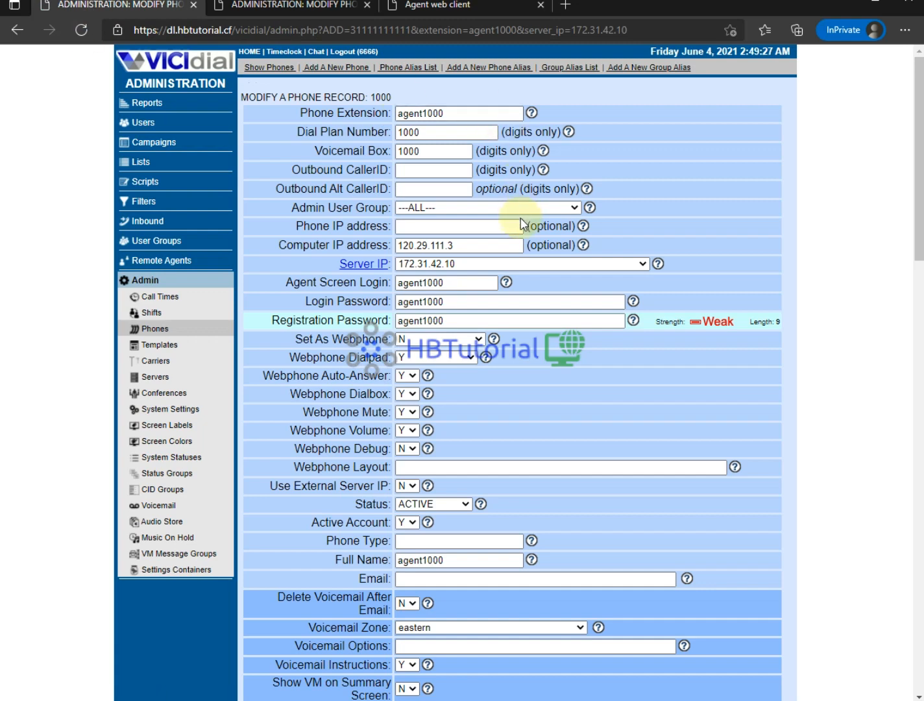
pyautogui.scroll(-2, 465, 208)
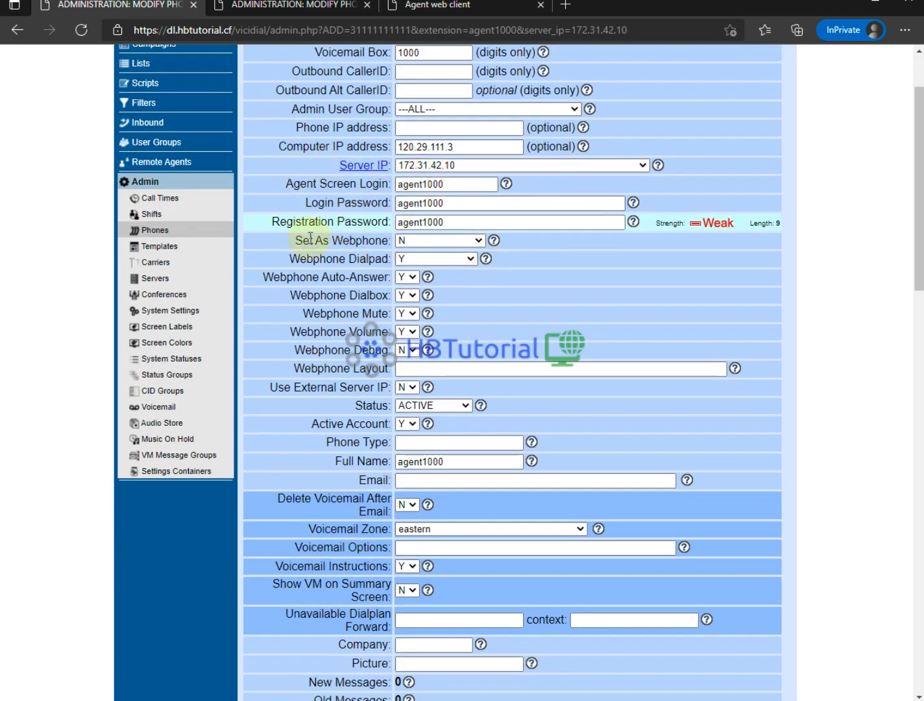
pyautogui.moveTo(296, 240); pyautogui.dragTo(424, 246)
pyautogui.click(423, 247)
pyautogui.click(422, 262)
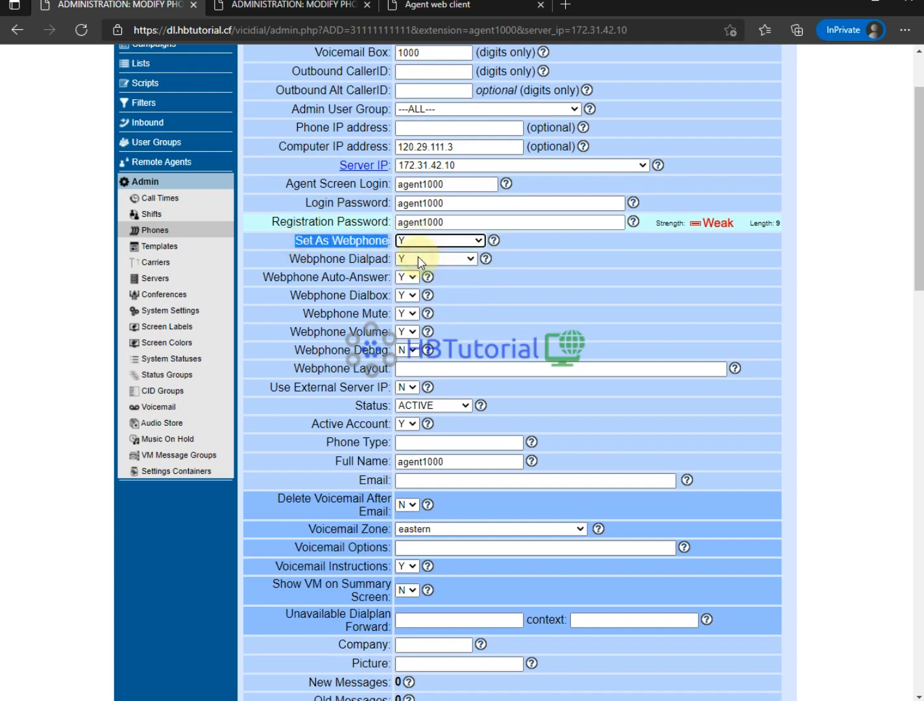
# - Set Use External Server IP to Y on the agent1000 phone form
pyautogui.scroll(-5, 357, 244)
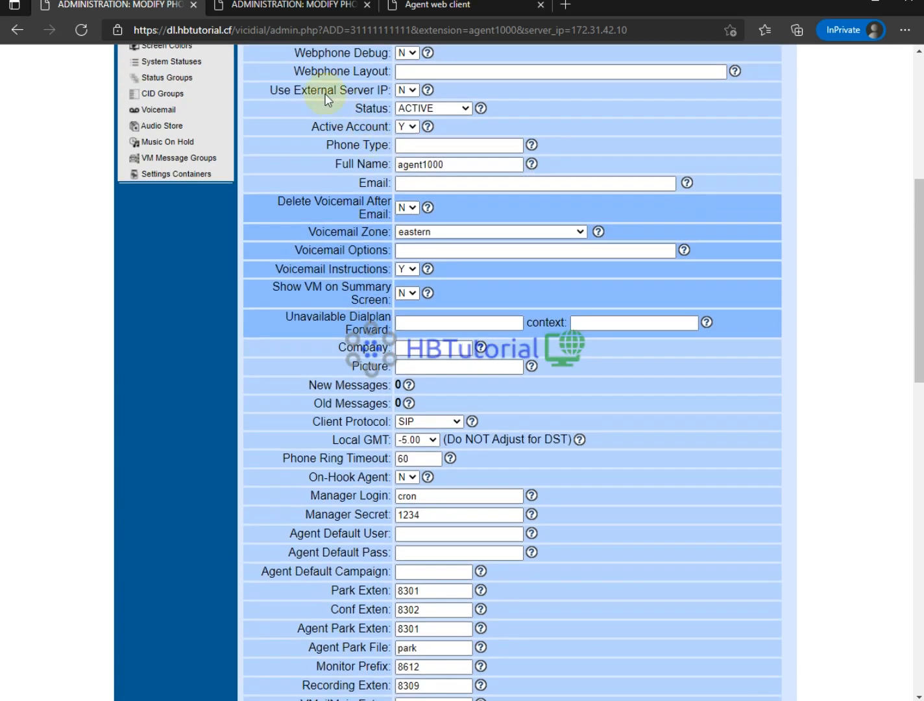
pyautogui.moveTo(268, 89); pyautogui.dragTo(393, 93)
pyautogui.scroll(3, 526, 233)
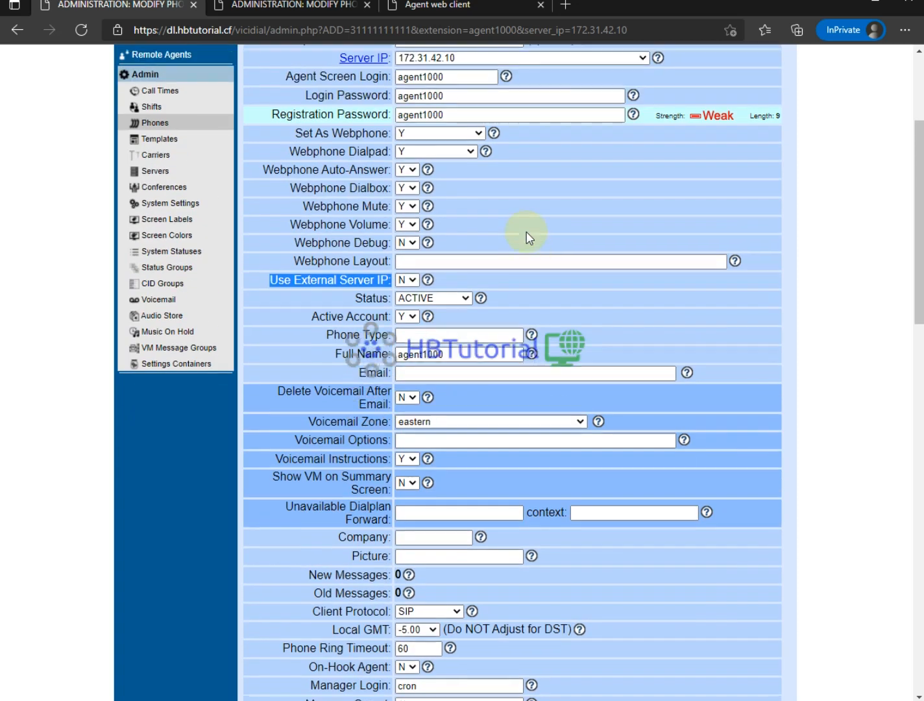
pyautogui.click(408, 289)
pyautogui.click(411, 309)
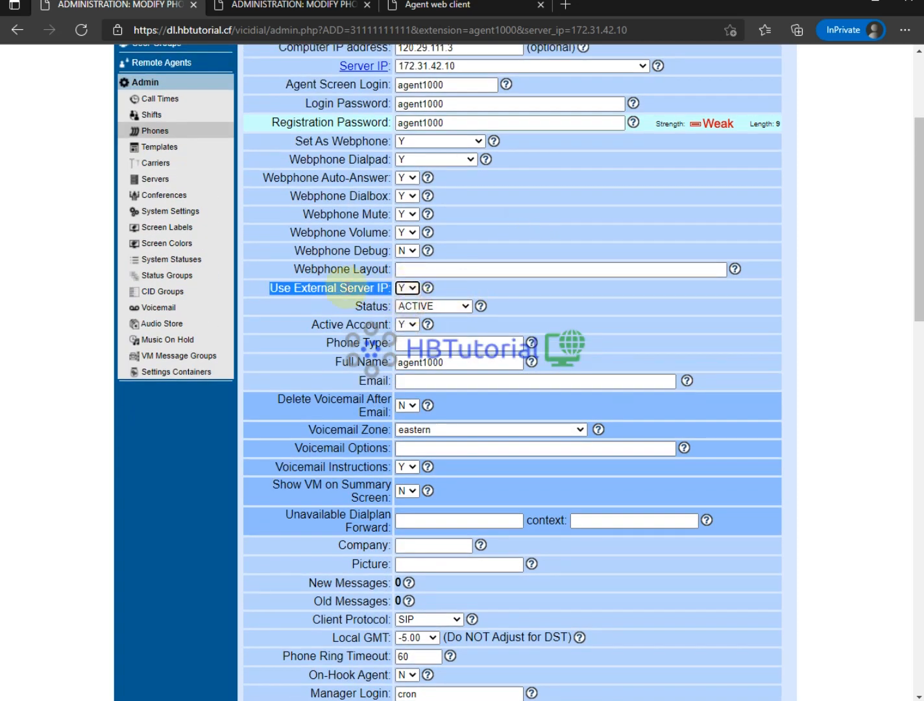
pyautogui.click(279, 303)
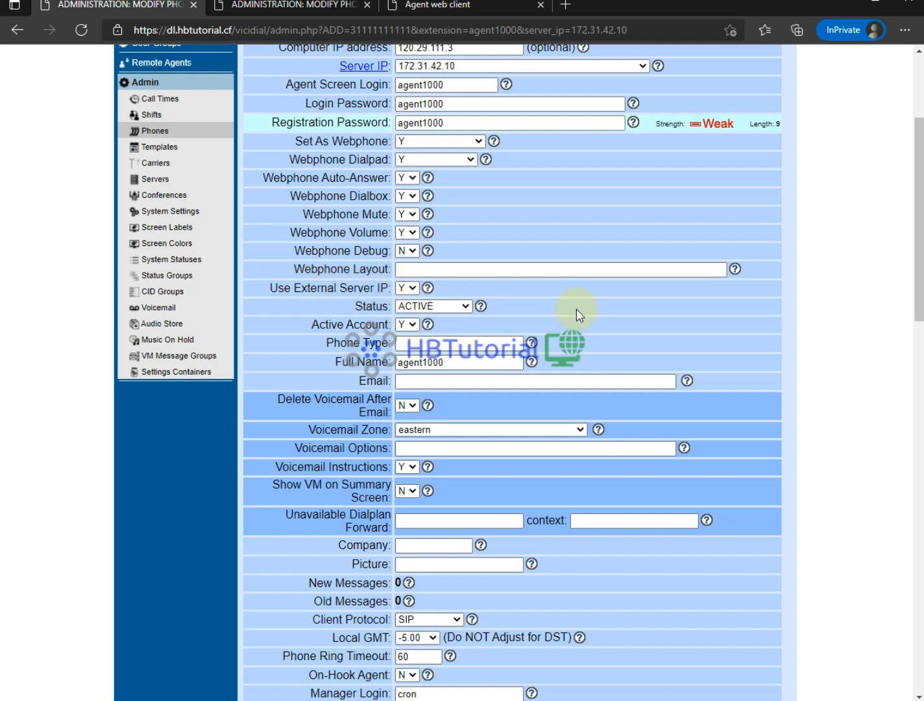
pyautogui.scroll(3, 577, 307)
pyautogui.scroll(-1, 577, 312)
pyautogui.scroll(-1, 571, 305)
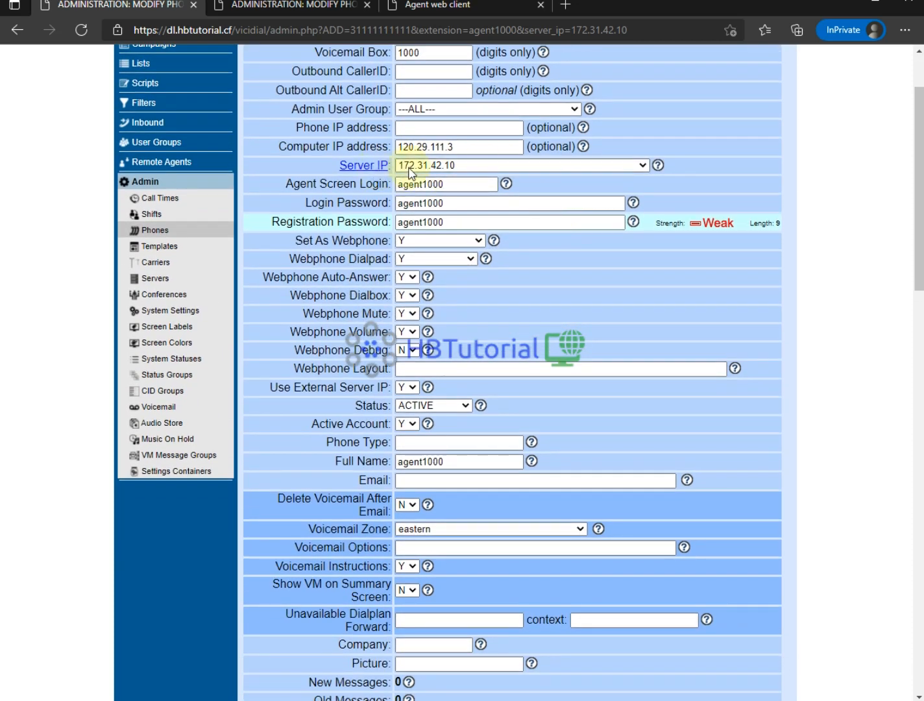
pyautogui.scroll(-1, 432, 175)
pyautogui.scroll(-4, 426, 182)
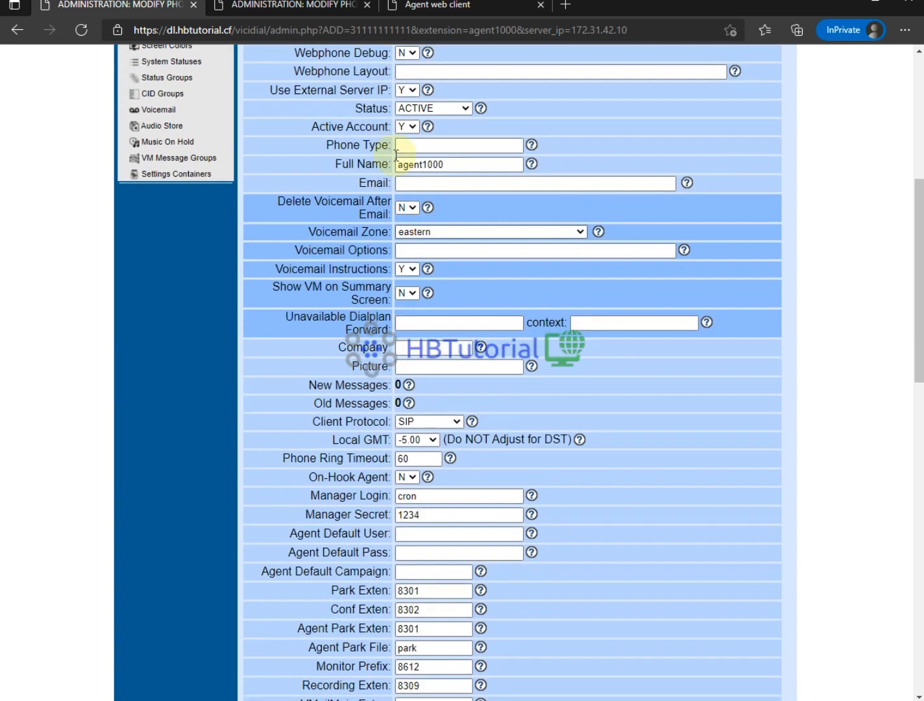
pyautogui.moveTo(273, 91); pyautogui.dragTo(374, 90)
pyautogui.click(297, 92)
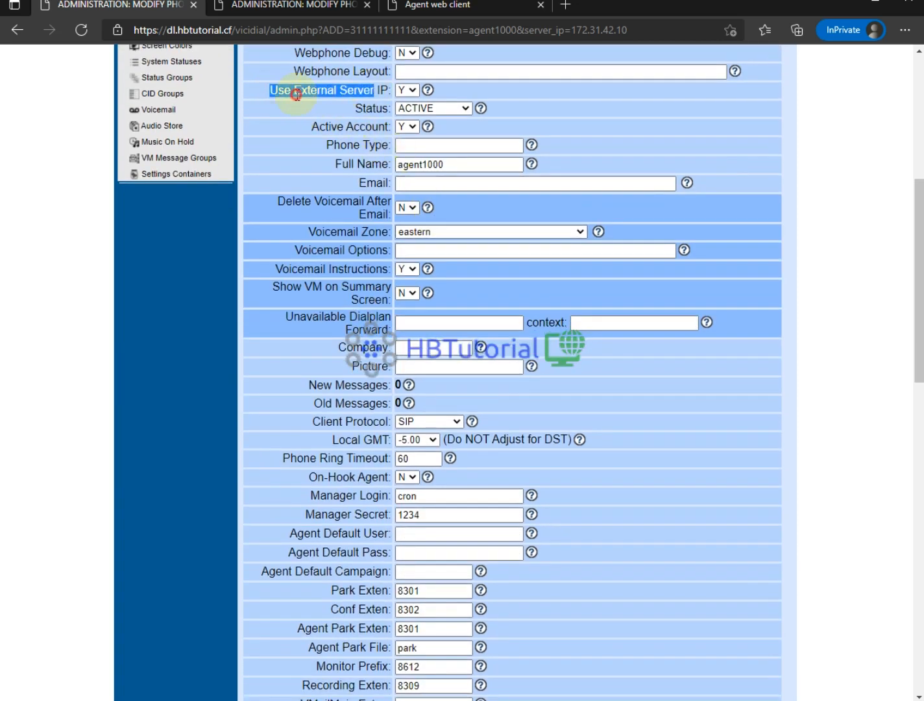
pyautogui.moveTo(271, 91); pyautogui.dragTo(323, 91)
pyautogui.click(369, 89)
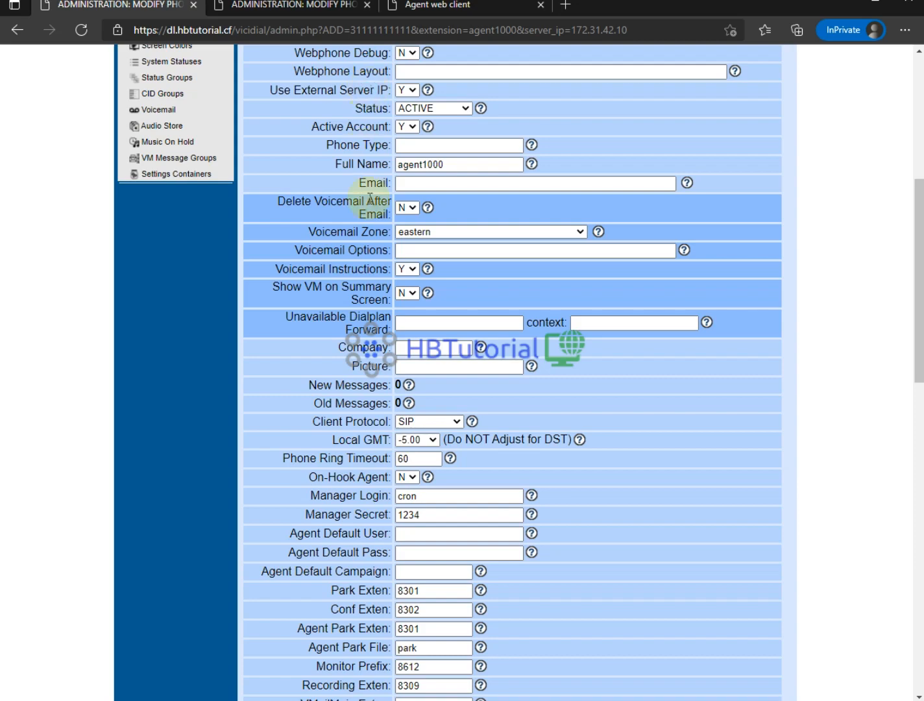
# - Apply the webRTC - VICIphone template and save the phone record
pyautogui.scroll(-16, 412, 440)
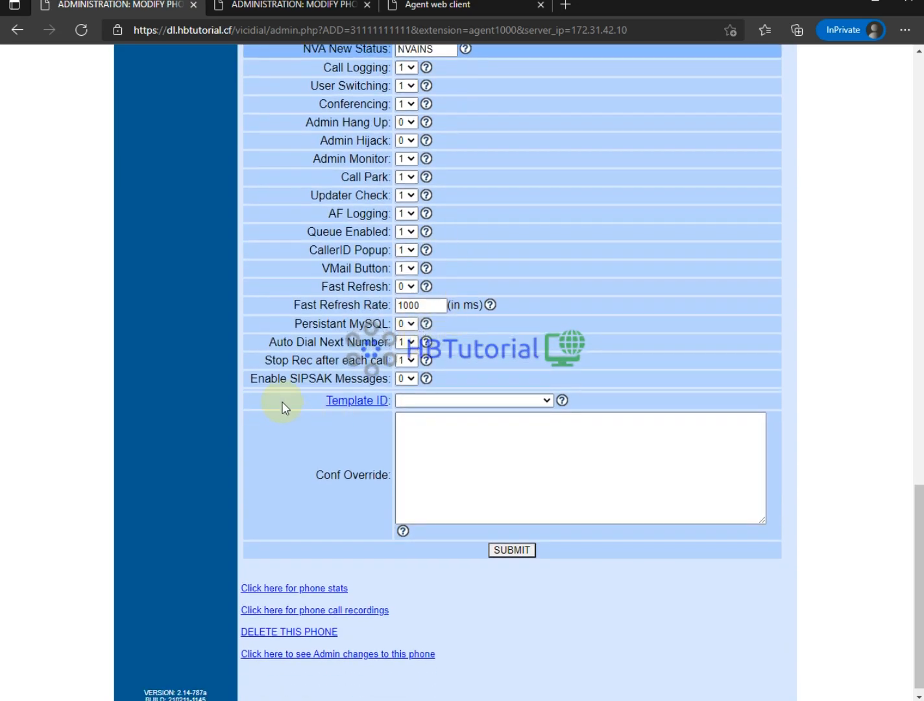
pyautogui.moveTo(281, 400); pyautogui.dragTo(357, 379)
pyautogui.click(322, 417)
pyautogui.click(429, 402)
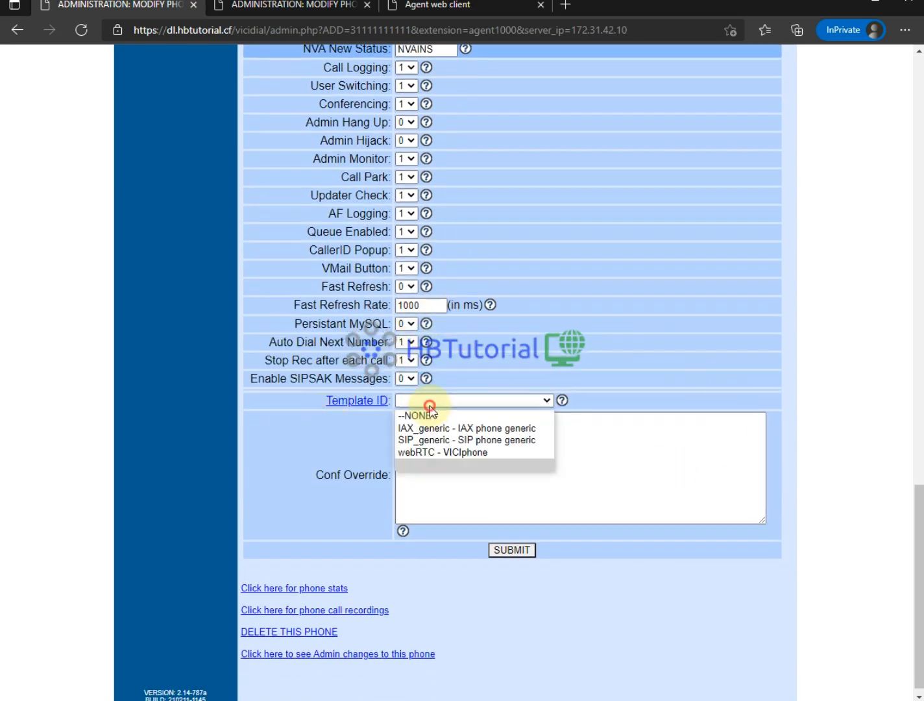
pyautogui.click(431, 451)
pyautogui.click(515, 552)
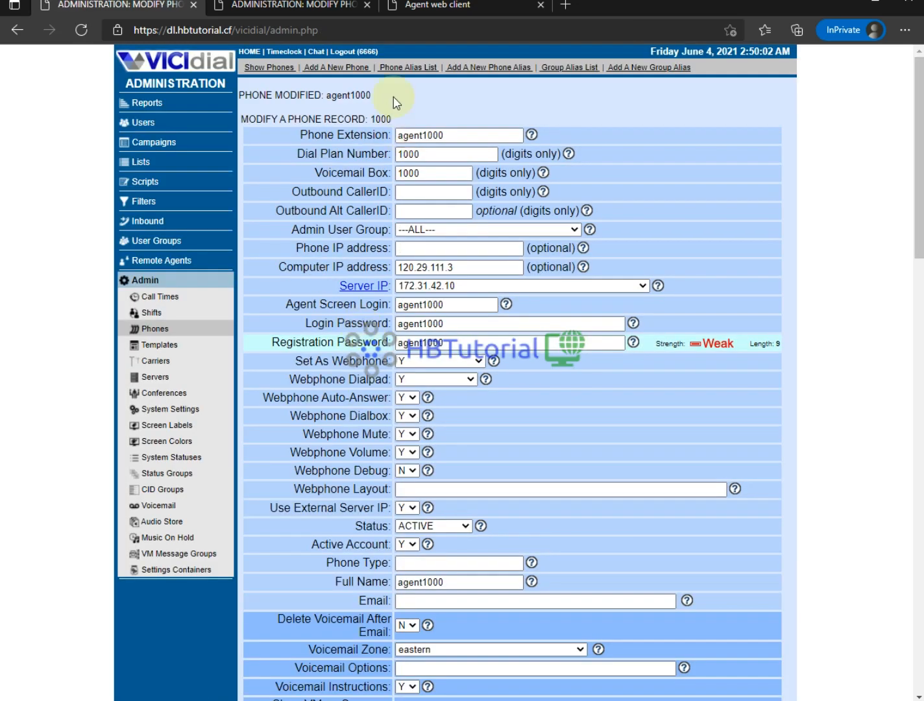
# - Re-login to the agent screen after refreshing the campaign list and choosing Testcamp - testcamp
pyautogui.click(447, 9)
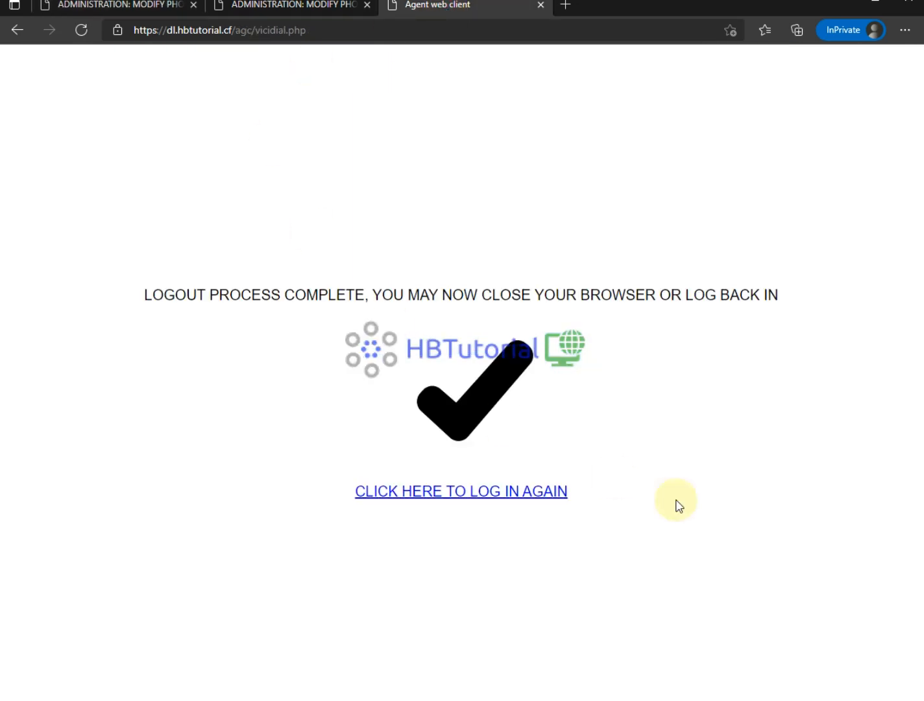
pyautogui.click(516, 491)
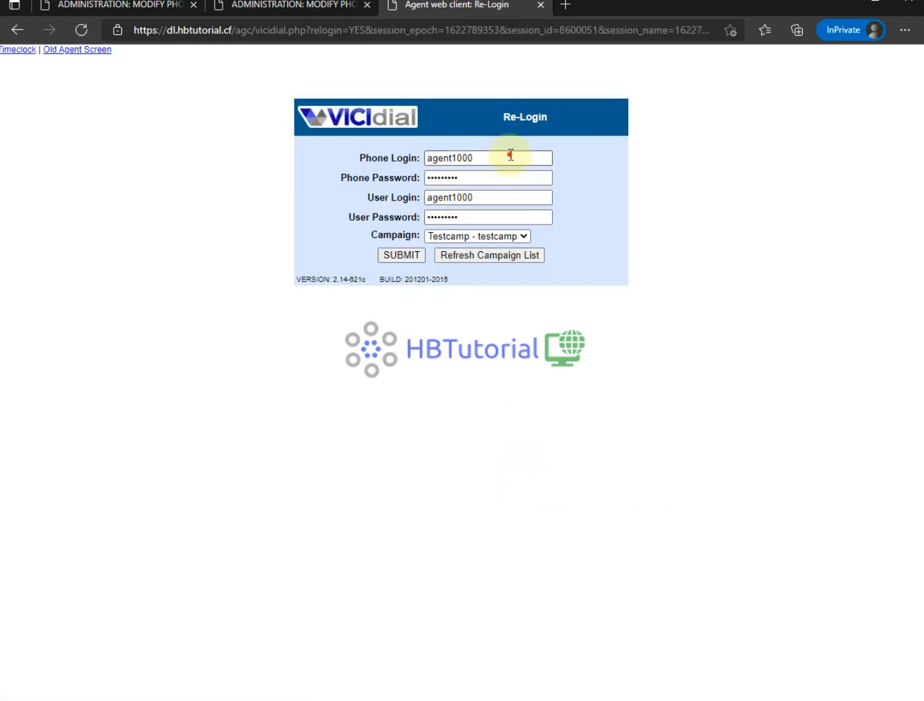
pyautogui.moveTo(510, 156); pyautogui.dragTo(363, 144)
pyautogui.moveTo(549, 211); pyautogui.dragTo(368, 217)
pyautogui.click(701, 288)
pyautogui.click(501, 253)
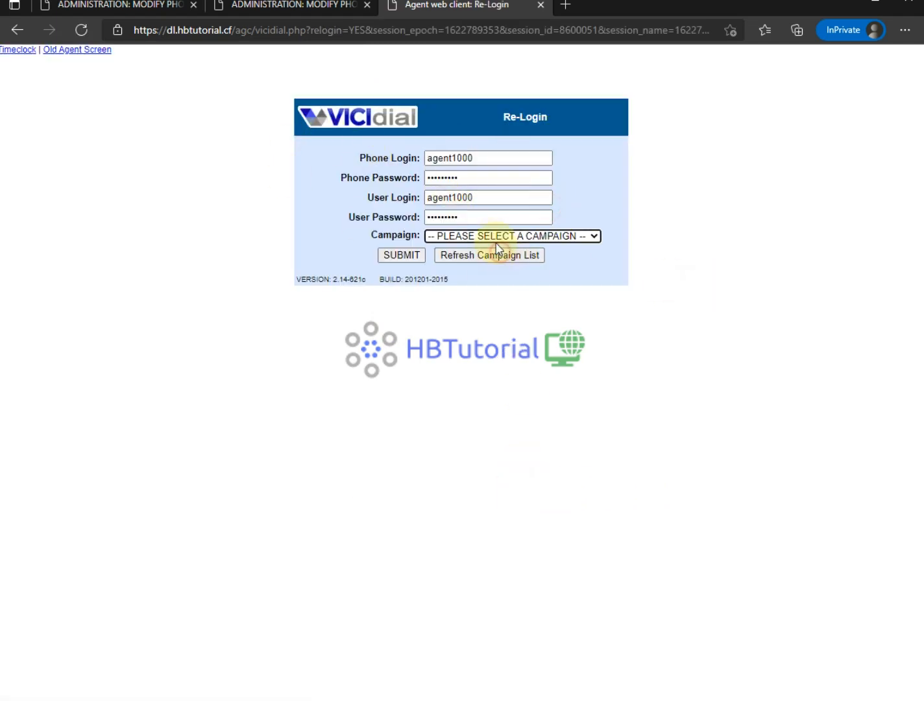
pyautogui.click(493, 236)
pyautogui.click(488, 263)
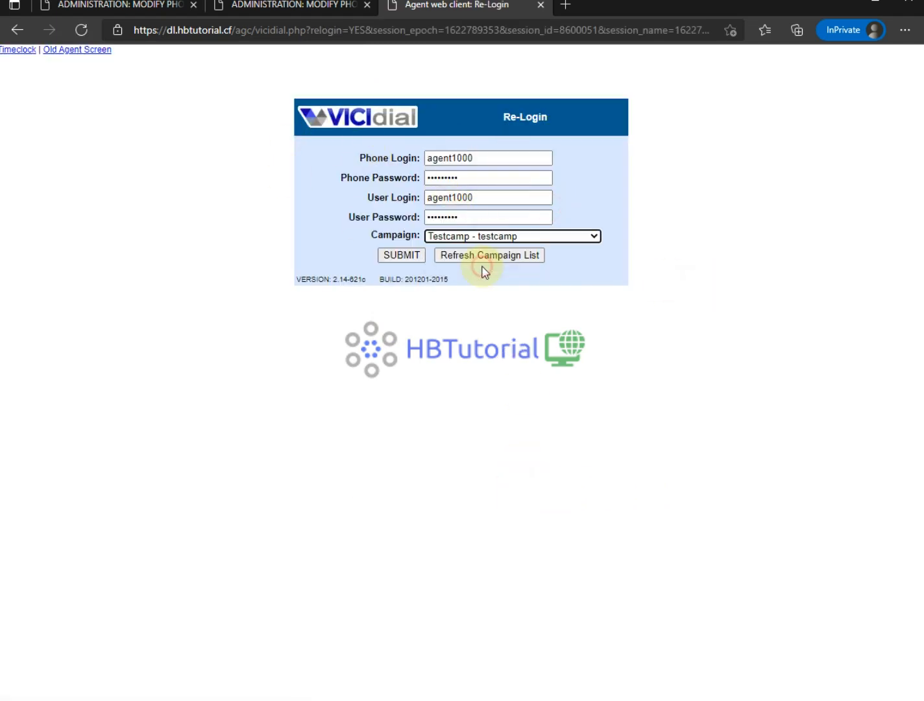
pyautogui.click(402, 257)
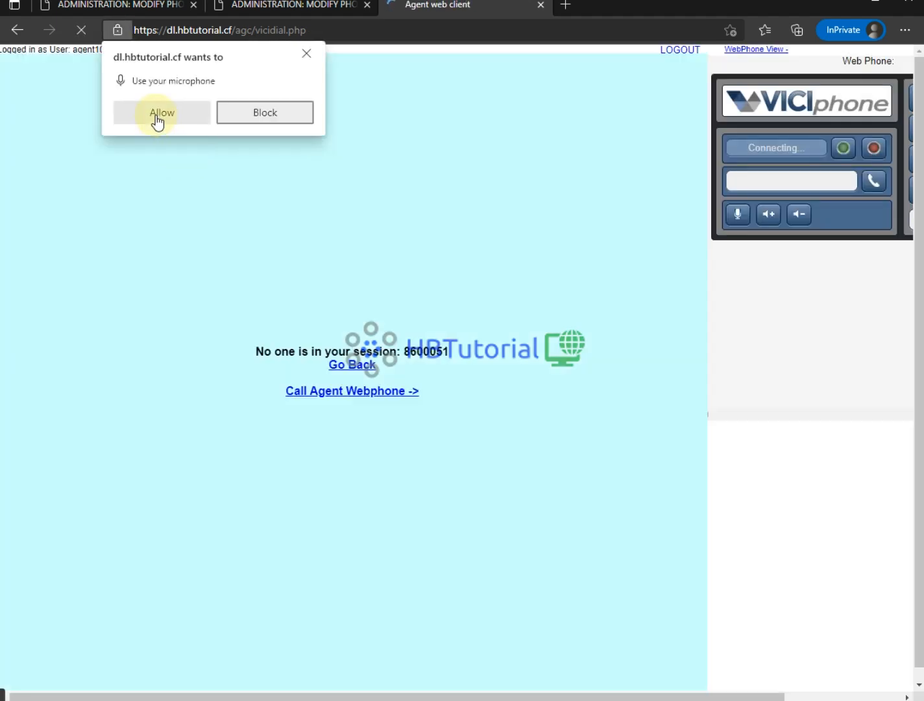
# - Allow microphone access, confirm the webphone shows Registered, call the agent webphone, then log out
pyautogui.click(158, 116)
pyautogui.moveTo(728, 148); pyautogui.dragTo(813, 149)
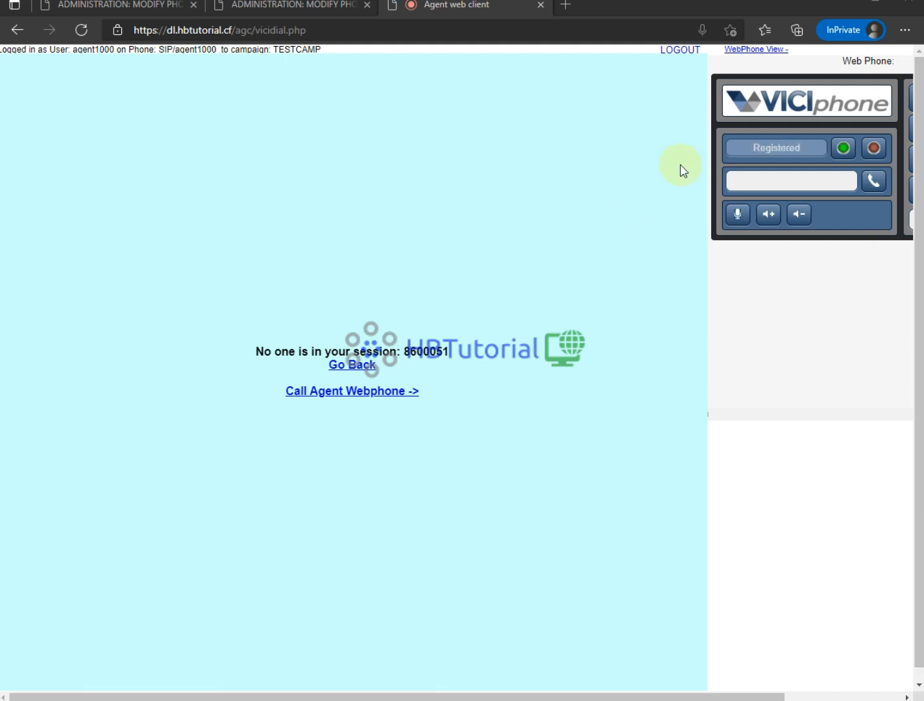
pyautogui.moveTo(748, 148); pyautogui.dragTo(810, 148)
pyautogui.click(814, 148)
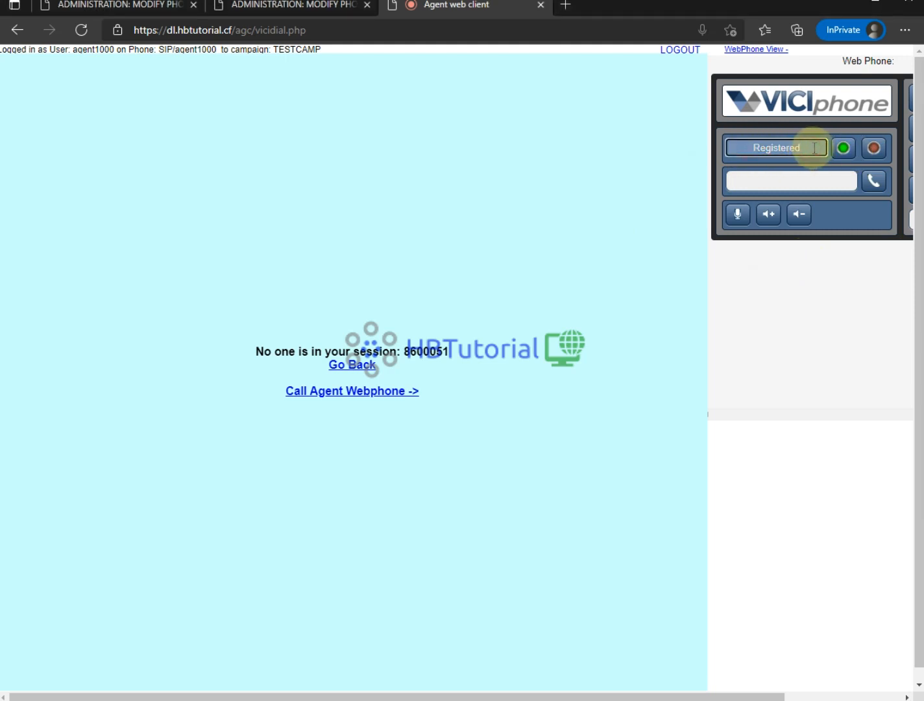
pyautogui.moveTo(814, 148); pyautogui.dragTo(757, 148)
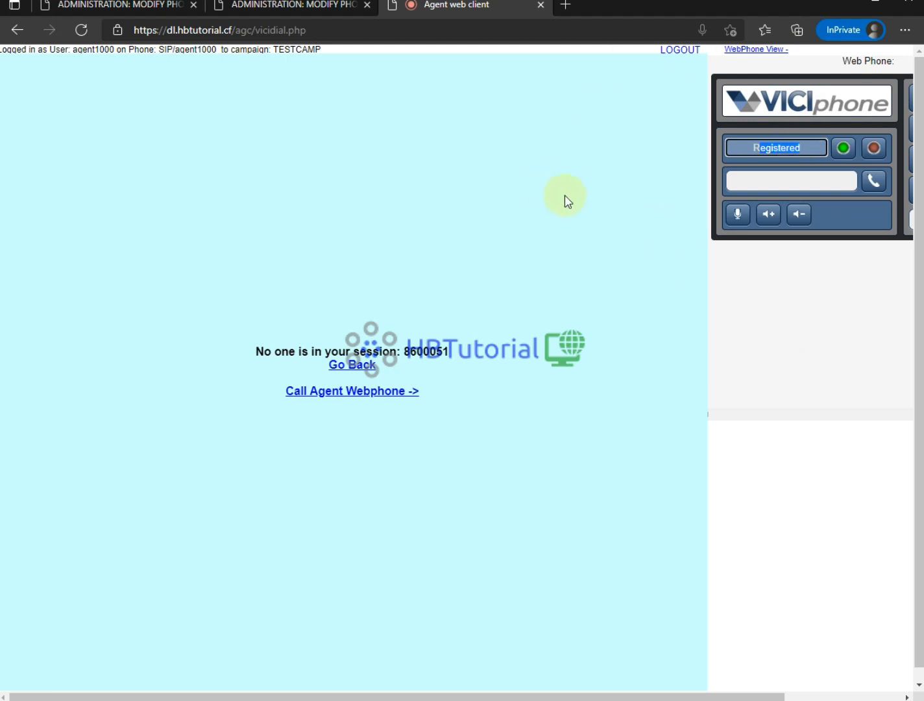
pyautogui.click(771, 144)
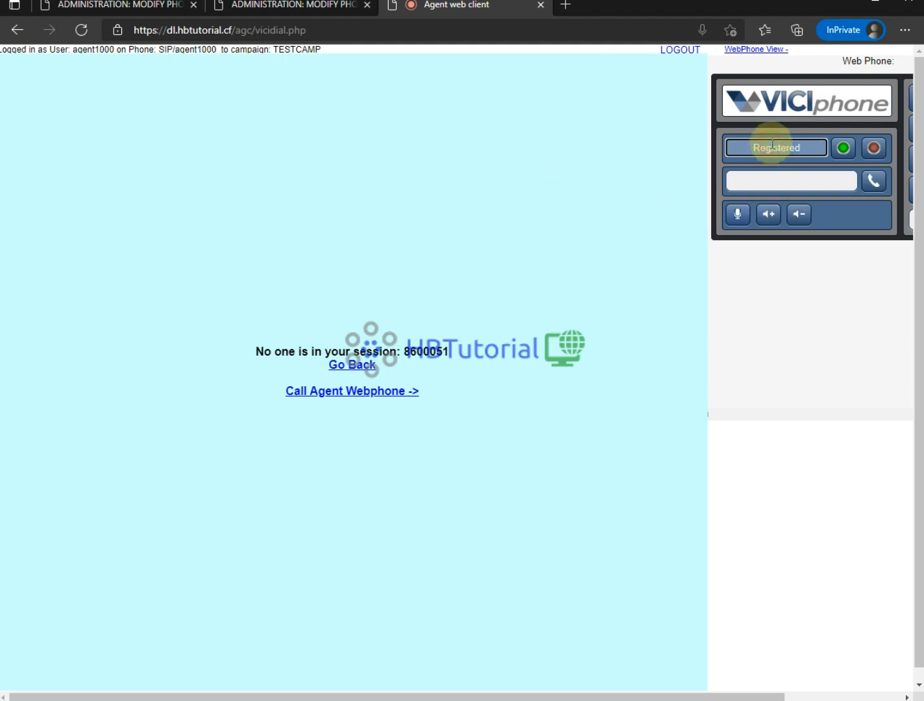
pyautogui.doubleClick(771, 144)
pyautogui.click(329, 391)
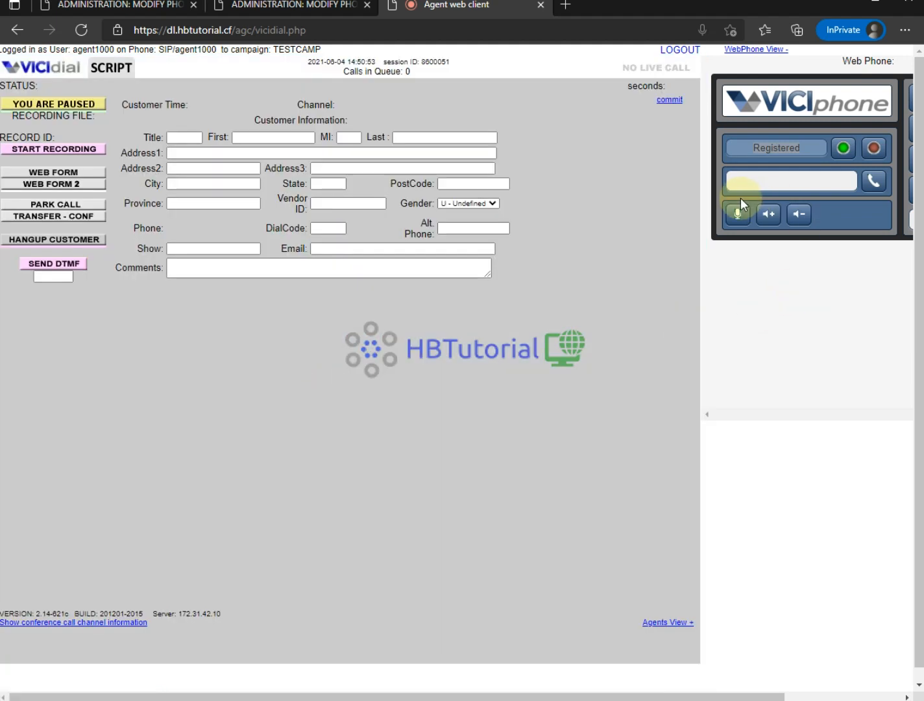
pyautogui.click(680, 52)
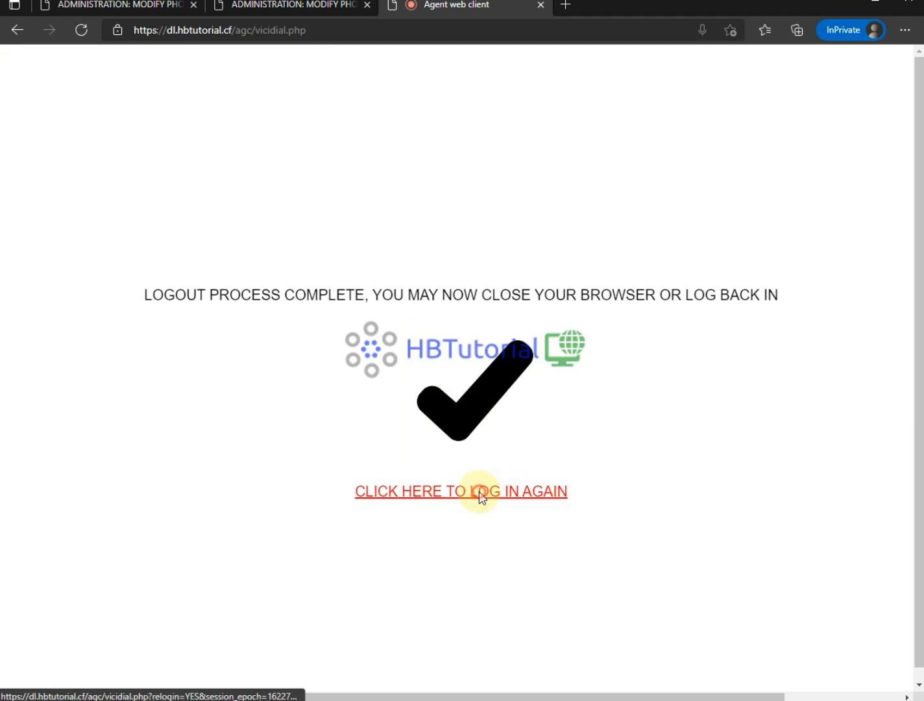
# - Log back in to TESTCAMP and call the agent's VICIphone webphone into the session
pyautogui.click(481, 497)
pyautogui.click(397, 254)
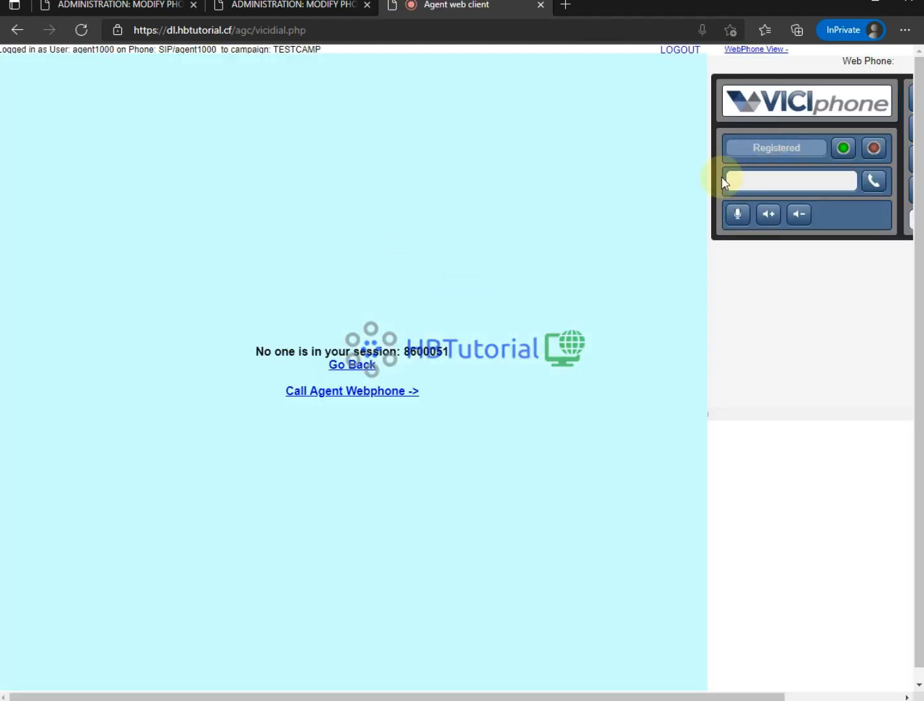
pyautogui.click(354, 393)
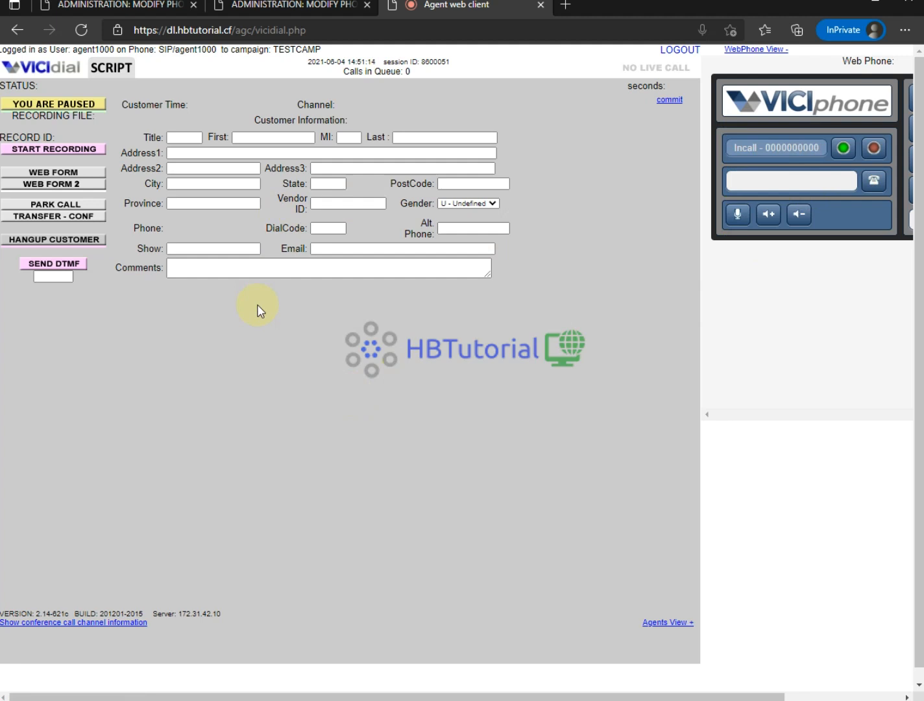
# - Switch the agent status to active, then back to paused
pyautogui.click(77, 110)
pyautogui.moveTo(5, 85); pyautogui.dragTo(150, 112)
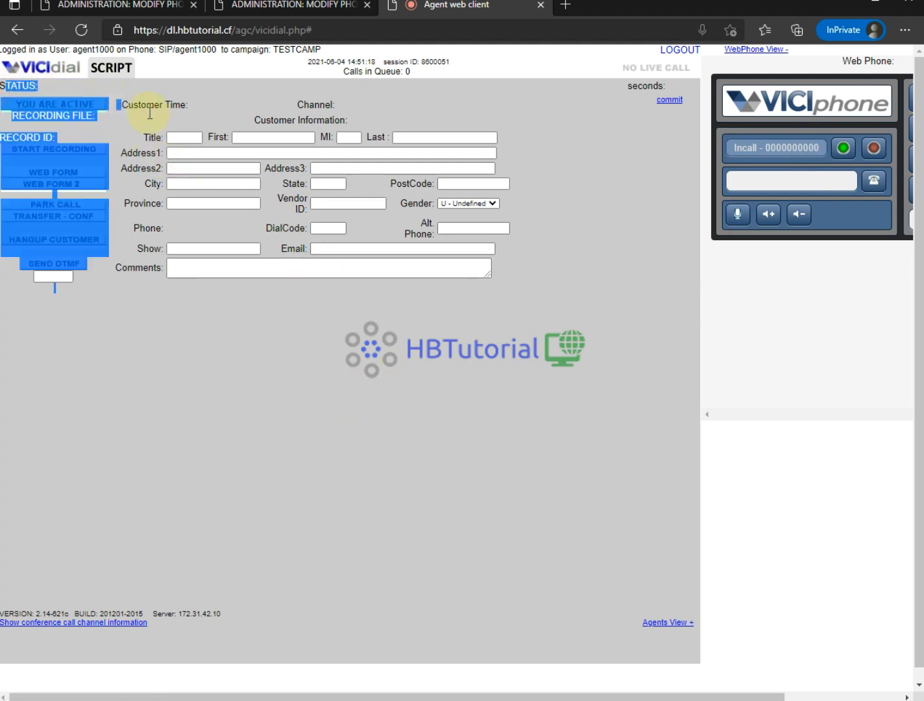
pyautogui.click(236, 380)
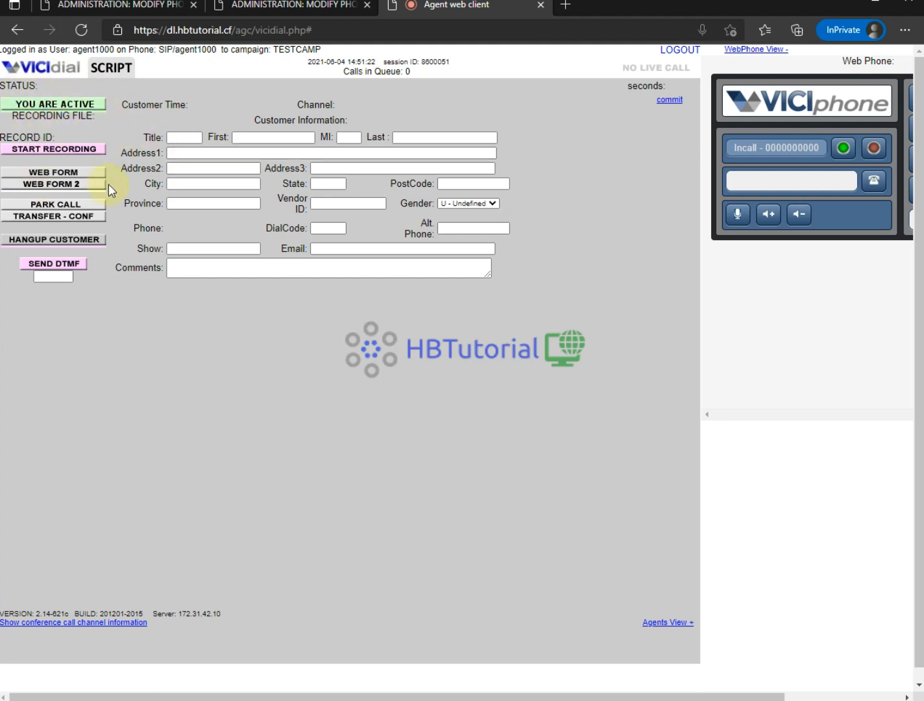
pyautogui.click(58, 109)
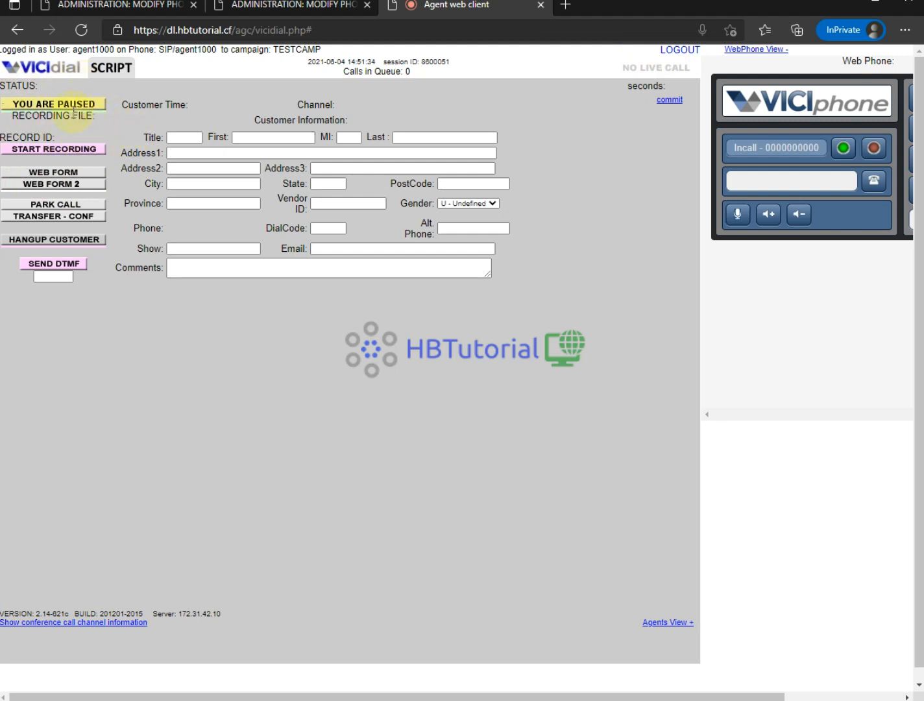
# - Log the agent out, close the Find bar, and open the admin System Summary page
pyautogui.click(675, 52)
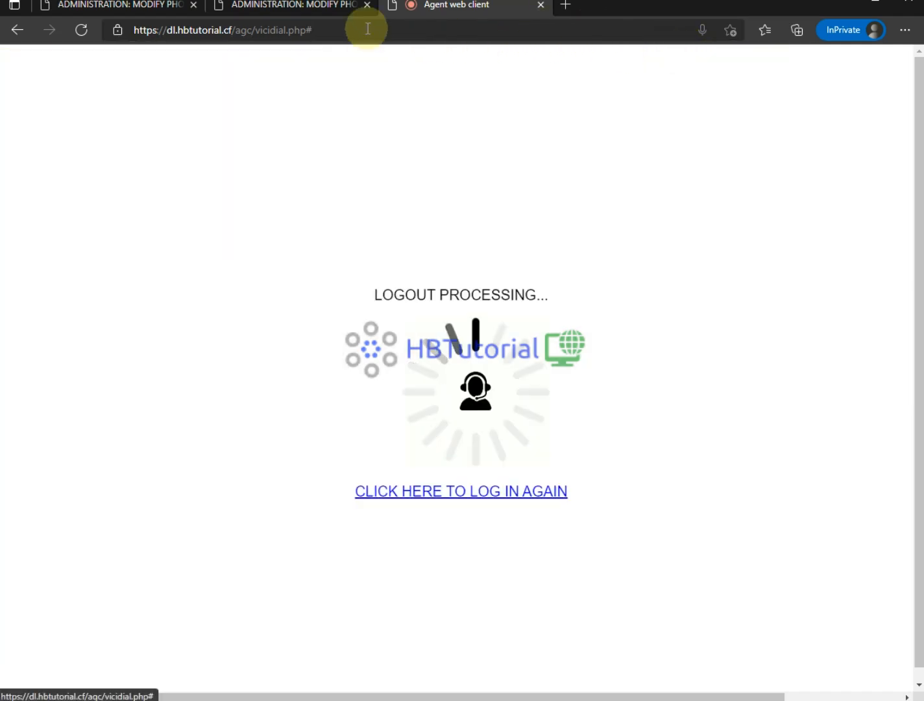
pyautogui.click(285, 6)
pyautogui.scroll(4, 267, 214)
pyautogui.scroll(5, 267, 214)
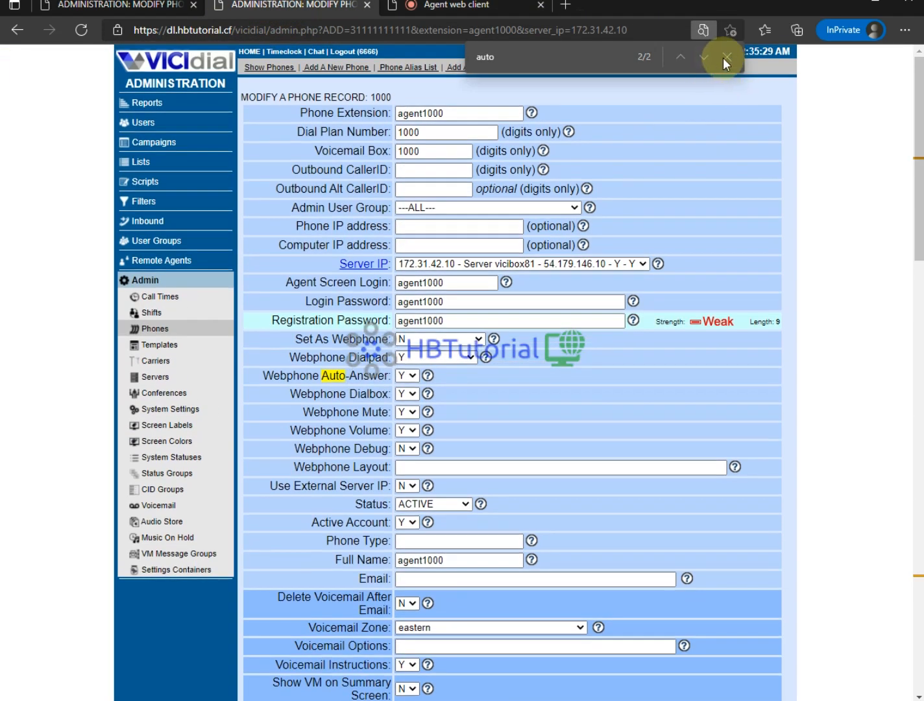
pyautogui.click(726, 56)
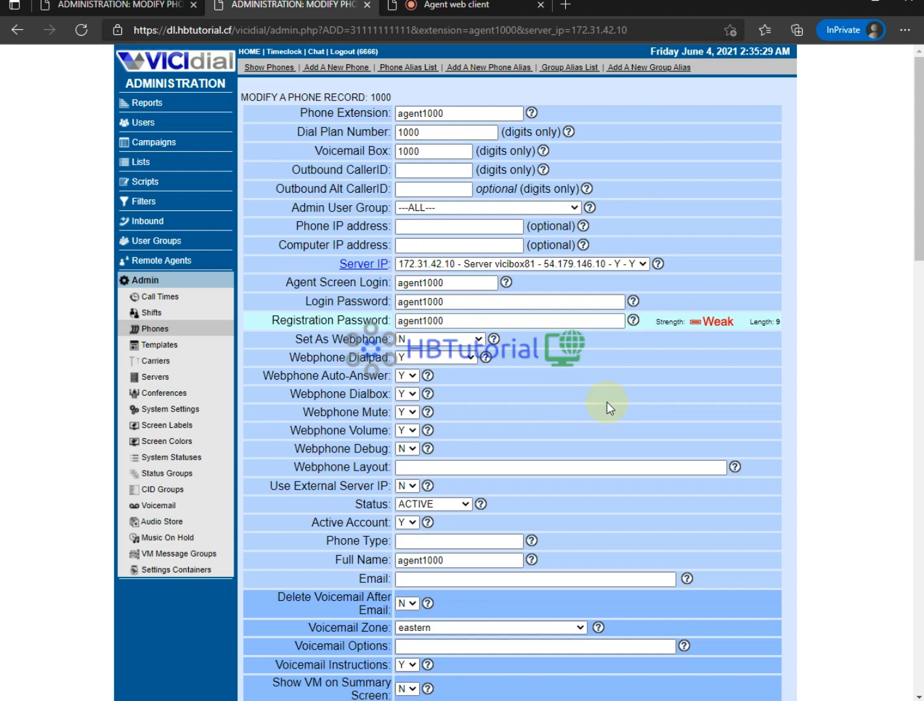
pyautogui.click(108, 6)
pyautogui.click(152, 67)
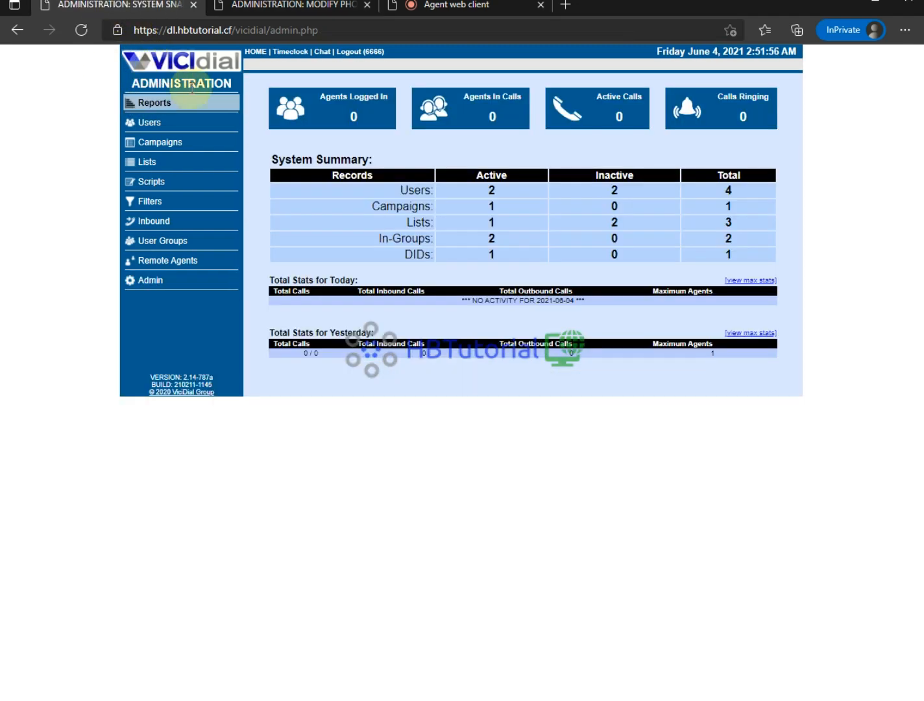